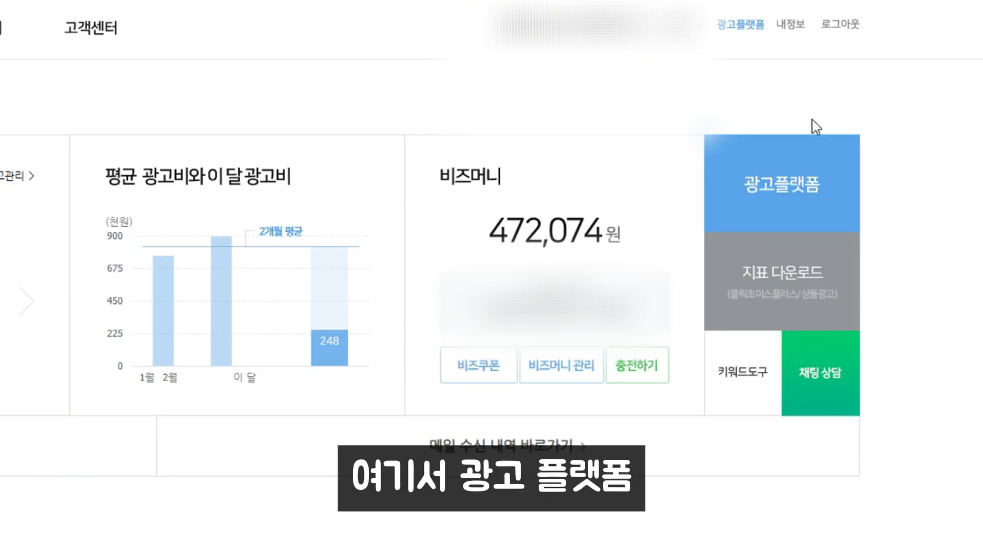
Step: Open the ad platform and start a new campaign of the shopping search type (쇼핑검색 유형)
{"action": "left_click", "coordinate": [792, 195]}
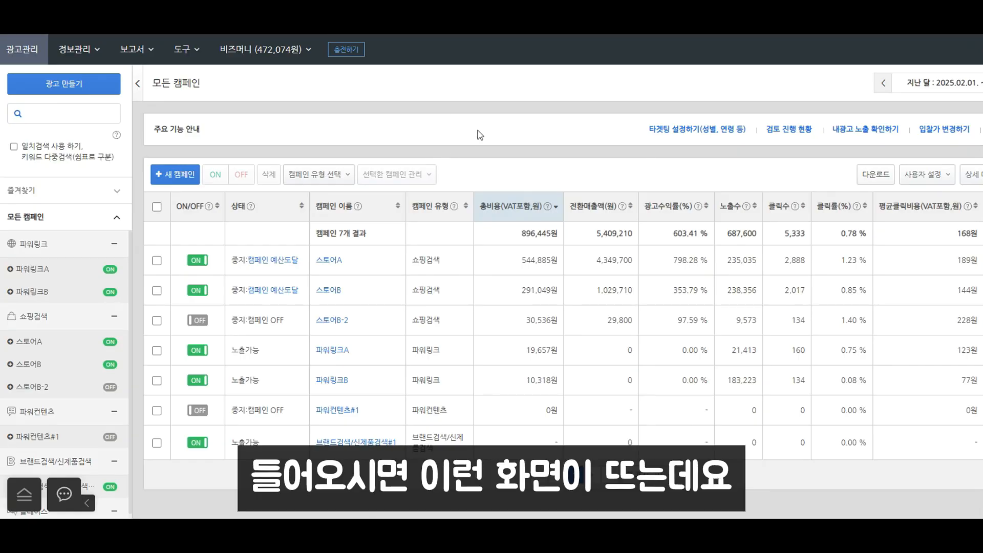
{"action": "left_click", "coordinate": [186, 177]}
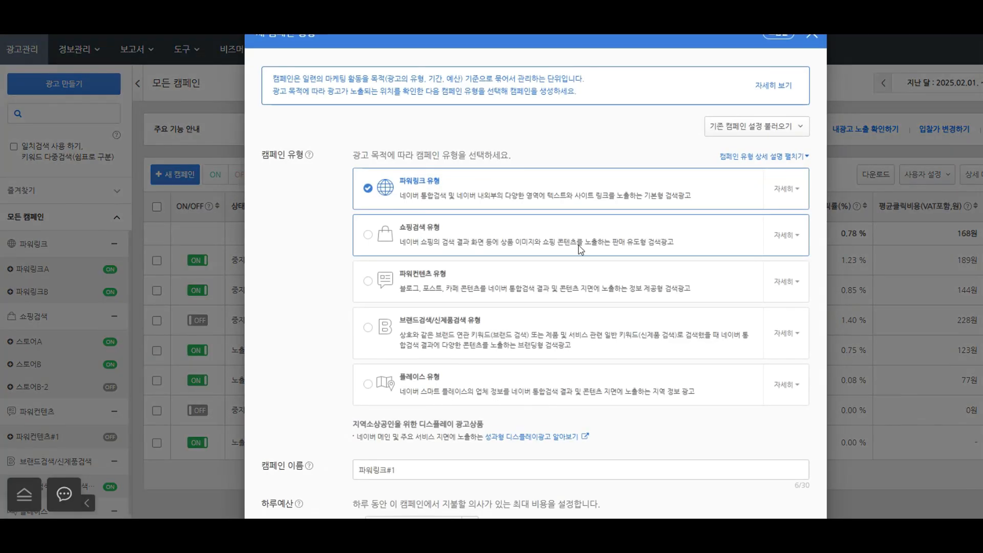
{"action": "scroll", "coordinate": [436, 149], "scroll_direction": "down", "scroll_amount": 1}
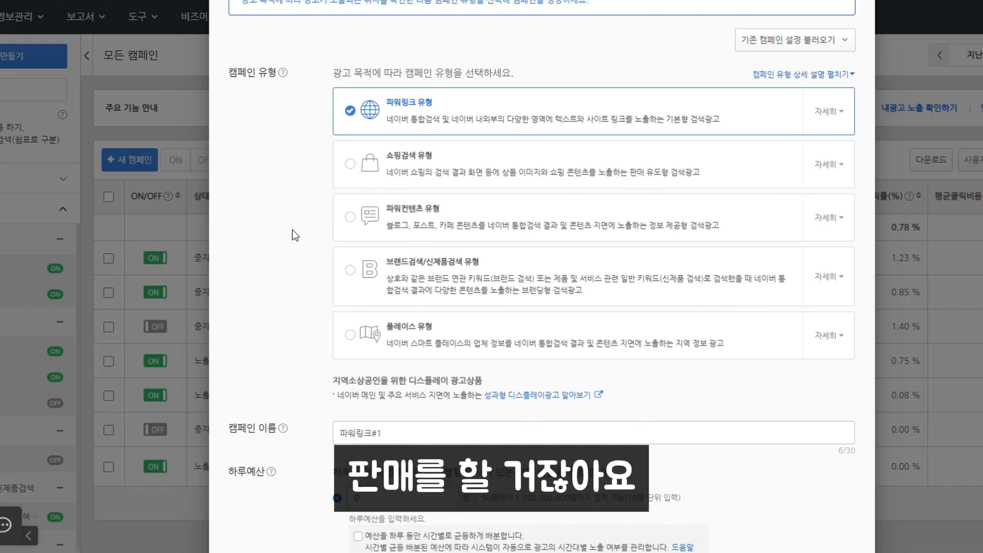
{"action": "left_click", "coordinate": [522, 167]}
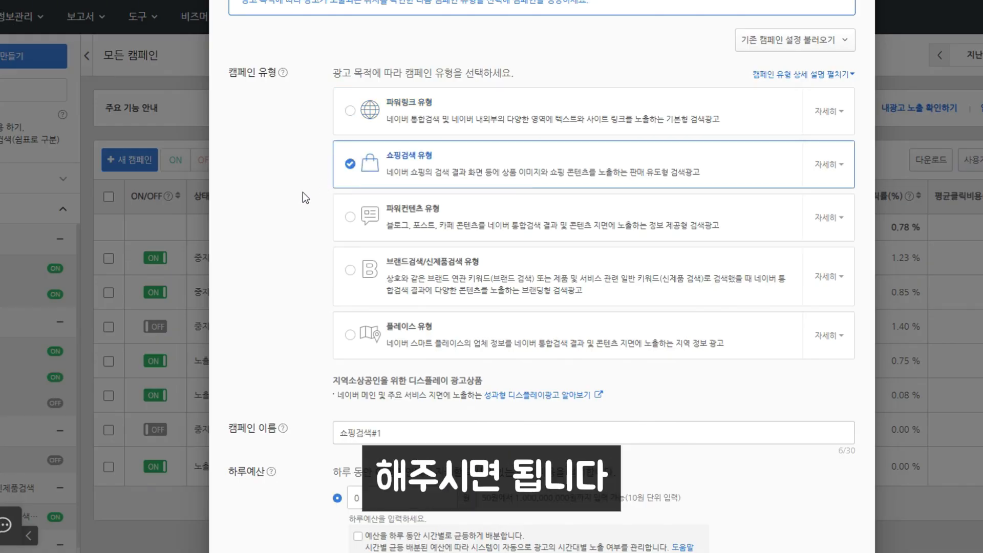
Step: Name the campaign 스토어C and set its daily budget to unlimited (제한없음)
{"action": "scroll", "coordinate": [303, 192], "scroll_direction": "down", "scroll_amount": 4}
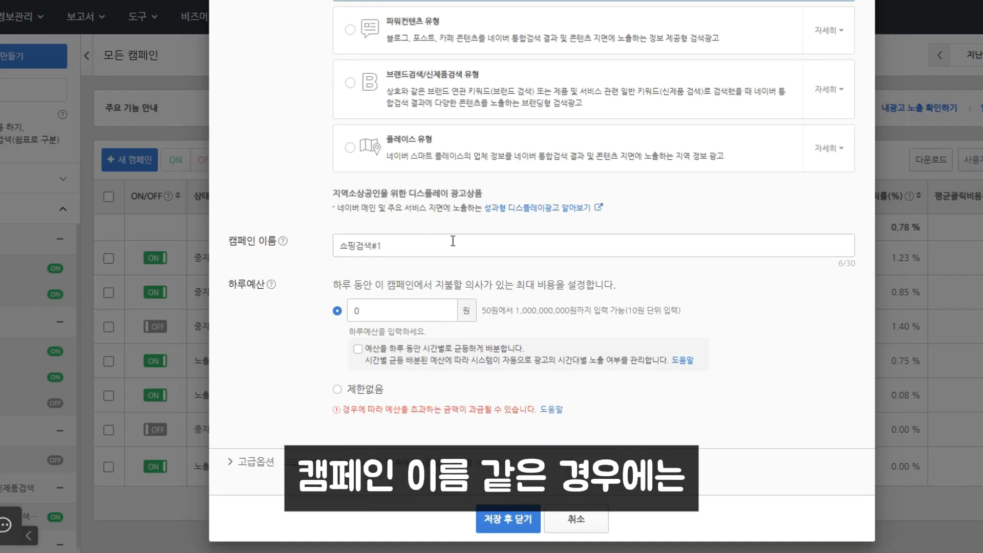
{"action": "left_click_drag", "start_coordinate": [453, 241], "coordinate": [107, 241]}
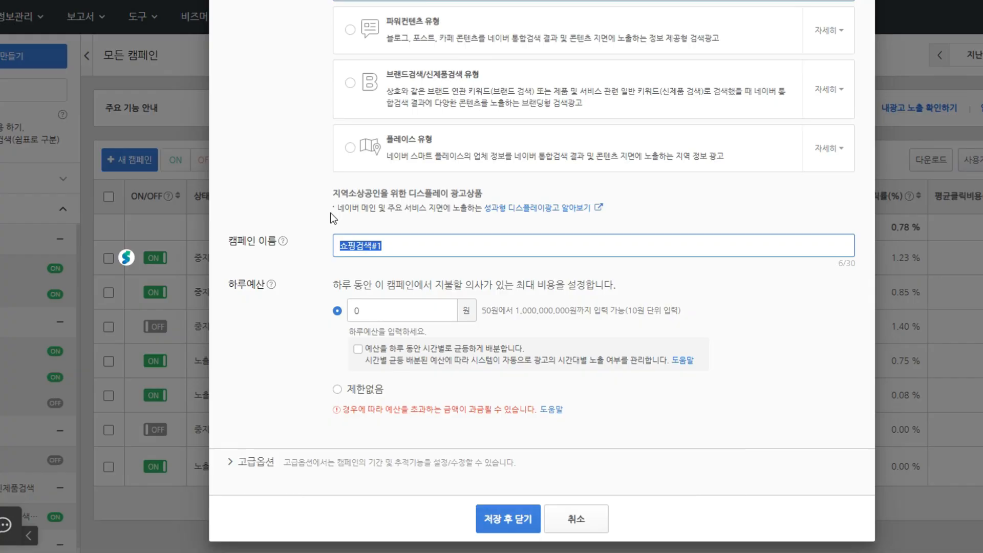
{"action": "type", "text": "스토어"}
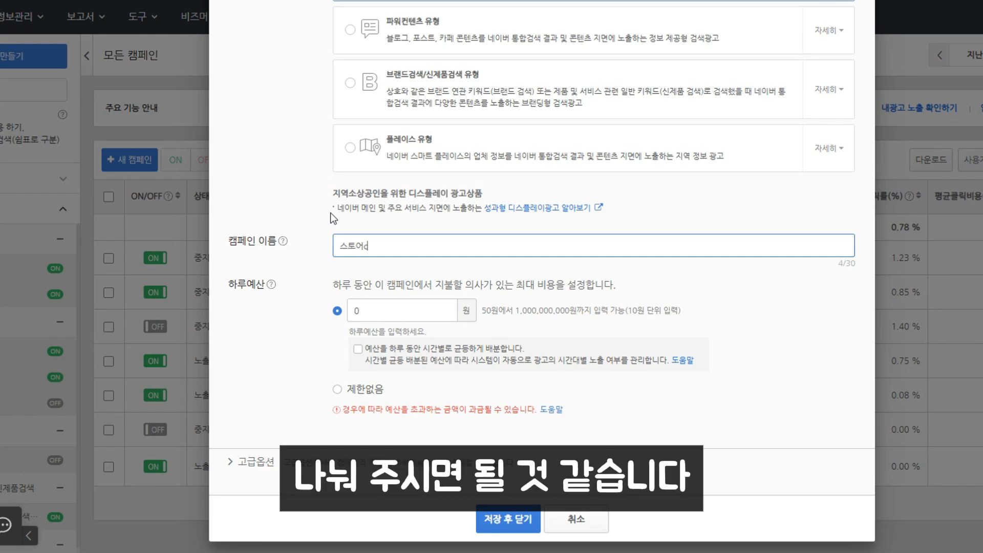
{"action": "type", "text": "C"}
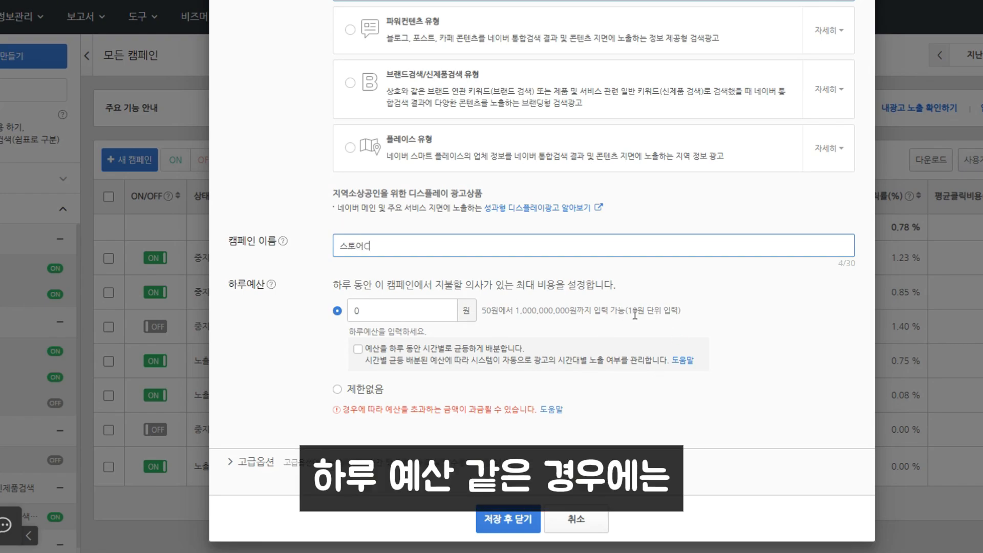
{"action": "left_click", "coordinate": [332, 311]}
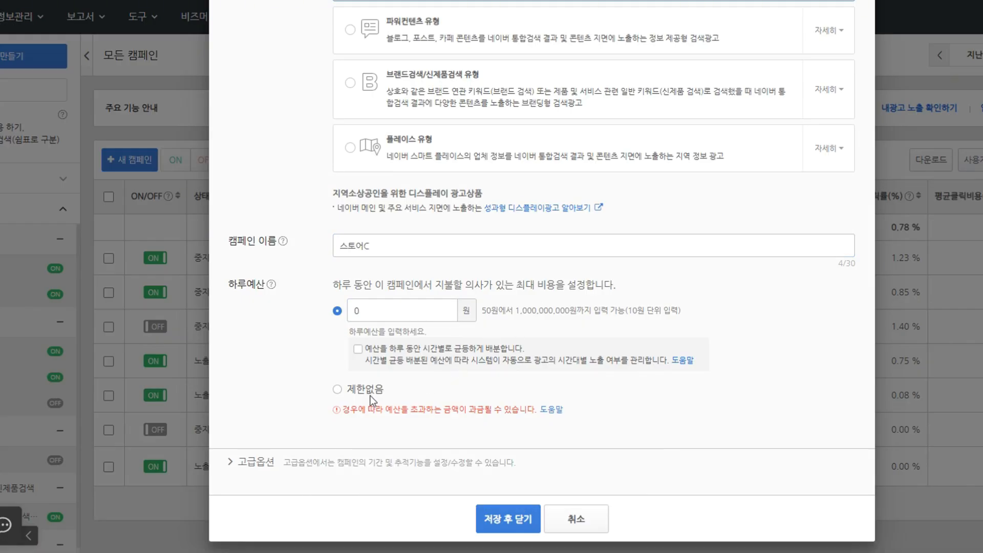
{"action": "left_click", "coordinate": [337, 389]}
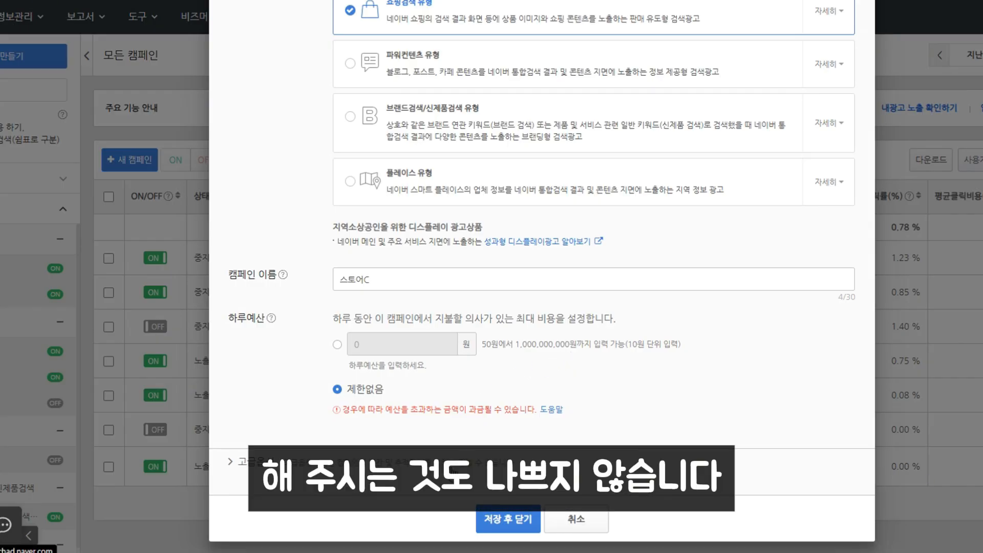
Step: Review the campaign's advanced period and tracking options, then save the campaign with their defaults
{"action": "left_click", "coordinate": [254, 461]}
{"action": "scroll", "coordinate": [447, 248], "scroll_direction": "down", "scroll_amount": 5}
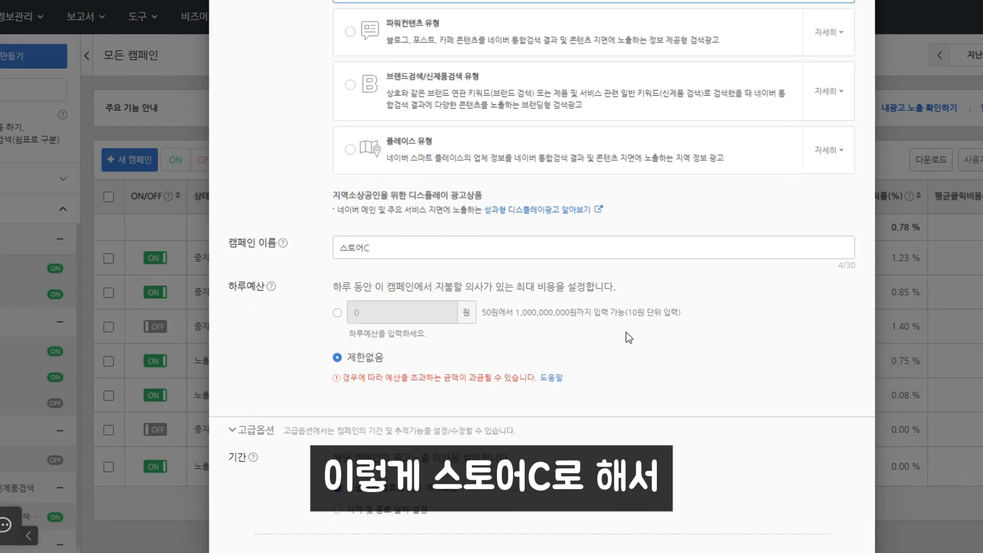
{"action": "scroll", "coordinate": [572, 530], "scroll_direction": "down", "scroll_amount": 5}
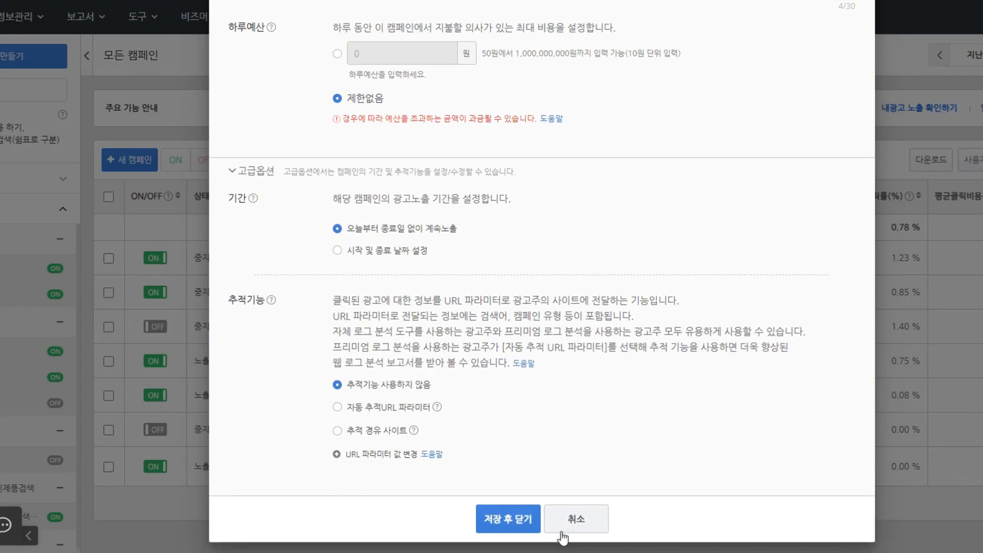
{"action": "left_click", "coordinate": [512, 520]}
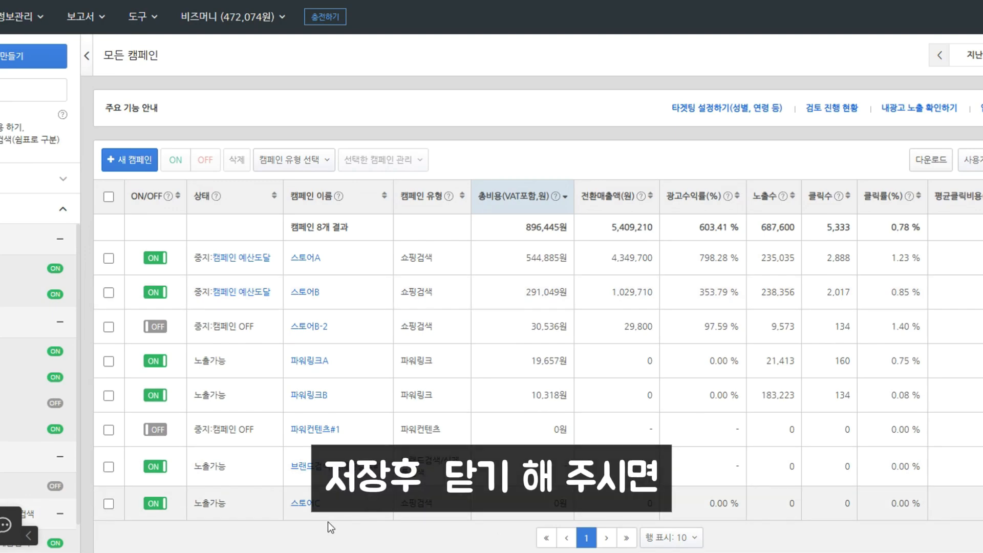
Step: Open the 스토어C campaign and start a new ad group of the shopping mall product type (쇼핑몰 상품형)
{"action": "left_click", "coordinate": [306, 503]}
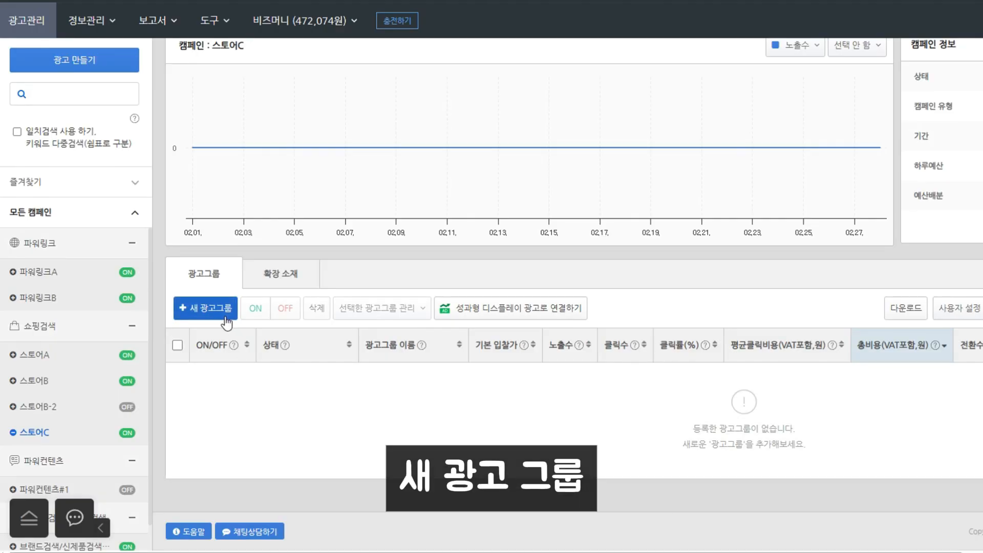
{"action": "left_click", "coordinate": [220, 314]}
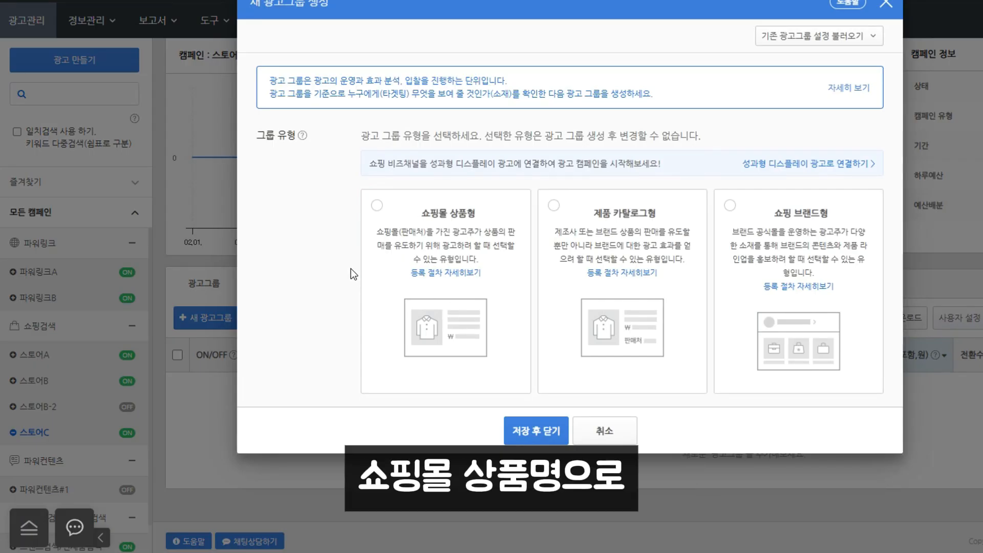
{"action": "left_click", "coordinate": [468, 230]}
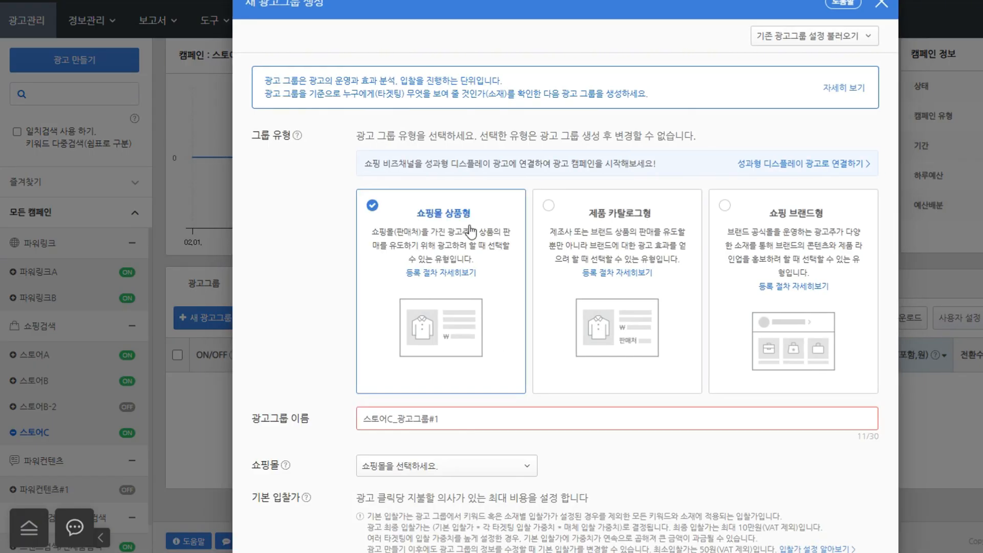
{"action": "scroll", "coordinate": [322, 272], "scroll_direction": "down", "scroll_amount": 5}
{"action": "scroll", "coordinate": [341, 267], "scroll_direction": "up", "scroll_amount": 3}
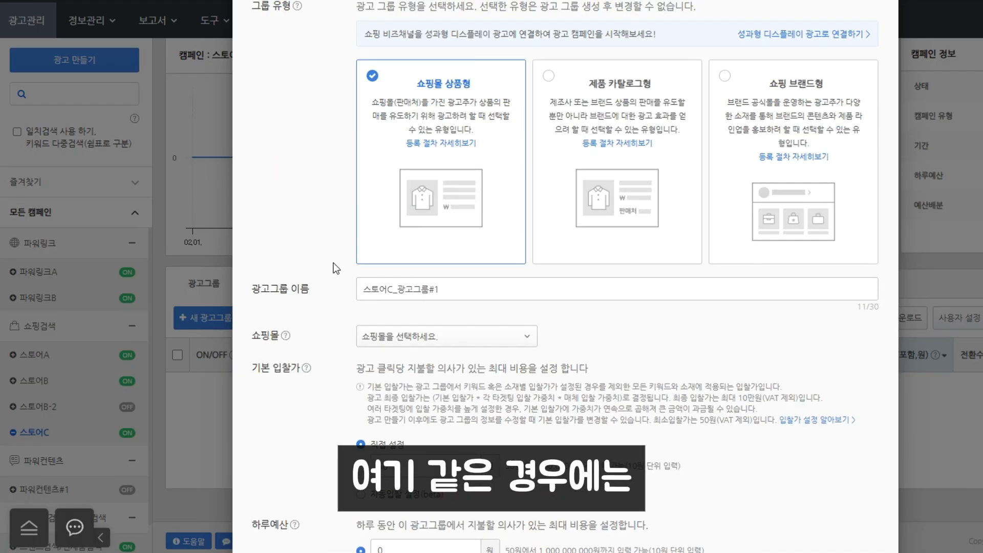
Step: Name the ad group 주력상품 and set its default bid to 200 won
{"action": "scroll", "coordinate": [333, 257], "scroll_direction": "down", "scroll_amount": 3}
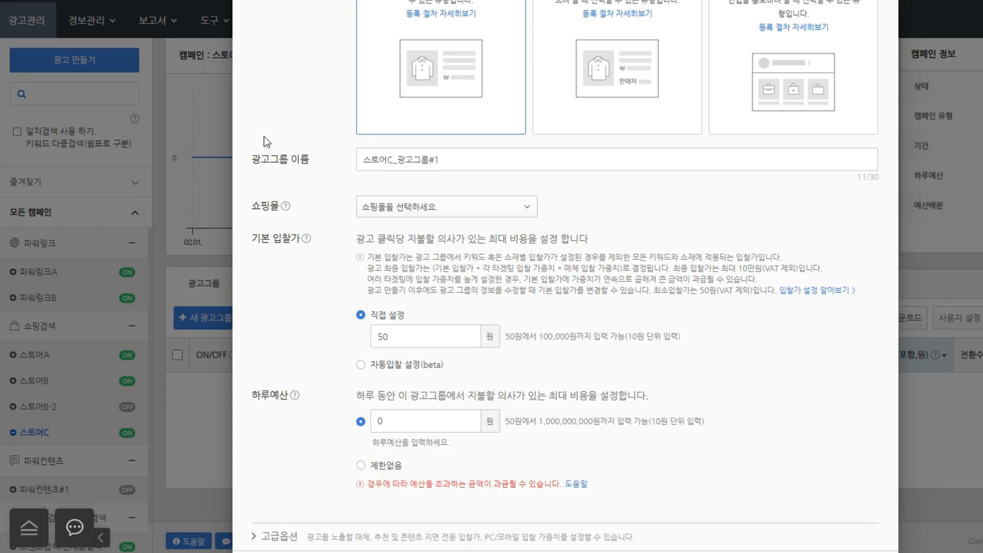
{"action": "left_click_drag", "start_coordinate": [522, 160], "coordinate": [180, 161]}
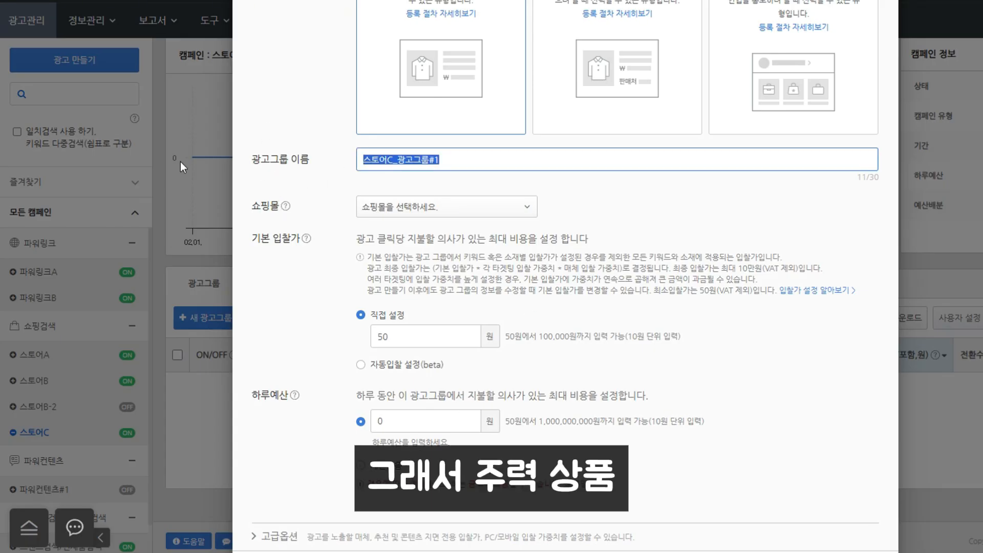
{"action": "type", "text": "주력상품"}
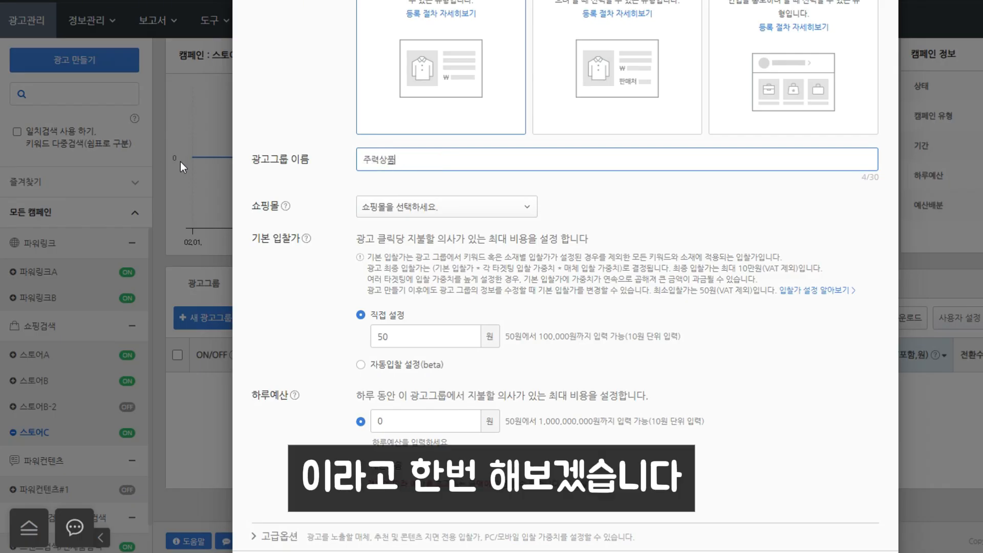
{"action": "left_click", "coordinate": [685, 296]}
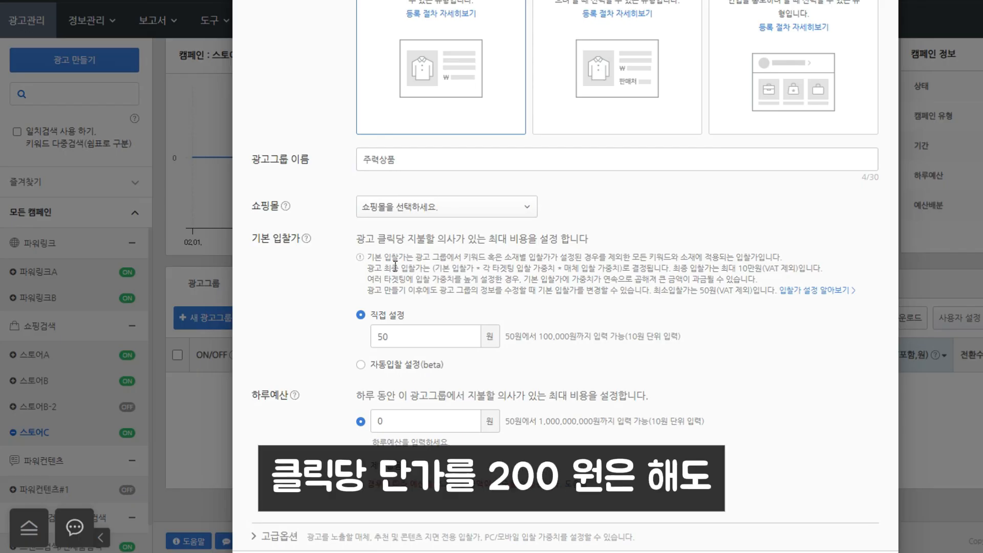
{"action": "double_click", "coordinate": [423, 339]}
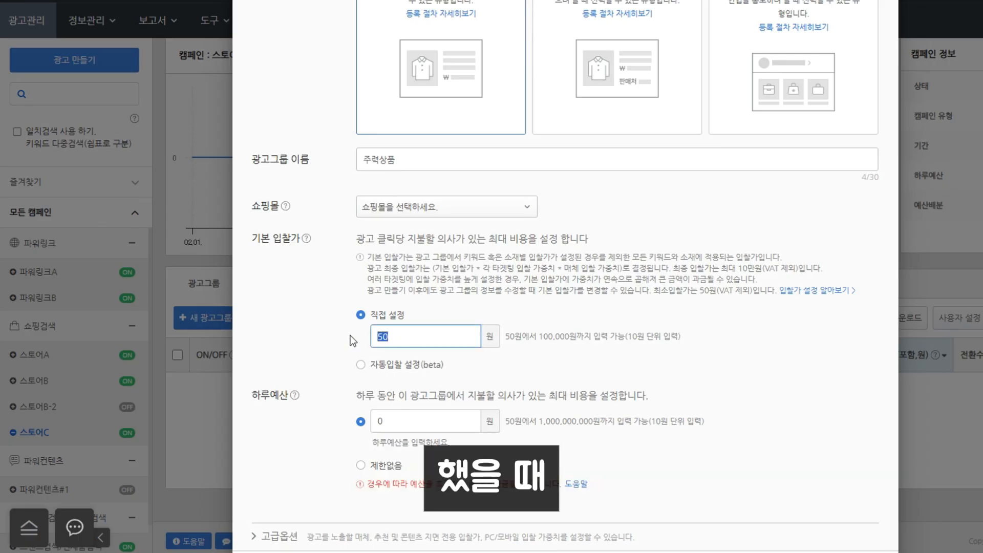
{"action": "type", "text": "200"}
{"action": "left_click", "coordinate": [657, 295]}
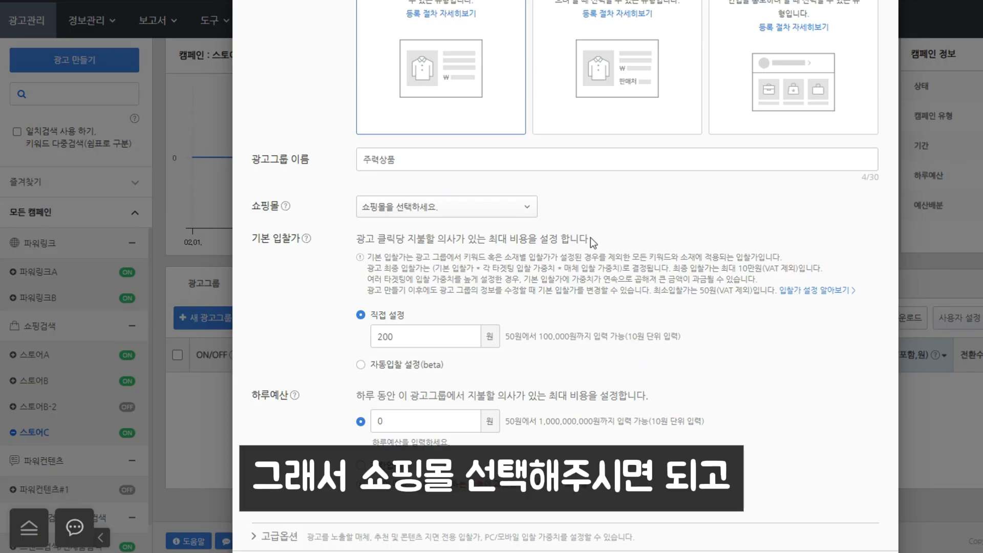
Step: Set the ad group's daily budget to unlimited and its advanced media option to selection by media type (노출 매체 유형 선택)
{"action": "scroll", "coordinate": [546, 397], "scroll_direction": "down", "scroll_amount": 1}
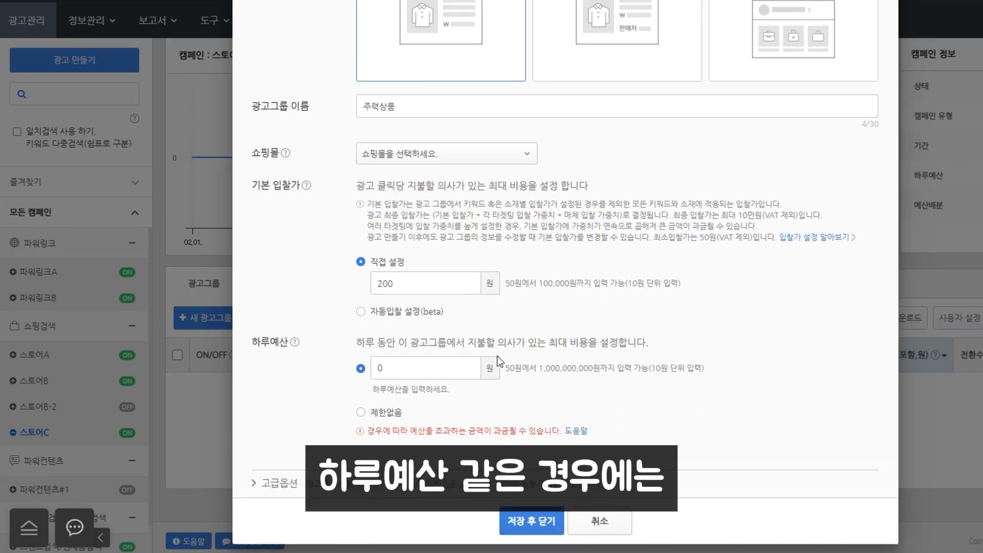
{"action": "left_click", "coordinate": [389, 414]}
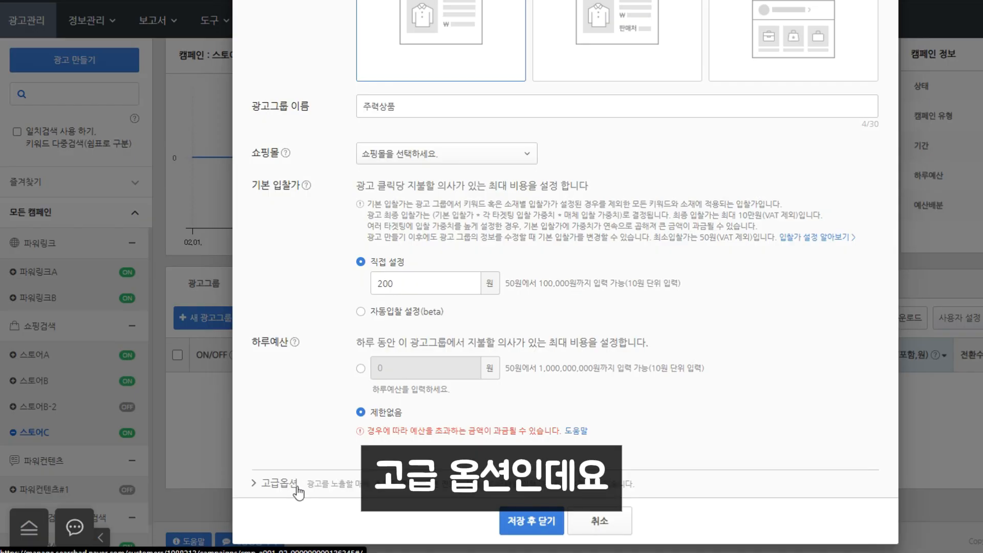
{"action": "left_click", "coordinate": [281, 483]}
{"action": "scroll", "coordinate": [435, 379], "scroll_direction": "down", "scroll_amount": 5}
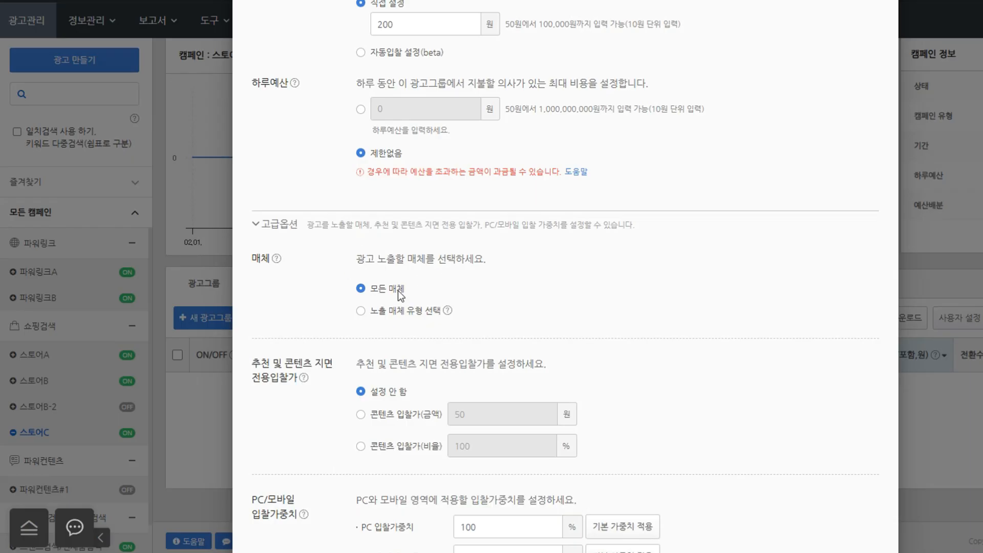
{"action": "left_click", "coordinate": [405, 310]}
{"action": "scroll", "coordinate": [350, 312], "scroll_direction": "down", "scroll_amount": 3}
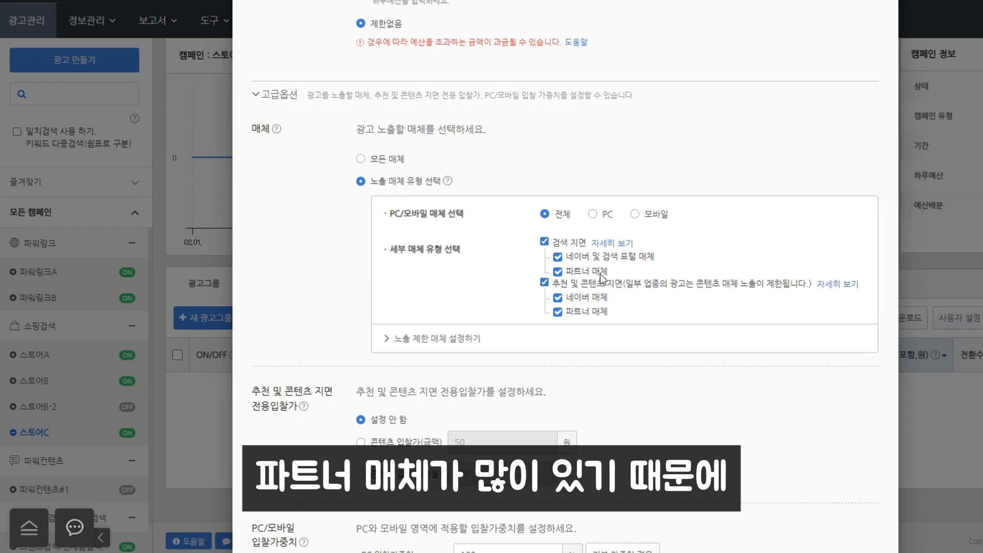
{"action": "scroll", "coordinate": [527, 249], "scroll_direction": "down", "scroll_amount": 1}
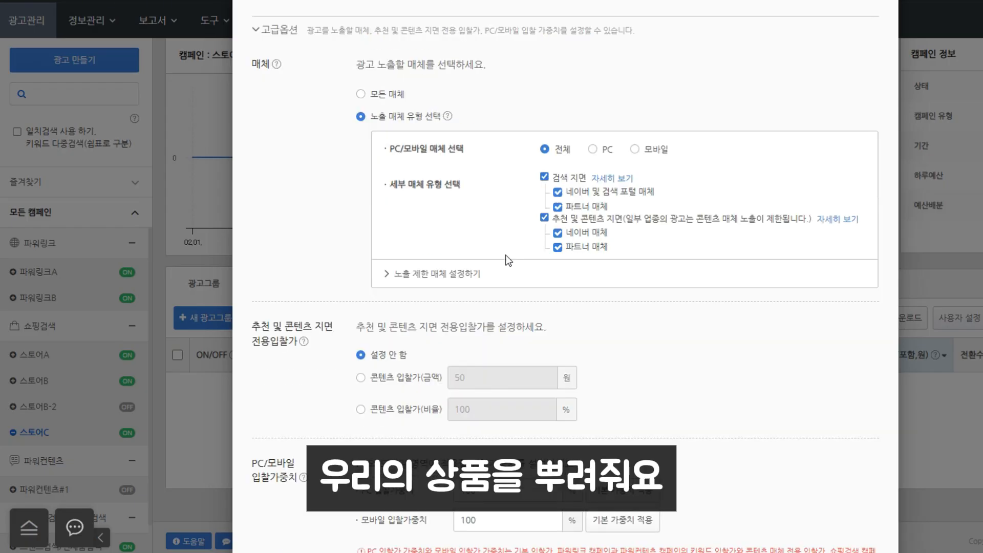
Step: Expand the restricted media settings (노출 제한 매체 설정하기) and examine the media list at 100 rows per page
{"action": "left_click", "coordinate": [470, 280]}
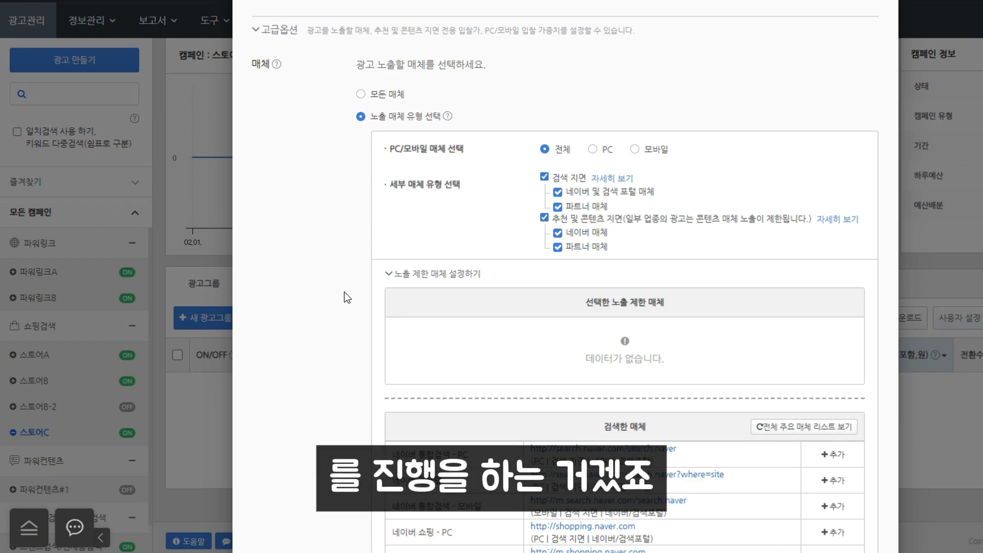
{"action": "scroll", "coordinate": [349, 300], "scroll_direction": "down", "scroll_amount": 4}
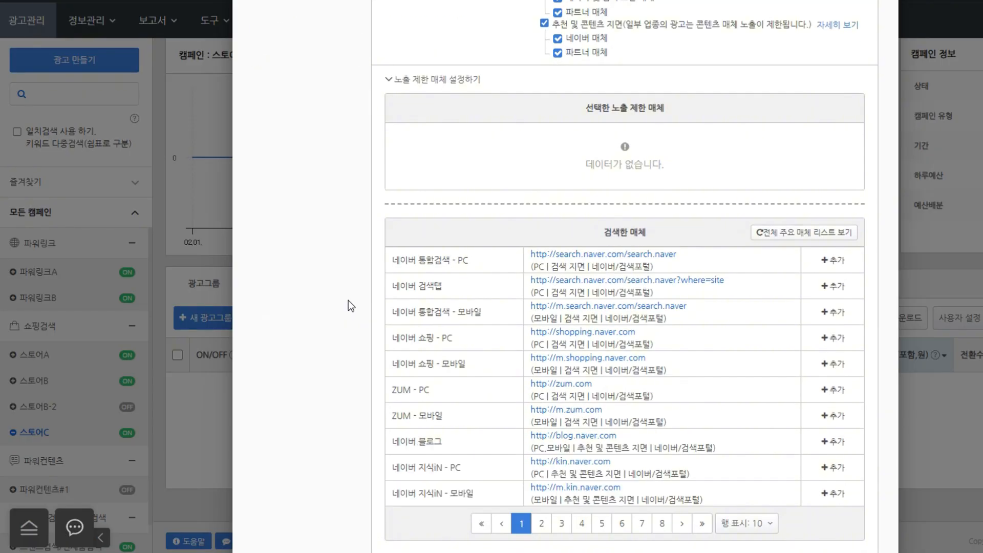
{"action": "left_click", "coordinate": [750, 524]}
{"action": "left_click", "coordinate": [747, 501]}
{"action": "scroll", "coordinate": [705, 181], "scroll_direction": "up", "scroll_amount": 1}
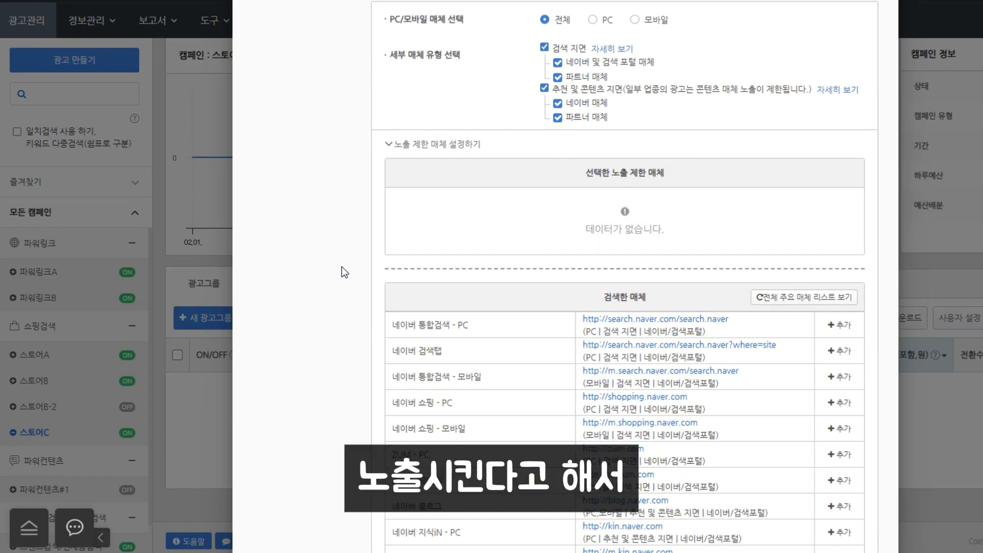
{"action": "scroll", "coordinate": [373, 281], "scroll_direction": "down", "scroll_amount": 20}
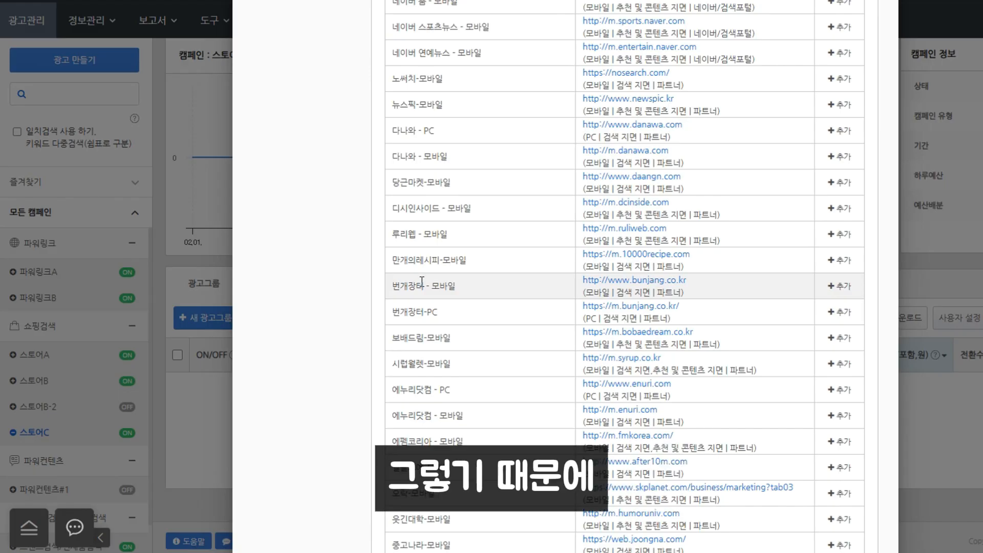
{"action": "scroll", "coordinate": [478, 333], "scroll_direction": "down", "scroll_amount": 9}
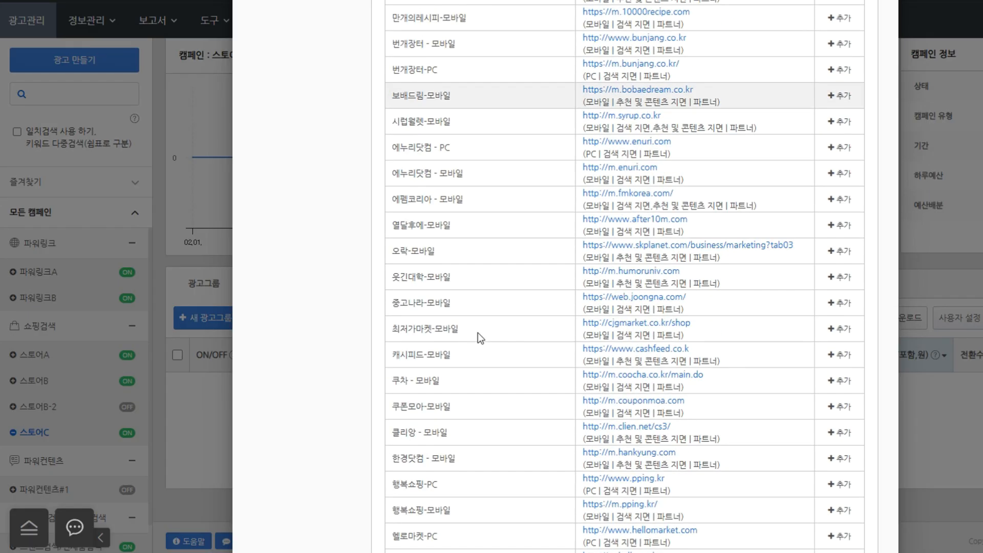
Step: Set the media list back to 10 rows per page
{"action": "left_click", "coordinate": [698, 409]}
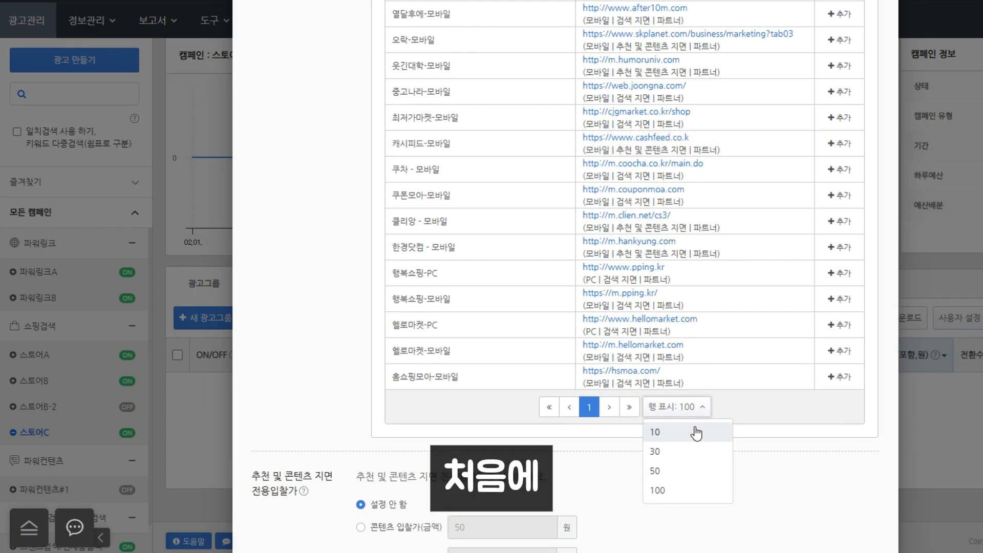
{"action": "left_click", "coordinate": [688, 493]}
{"action": "scroll", "coordinate": [736, 428], "scroll_direction": "up", "scroll_amount": 1}
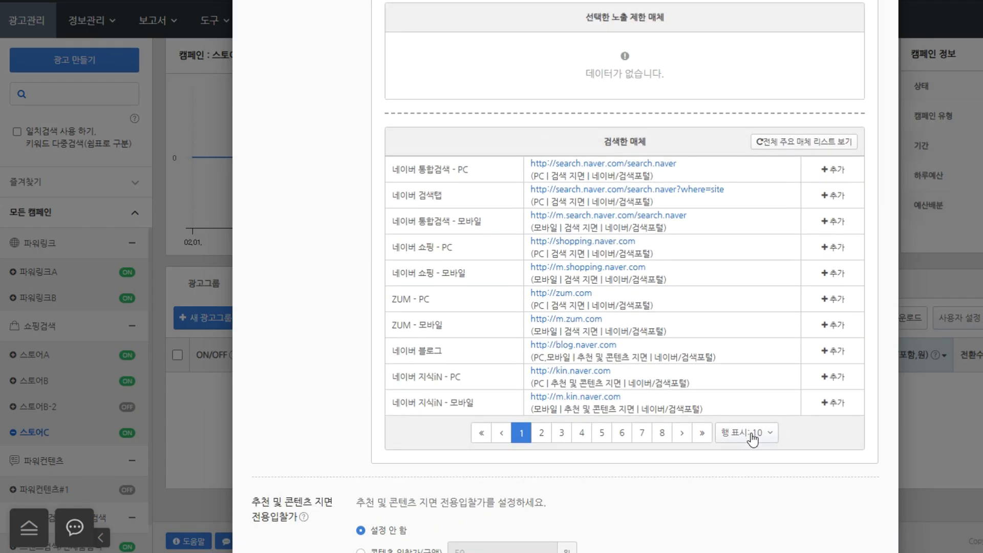
Step: Show the searched media list (검색한 매체) at 100 rows per page and look through its partner media
{"action": "left_click", "coordinate": [753, 433]}
{"action": "left_click", "coordinate": [760, 517]}
{"action": "scroll", "coordinate": [774, 484], "scroll_direction": "down", "scroll_amount": 20}
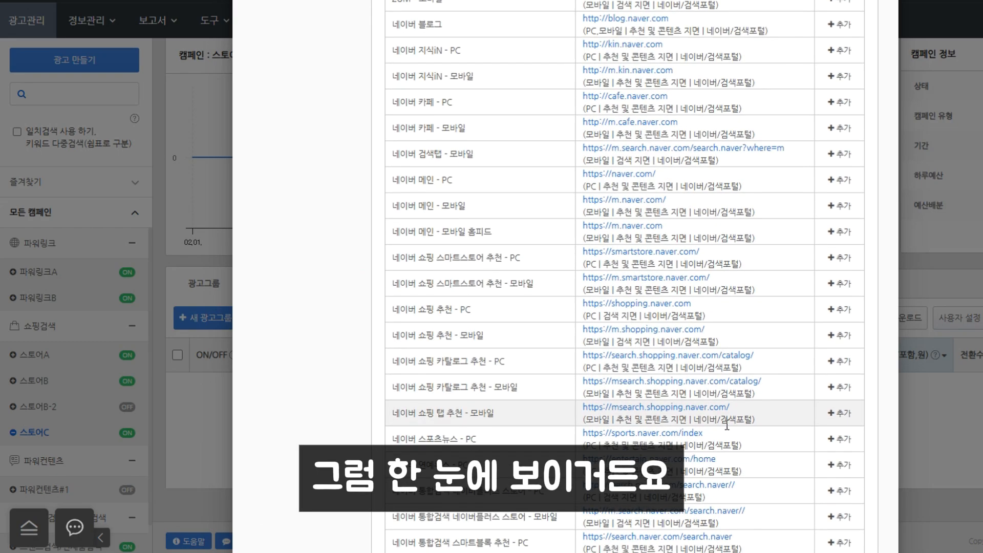
{"action": "scroll", "coordinate": [722, 424], "scroll_direction": "down", "scroll_amount": 4}
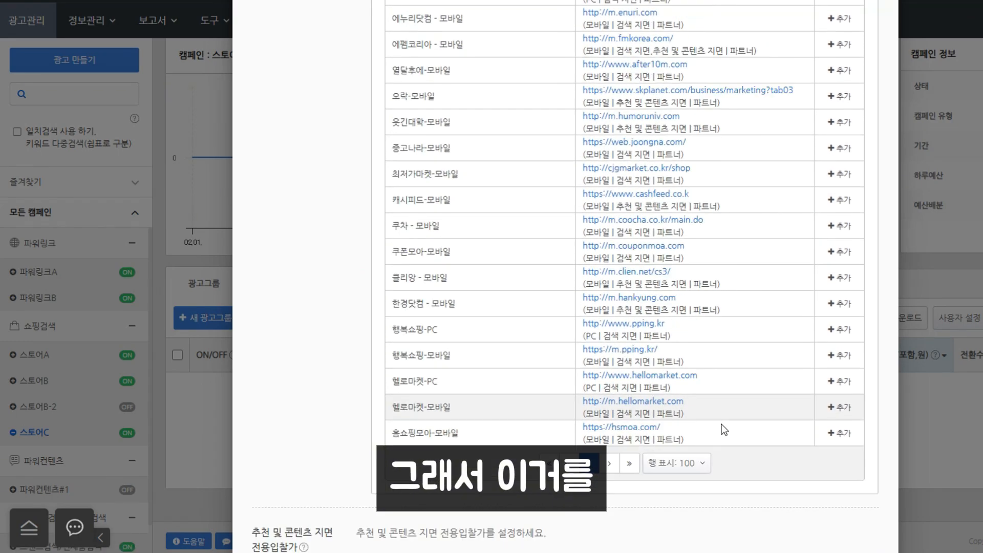
{"action": "scroll", "coordinate": [818, 284], "scroll_direction": "up", "scroll_amount": 12}
{"action": "scroll", "coordinate": [808, 294], "scroll_direction": "down", "scroll_amount": 10}
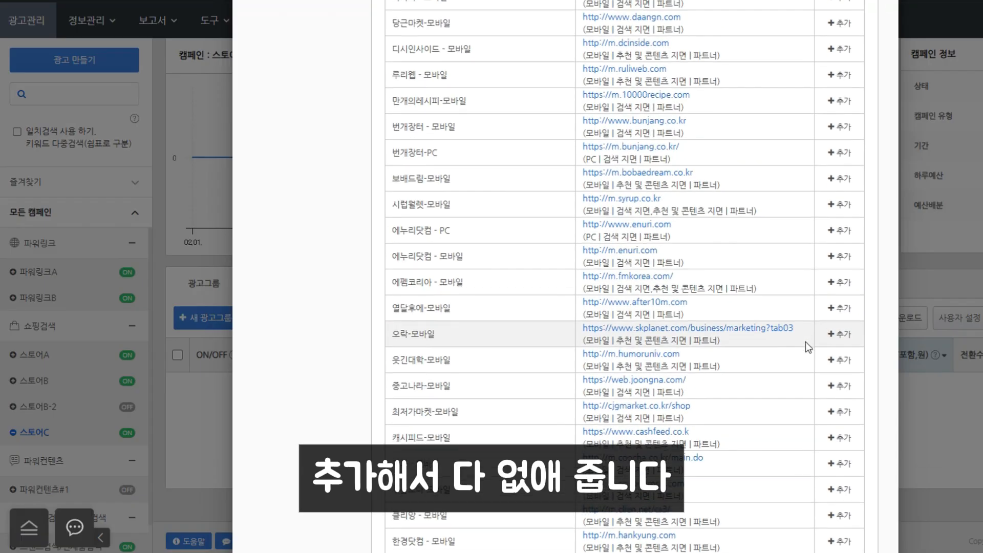
{"action": "scroll", "coordinate": [835, 286], "scroll_direction": "up", "scroll_amount": 1}
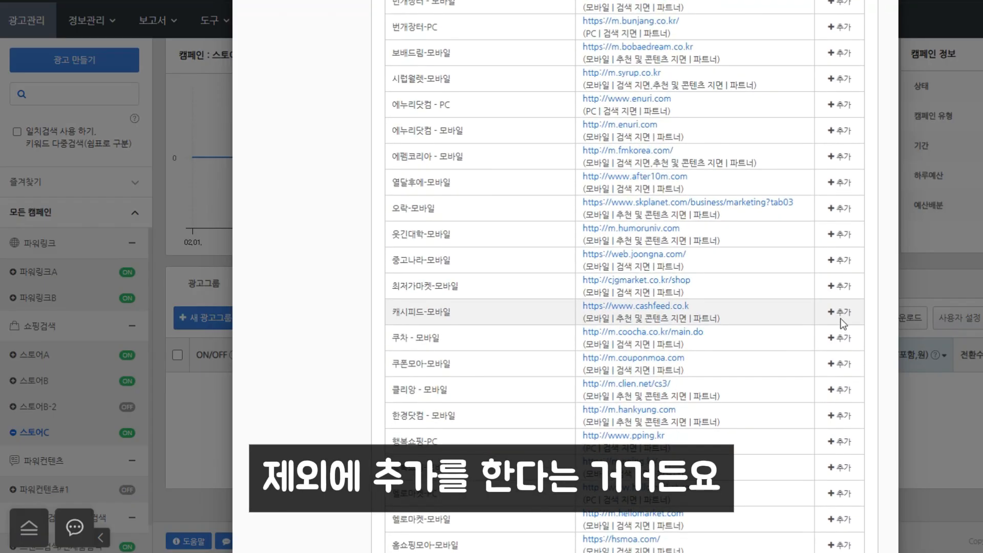
Step: Add the partner media from 보배드림-모바일 through 홈쇼핑모아-모바일 to the restricted media list
{"action": "double_click", "coordinate": [838, 288]}
{"action": "left_click", "coordinate": [839, 279]}
{"action": "left_click", "coordinate": [838, 280]}
{"action": "double_click", "coordinate": [838, 280]}
{"action": "double_click", "coordinate": [837, 280]}
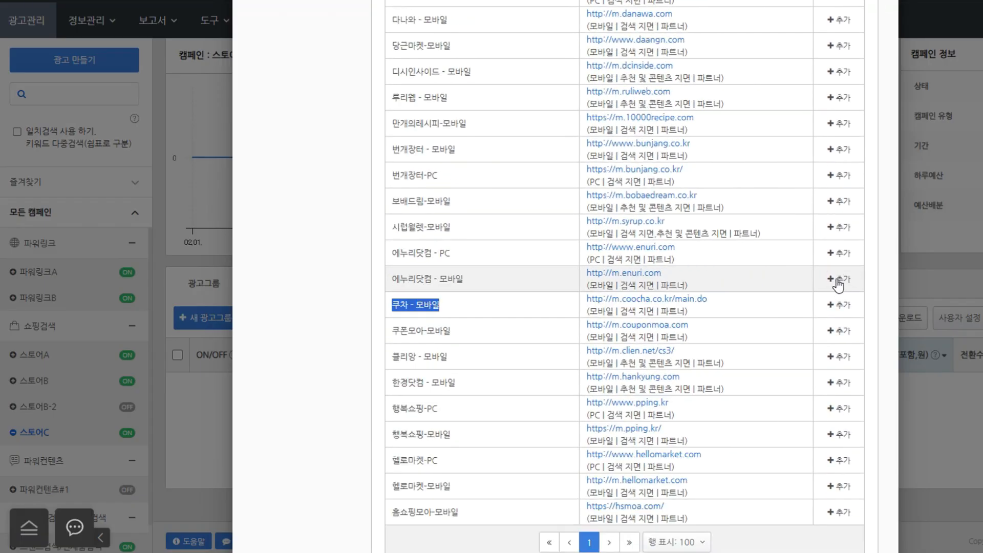
{"action": "double_click", "coordinate": [836, 280]}
{"action": "double_click", "coordinate": [837, 280]}
{"action": "left_click", "coordinate": [838, 281]}
{"action": "double_click", "coordinate": [837, 280]}
{"action": "double_click", "coordinate": [837, 280]}
{"action": "double_click", "coordinate": [838, 280]}
{"action": "double_click", "coordinate": [838, 280]}
{"action": "scroll", "coordinate": [845, 273], "scroll_direction": "up", "scroll_amount": 4}
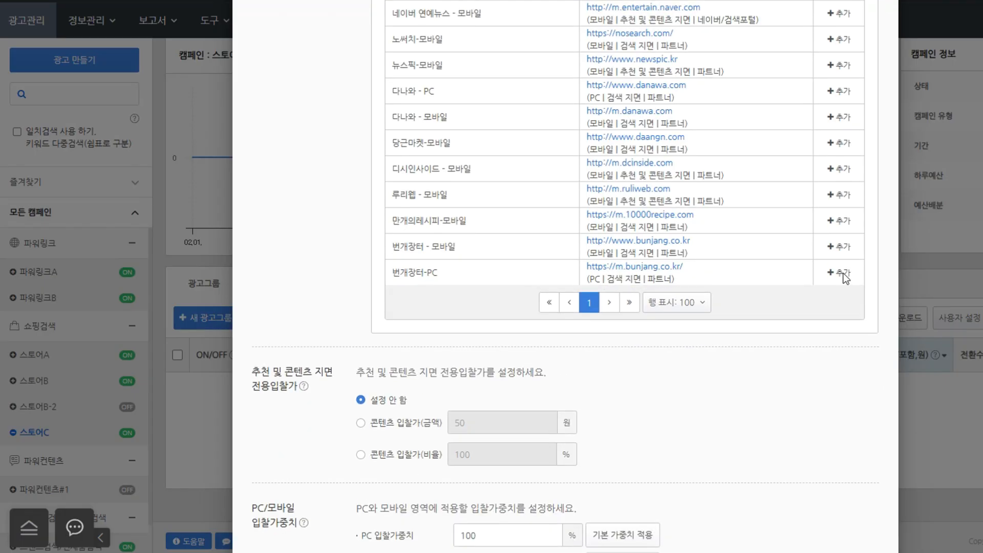
Step: Add the partner media from 노써치-모바일 through 번개장터-PC to the restricted media list
{"action": "double_click", "coordinate": [848, 277]}
{"action": "left_click", "coordinate": [848, 276]}
{"action": "double_click", "coordinate": [846, 271]}
{"action": "double_click", "coordinate": [845, 267]}
{"action": "left_click", "coordinate": [845, 266]}
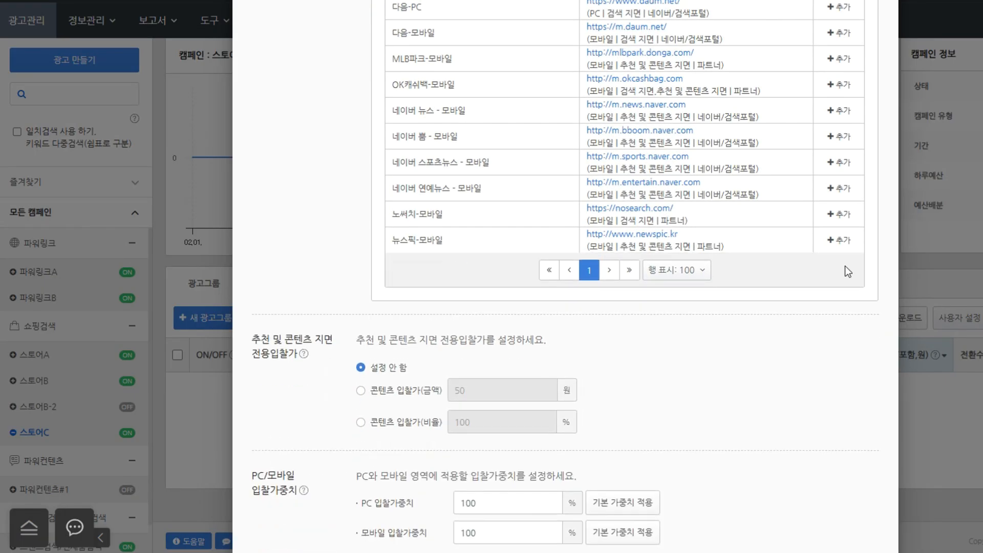
{"action": "left_click", "coordinate": [843, 218]}
{"action": "left_click", "coordinate": [842, 218]}
{"action": "scroll", "coordinate": [841, 230], "scroll_direction": "up", "scroll_amount": 1}
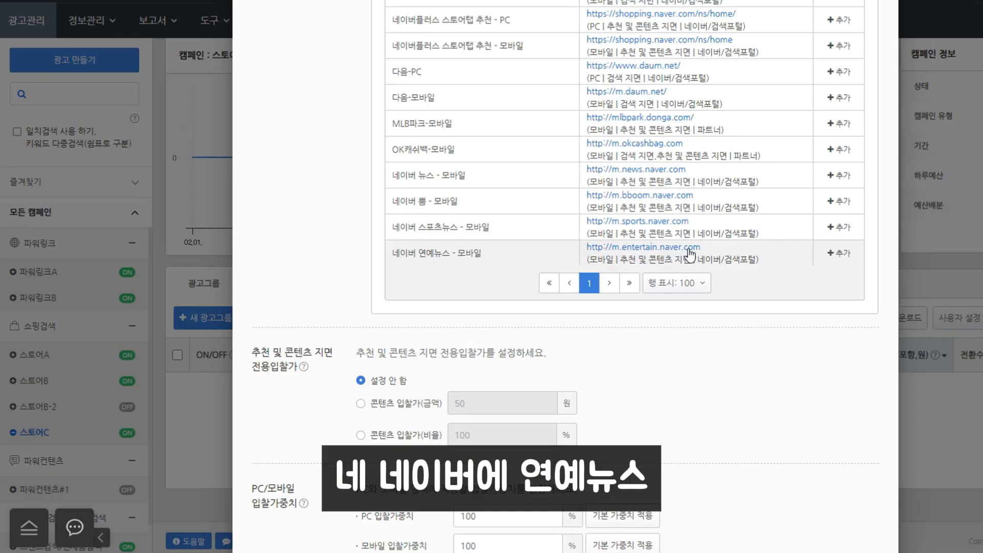
Step: Restrict the mobile Naver 연예뉴스, 스포츠뉴스, 뿜 and 뉴스 media, plus OK캐쉬백, MLB파크 and both 다음 media
{"action": "scroll", "coordinate": [691, 255], "scroll_direction": "up", "scroll_amount": 1}
{"action": "left_click", "coordinate": [840, 320]}
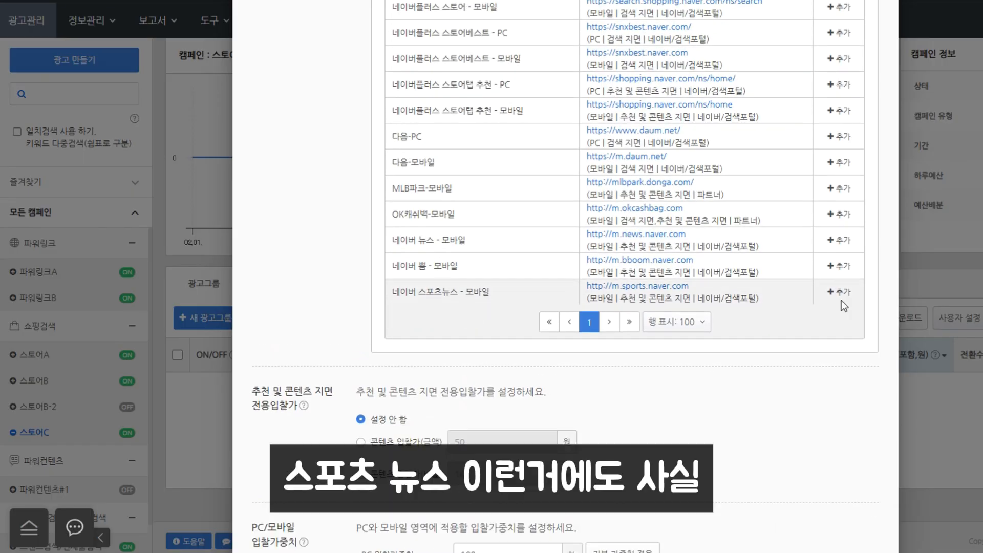
{"action": "left_click", "coordinate": [841, 300]}
{"action": "left_click", "coordinate": [843, 266]}
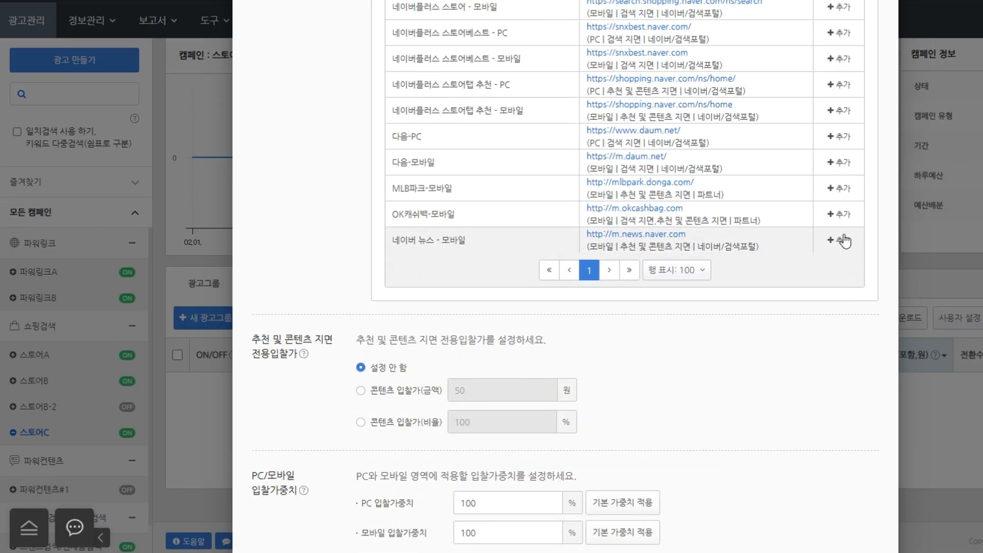
{"action": "left_click", "coordinate": [844, 241]}
{"action": "left_click", "coordinate": [842, 214]}
{"action": "left_click", "coordinate": [841, 188]}
{"action": "left_click", "coordinate": [836, 163]}
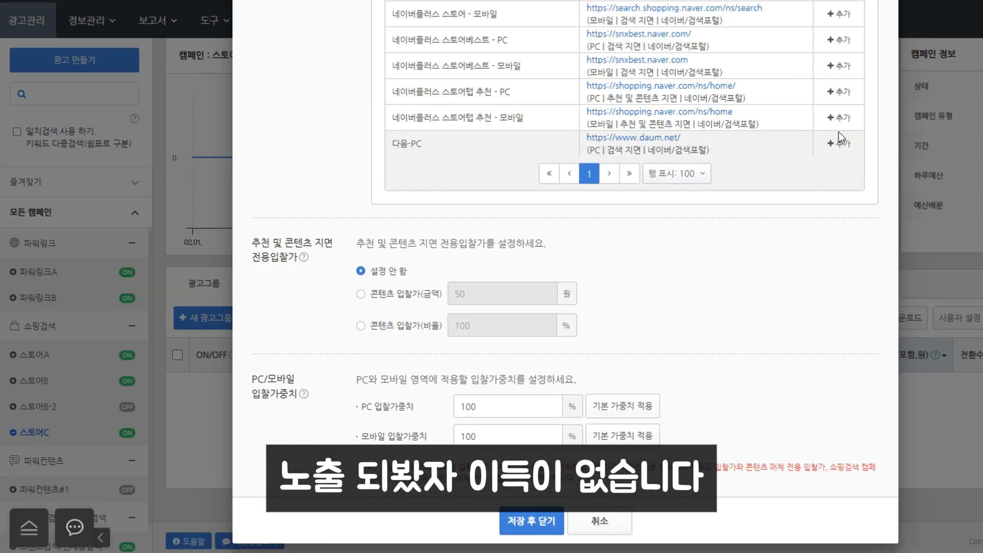
{"action": "left_click", "coordinate": [839, 135]}
Step: Add 네이버 스포츠뉴스 - PC and 네이버 연예뉴스 - PC to the restricted media list
{"action": "scroll", "coordinate": [689, 315], "scroll_direction": "up", "scroll_amount": 3}
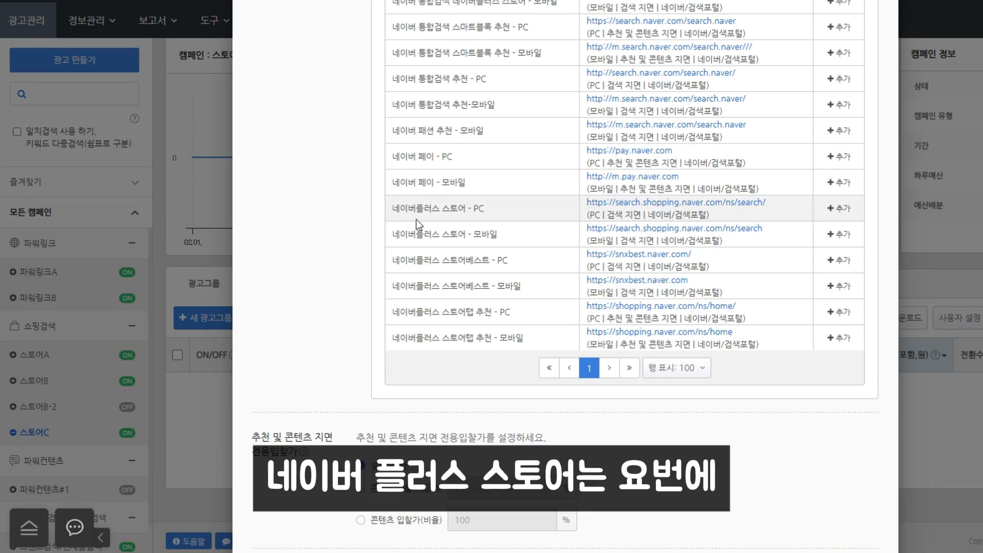
{"action": "scroll", "coordinate": [637, 247], "scroll_direction": "up", "scroll_amount": 3}
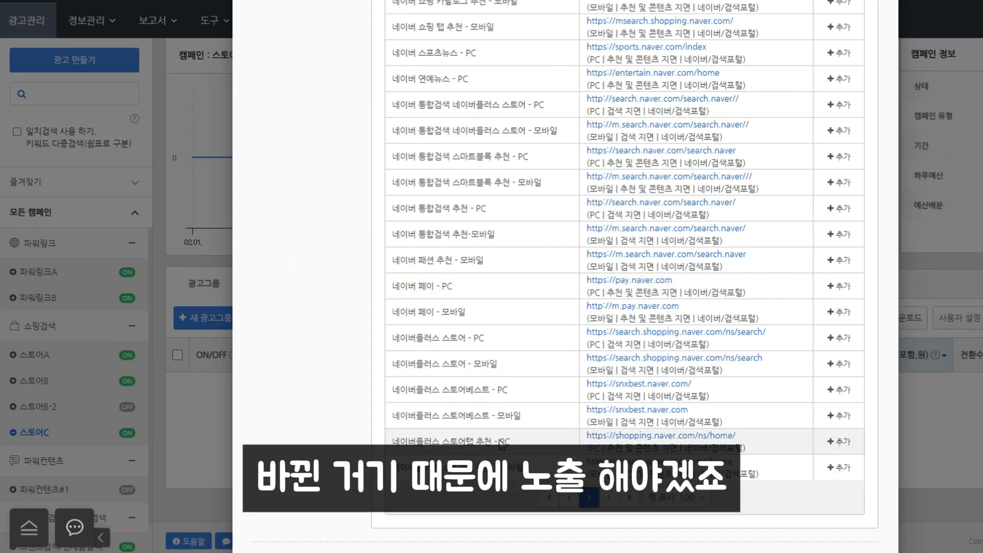
{"action": "scroll", "coordinate": [565, 364], "scroll_direction": "up", "scroll_amount": 9}
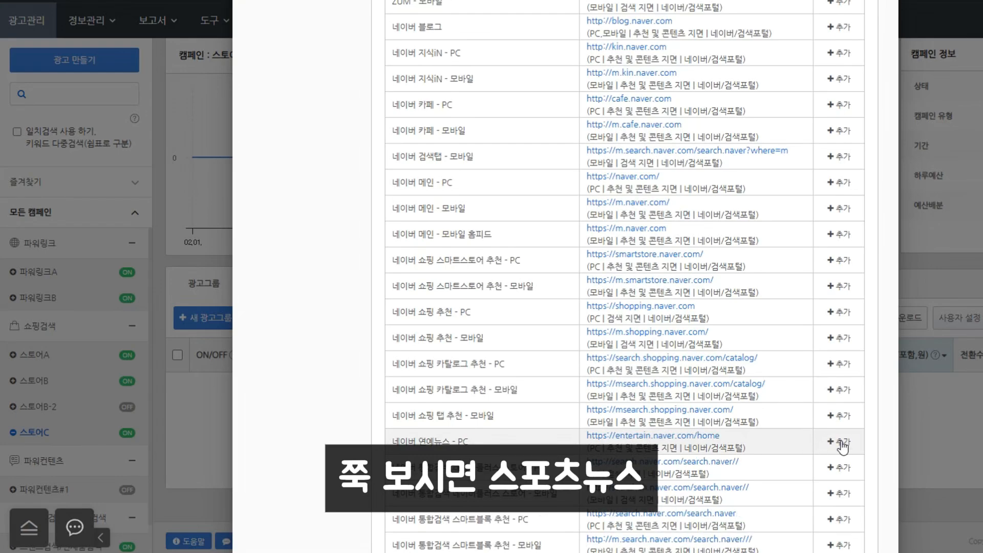
{"action": "scroll", "coordinate": [707, 395], "scroll_direction": "up", "scroll_amount": 2}
{"action": "scroll", "coordinate": [686, 359], "scroll_direction": "up", "scroll_amount": 3}
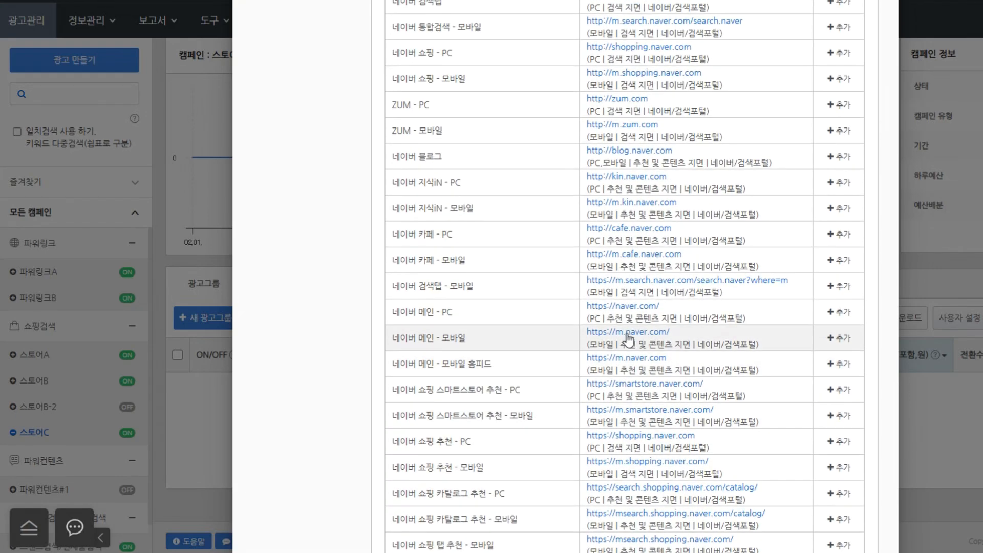
Step: Restrict the PC and mobile media of 네이버 카페, 네이버 지식iN and ZUM, together with 네이버 블로그
{"action": "left_click", "coordinate": [845, 374]}
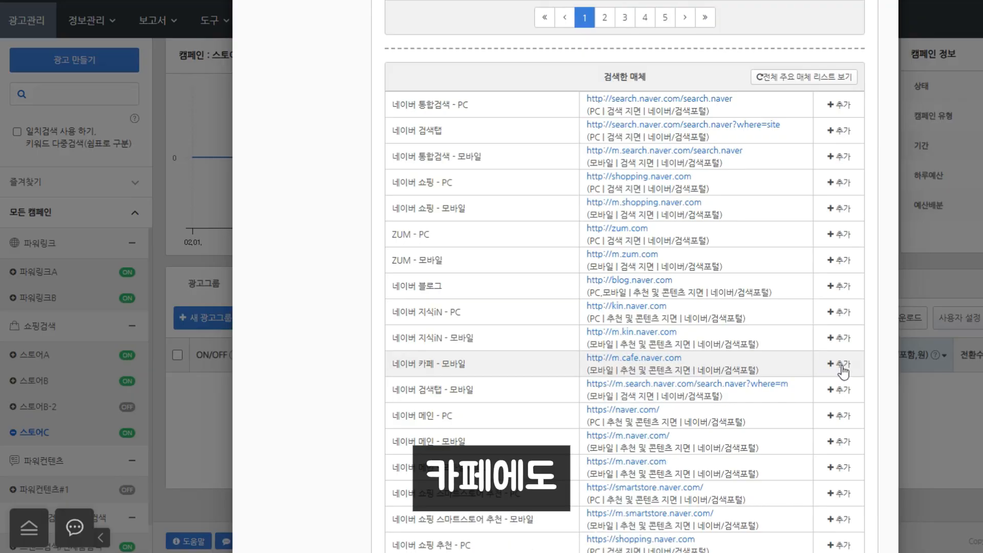
{"action": "left_click", "coordinate": [842, 369]}
{"action": "left_click", "coordinate": [840, 319]}
{"action": "left_click", "coordinate": [841, 319]}
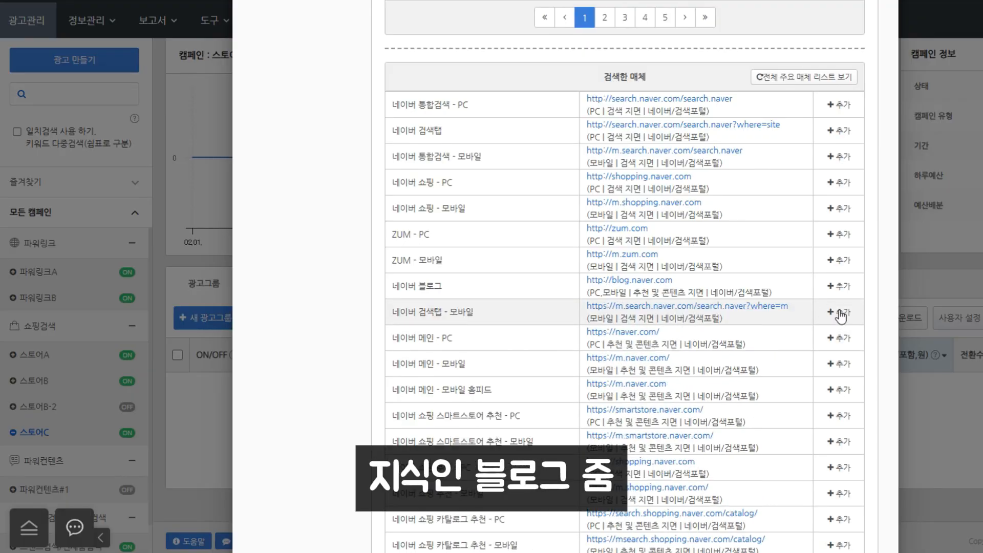
{"action": "left_click", "coordinate": [840, 286]}
{"action": "left_click", "coordinate": [841, 241]}
{"action": "left_click", "coordinate": [841, 237]}
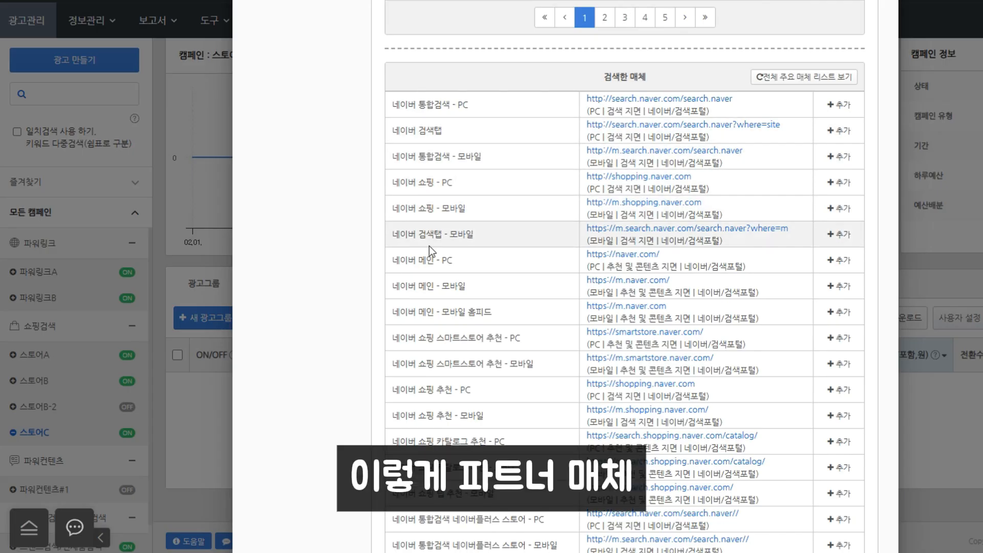
Step: Review the restricted and remaining media, and save the 주력상품 ad group
{"action": "scroll", "coordinate": [496, 338], "scroll_direction": "down", "scroll_amount": 6}
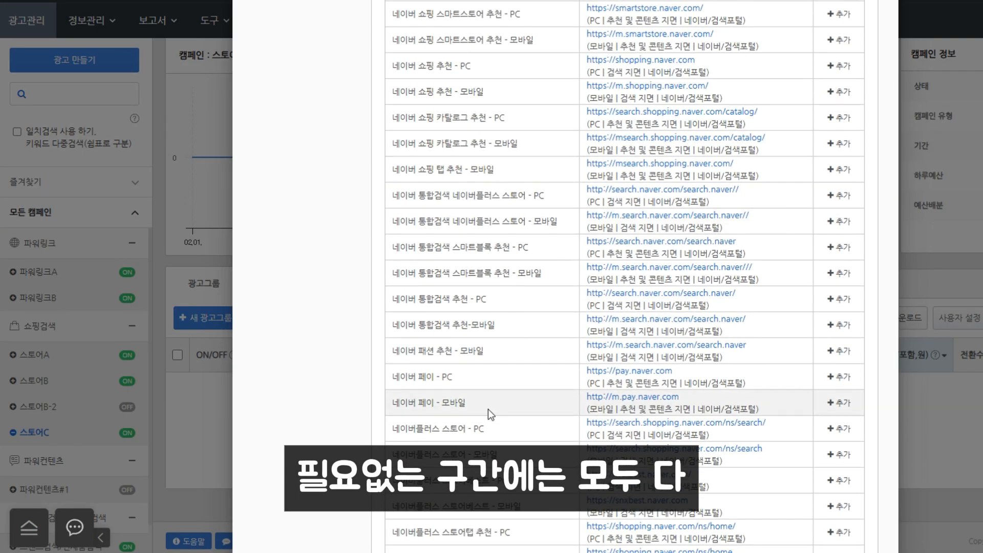
{"action": "scroll", "coordinate": [489, 334], "scroll_direction": "down", "scroll_amount": 7}
{"action": "scroll", "coordinate": [588, 365], "scroll_direction": "up", "scroll_amount": 14}
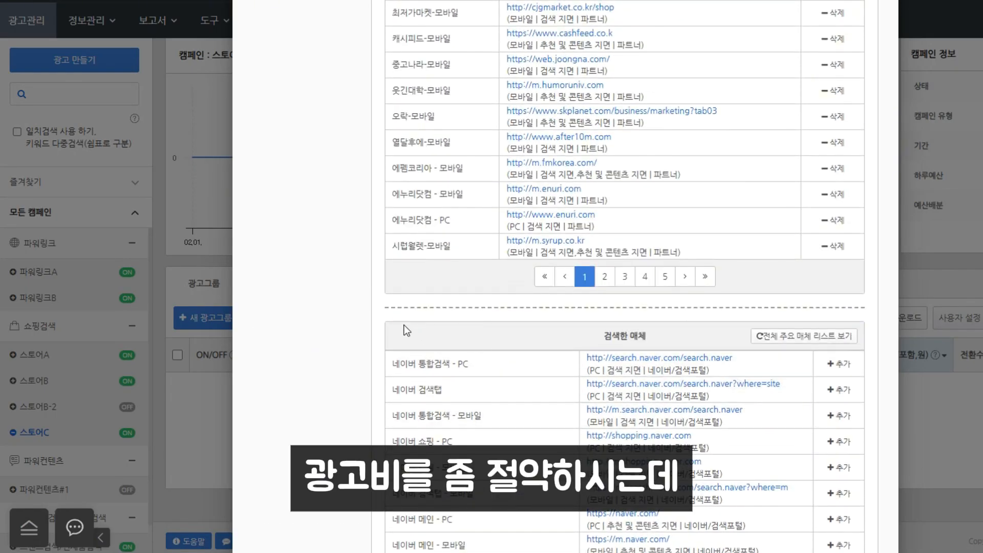
{"action": "scroll", "coordinate": [394, 320], "scroll_direction": "down", "scroll_amount": 18}
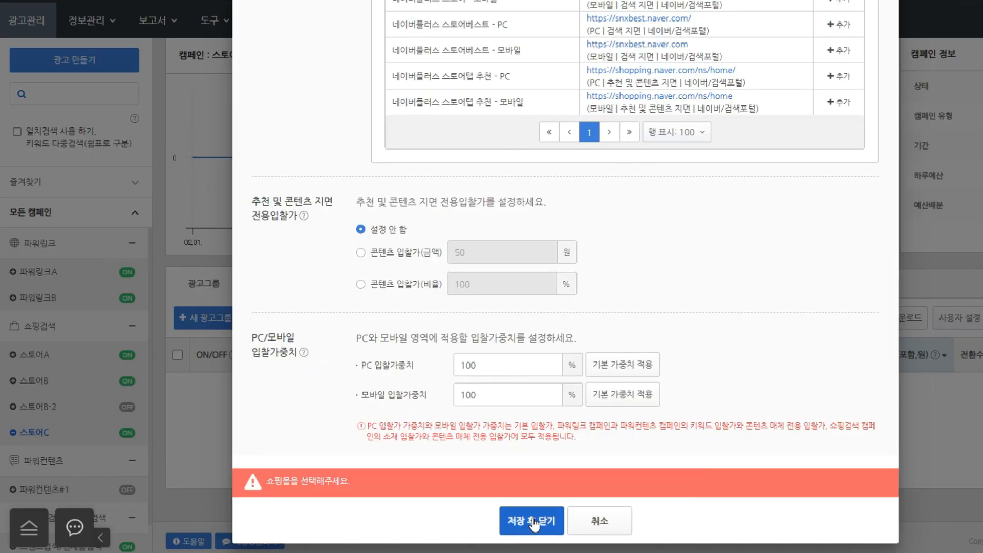
{"action": "left_click", "coordinate": [532, 521]}
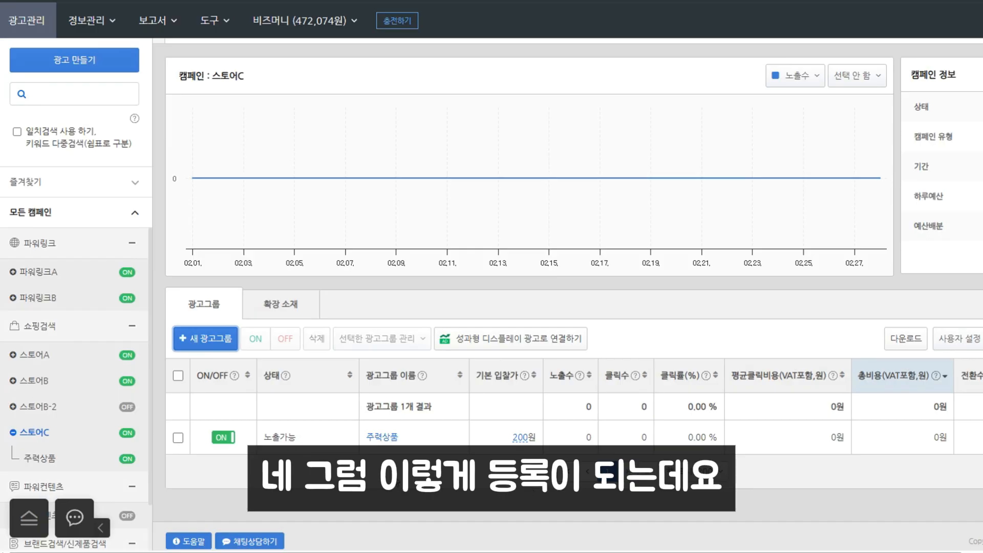
Step: Open the 주력상품 ad group, start a new creative (소재) and search for products named 그라데이션
{"action": "left_click", "coordinate": [393, 444]}
{"action": "scroll", "coordinate": [434, 421], "scroll_direction": "down", "scroll_amount": 1}
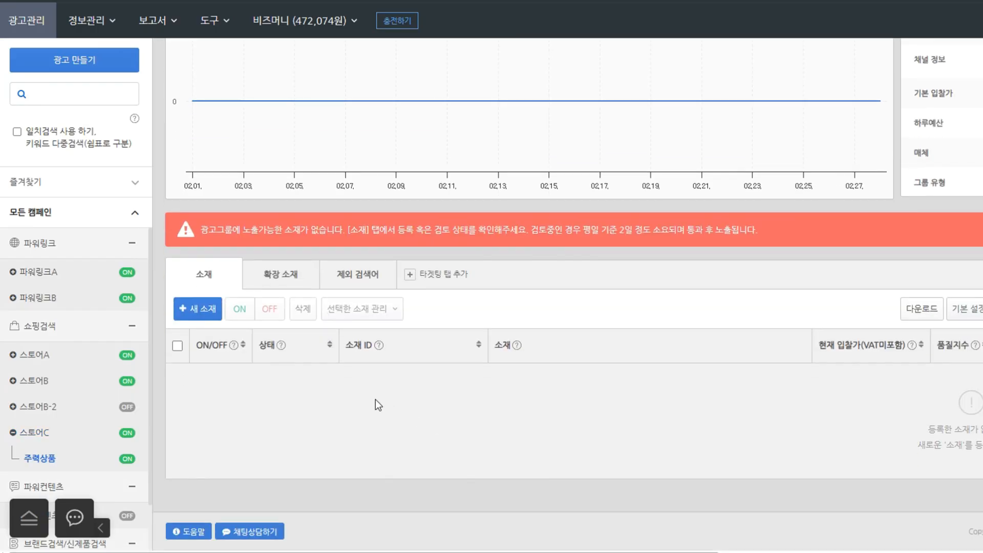
{"action": "left_click", "coordinate": [196, 314]}
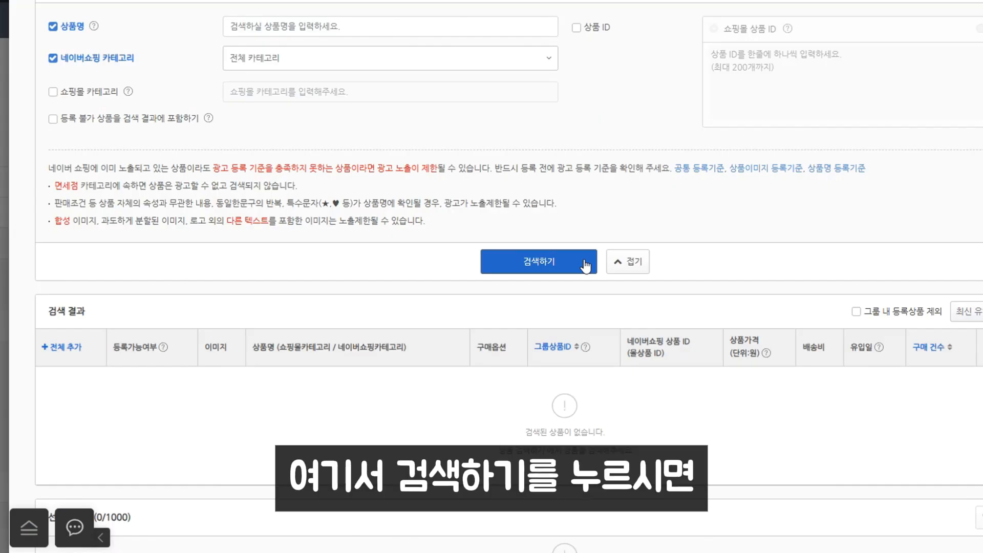
{"action": "left_click", "coordinate": [551, 266]}
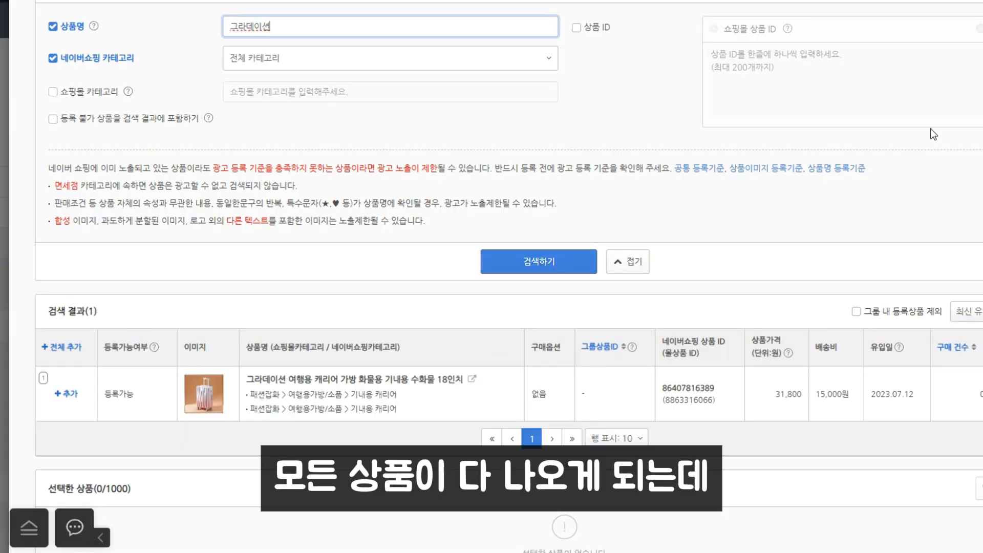
{"action": "left_click", "coordinate": [586, 107]}
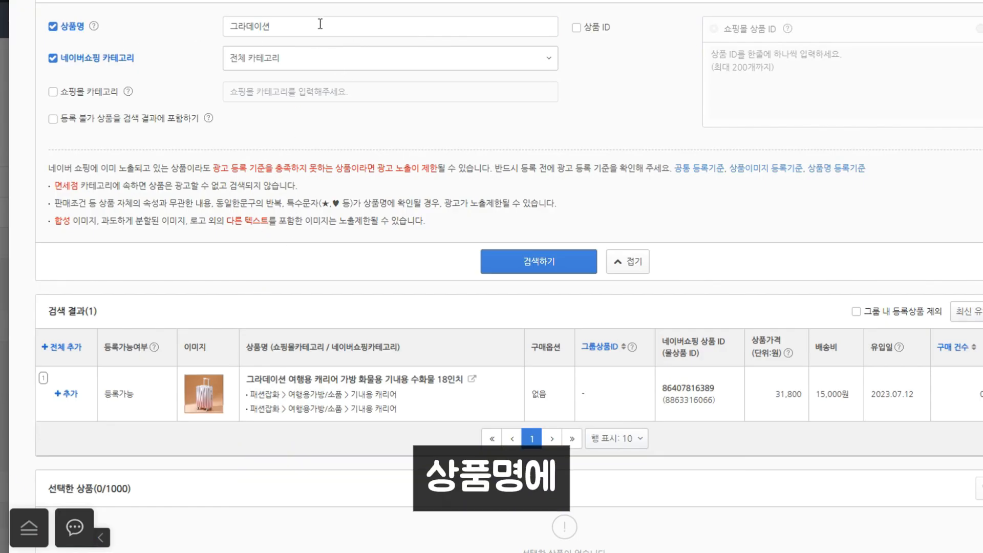
{"action": "left_click", "coordinate": [526, 267]}
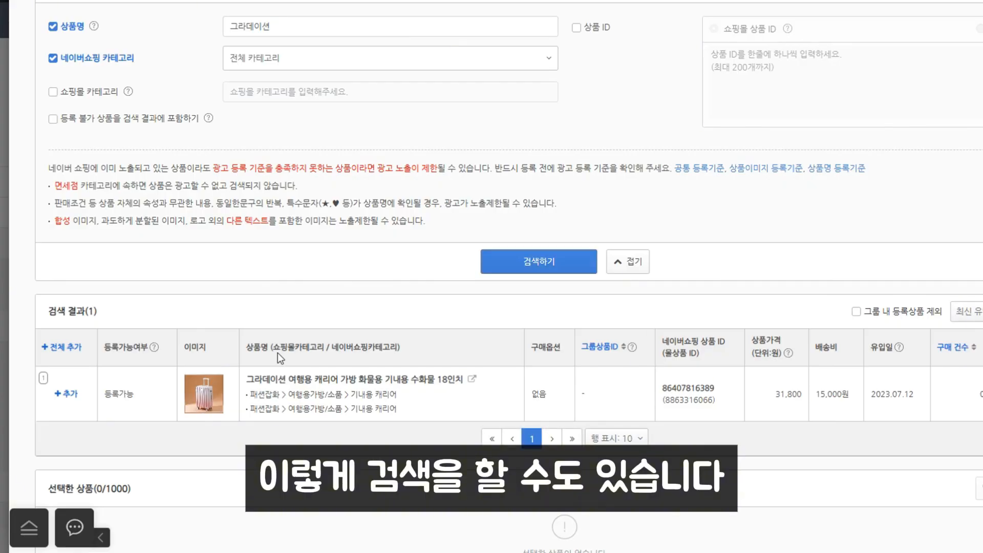
Step: Add the 그라데이션 18-inch carrier product to the selected products and save the creative
{"action": "left_click", "coordinate": [66, 393]}
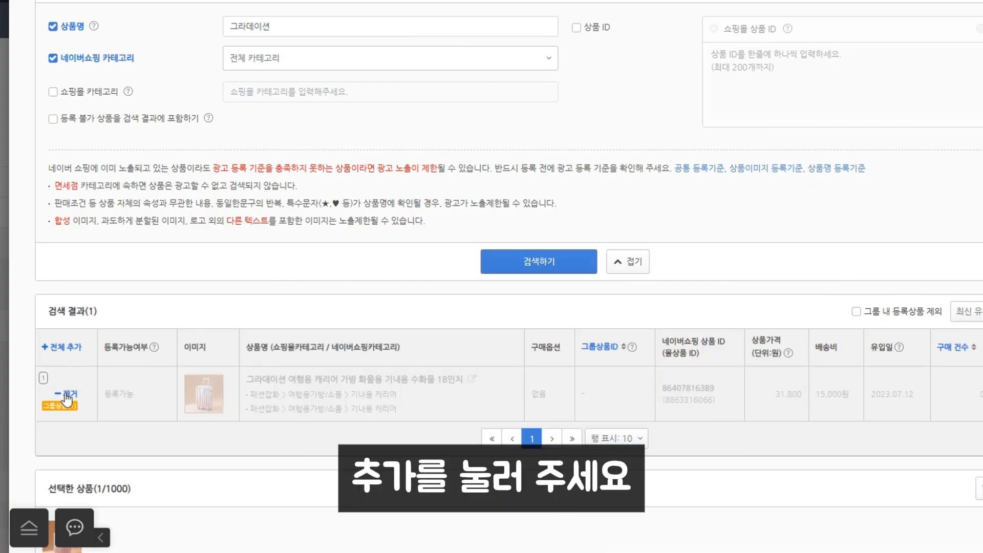
{"action": "scroll", "coordinate": [469, 454], "scroll_direction": "down", "scroll_amount": 2}
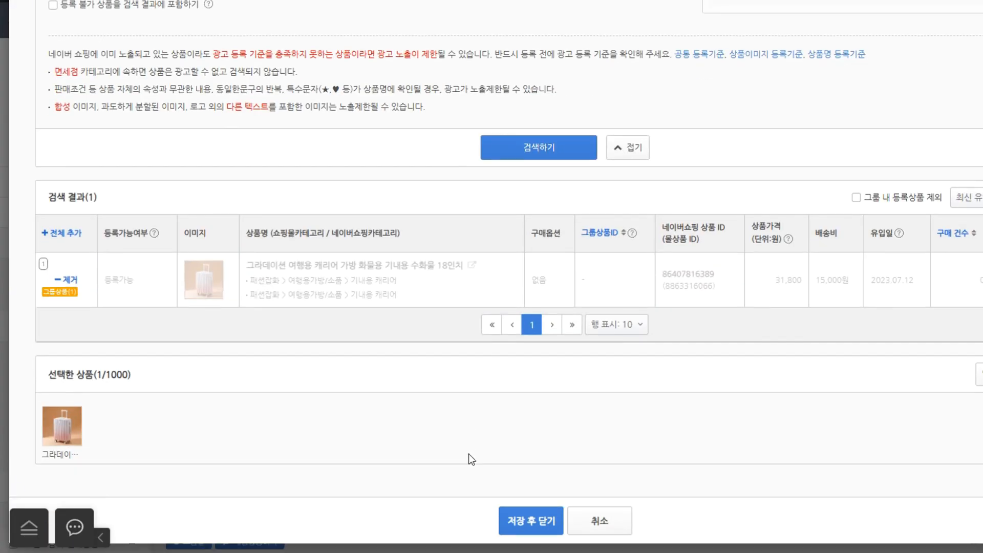
{"action": "left_click", "coordinate": [538, 528]}
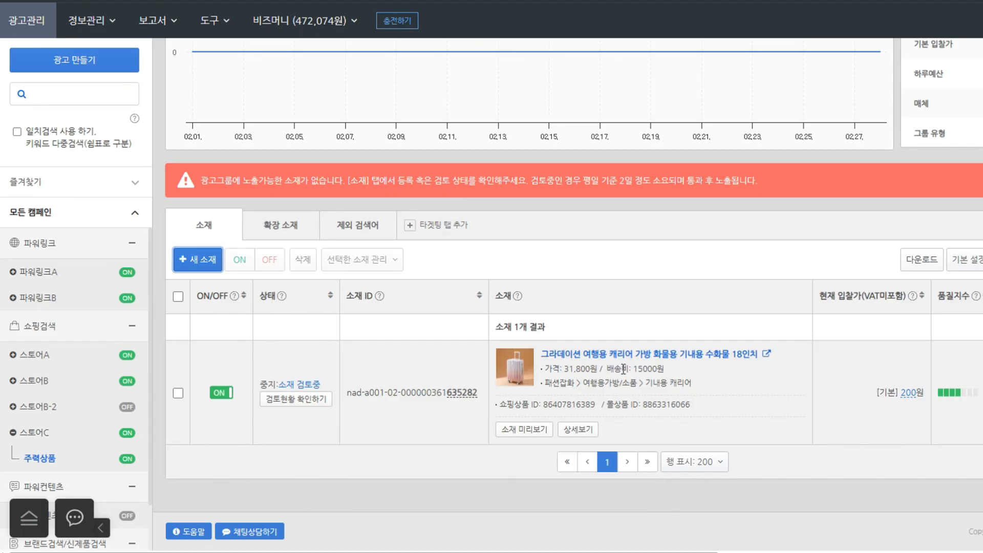
Step: In the 스토어C campaign, set the default bid of the 주력상품 ad group to 300 won and dismiss the notice
{"action": "left_click", "coordinate": [74, 435]}
{"action": "scroll", "coordinate": [564, 440], "scroll_direction": "down", "scroll_amount": 1}
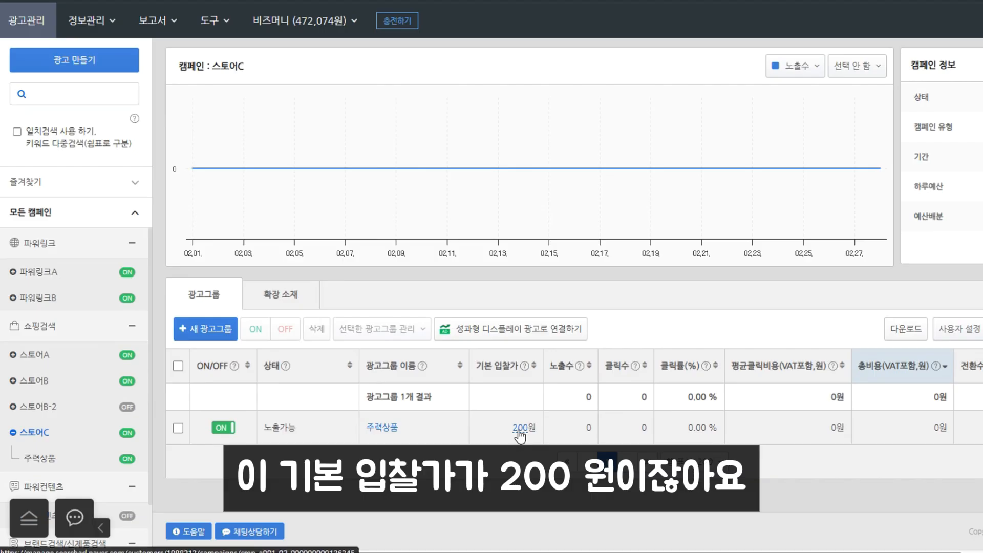
{"action": "left_click", "coordinate": [522, 429]}
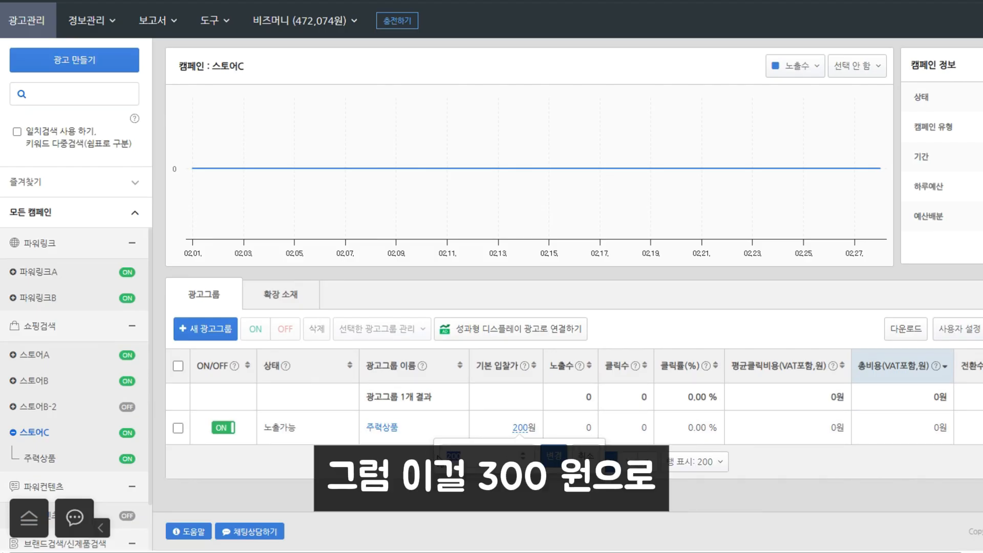
{"action": "type", "text": "300"}
{"action": "left_click", "coordinate": [554, 455]}
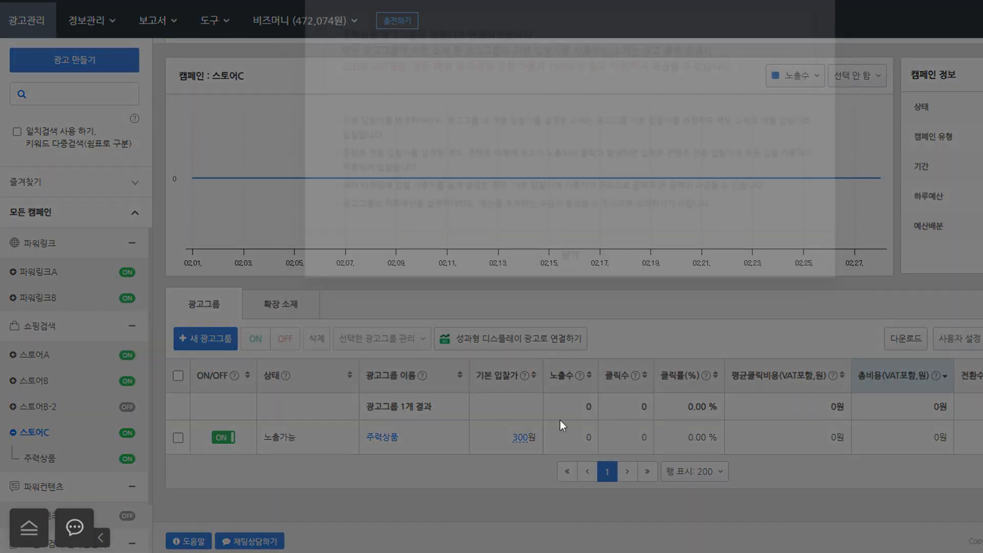
{"action": "left_click", "coordinate": [569, 284]}
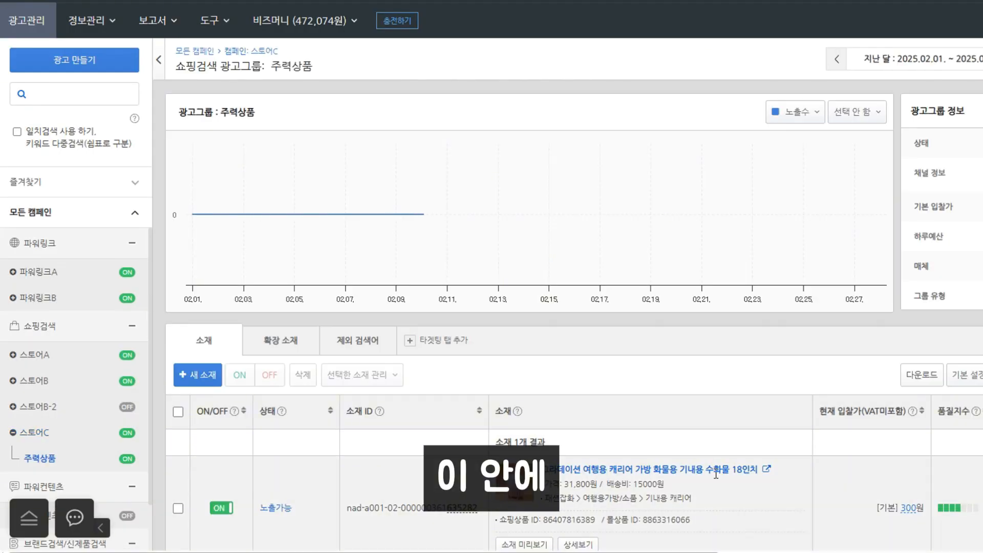
Step: Check the current bid of the carrier product in the 주력상품 ad group and its 기본 label
{"action": "scroll", "coordinate": [840, 407], "scroll_direction": "down", "scroll_amount": 3}
{"action": "left_click_drag", "start_coordinate": [876, 397], "coordinate": [899, 397]}
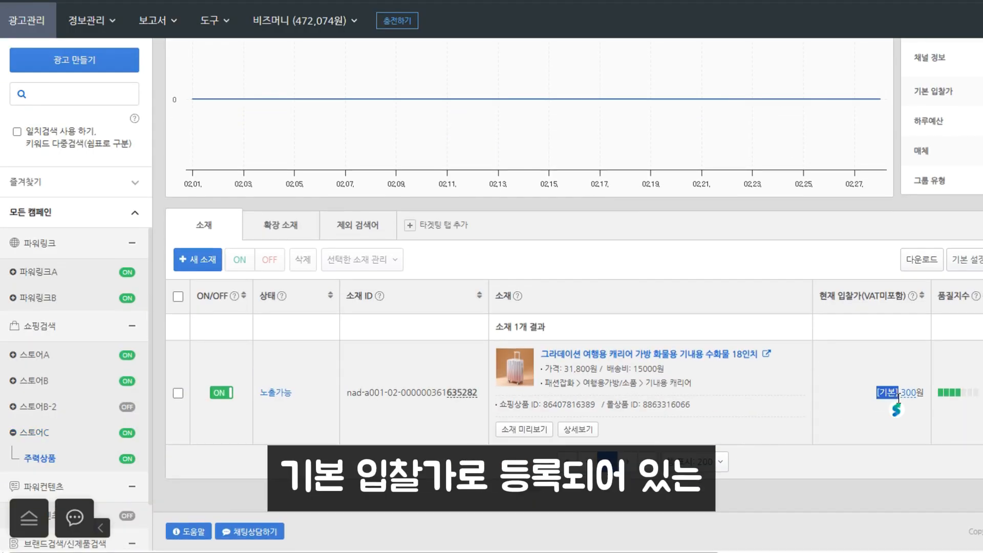
Step: Set the carrier product's individual bid in the 주력상품 ad group to 500 won and dismiss the notice
{"action": "left_click", "coordinate": [870, 432]}
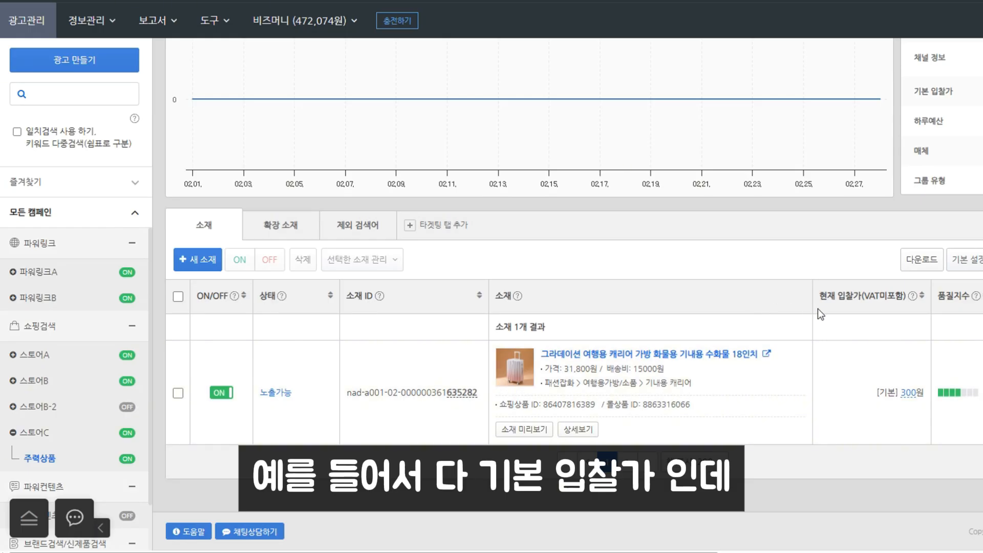
{"action": "left_click", "coordinate": [909, 392]}
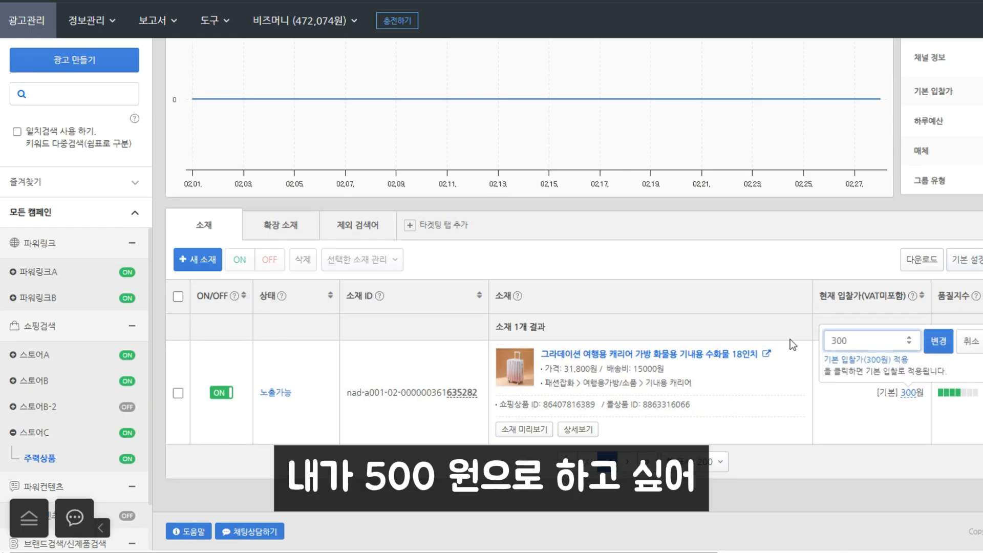
{"action": "key", "text": "BackSpace"}
{"action": "key", "text": "BackSpace"}
{"action": "key", "text": "BackSpace"}
{"action": "type", "text": "500"}
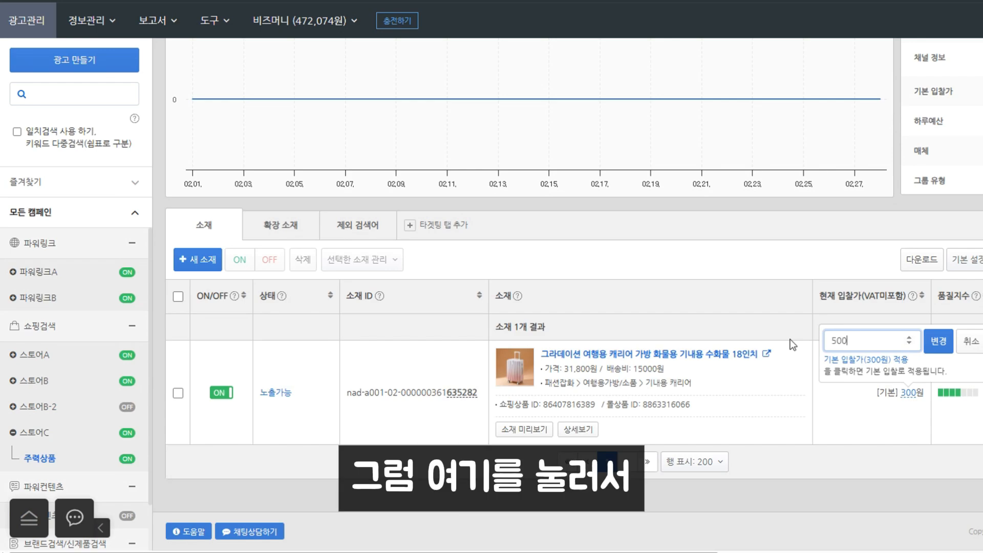
{"action": "left_click", "coordinate": [952, 346]}
{"action": "left_click", "coordinate": [571, 197]}
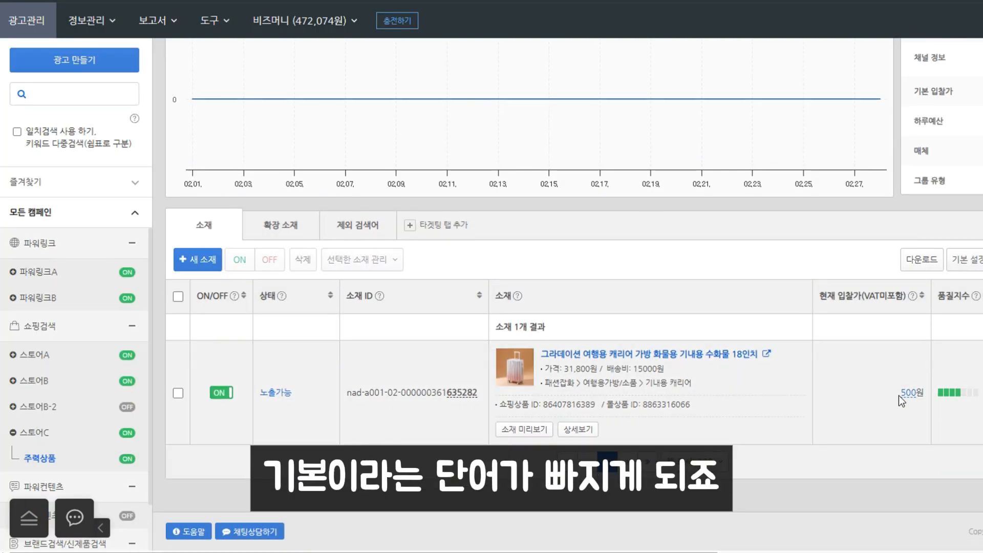
{"action": "left_click", "coordinate": [927, 375]}
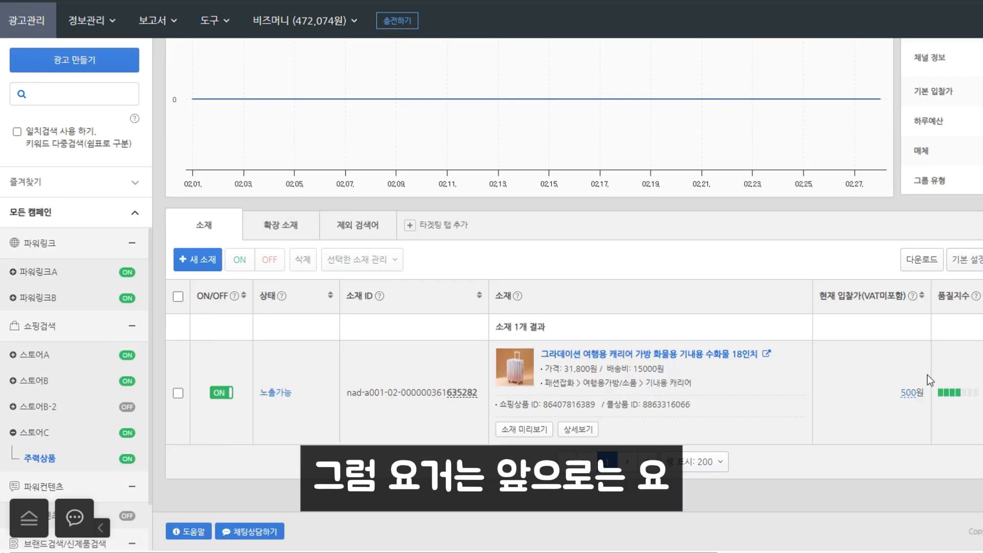
Step: Check the default bid of the 주력상품 ad group in the 스토어C campaign and return to its creatives
{"action": "left_click", "coordinate": [88, 437]}
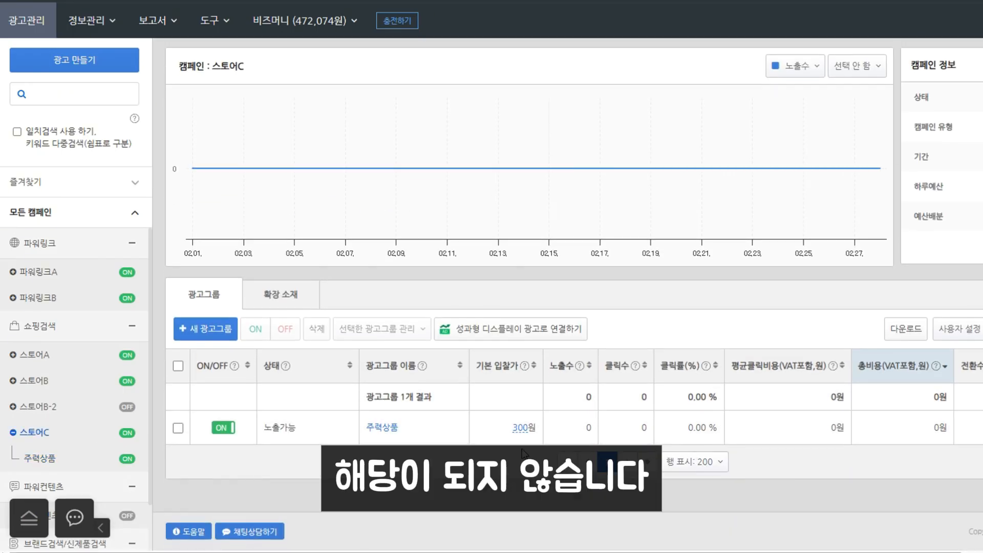
{"action": "left_click", "coordinate": [382, 427]}
{"action": "scroll", "coordinate": [755, 420], "scroll_direction": "down", "scroll_amount": 1}
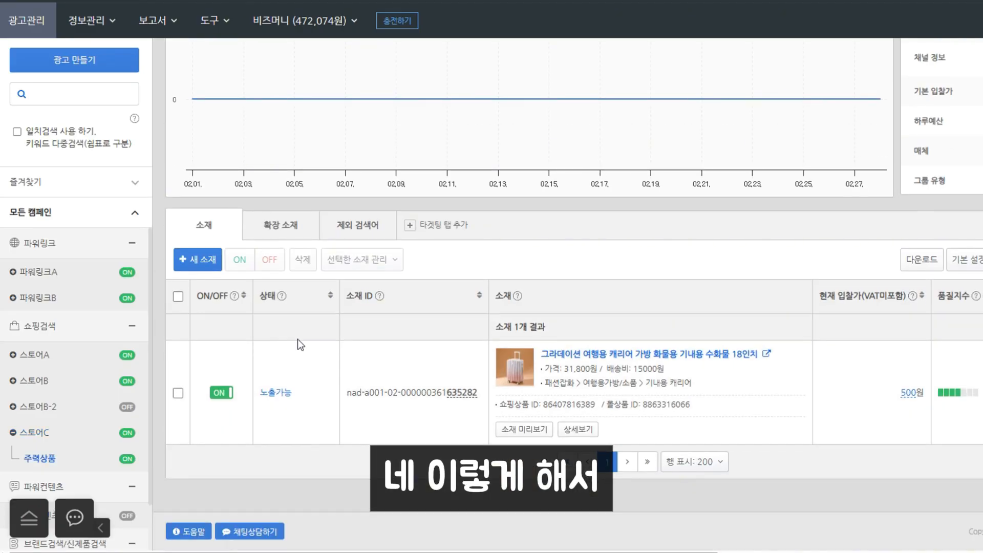
Step: Select all creatives in the 주력상품 ad group and bulk-change their bids to each group's default bid (기본 입찰가)
{"action": "left_click", "coordinate": [178, 296]}
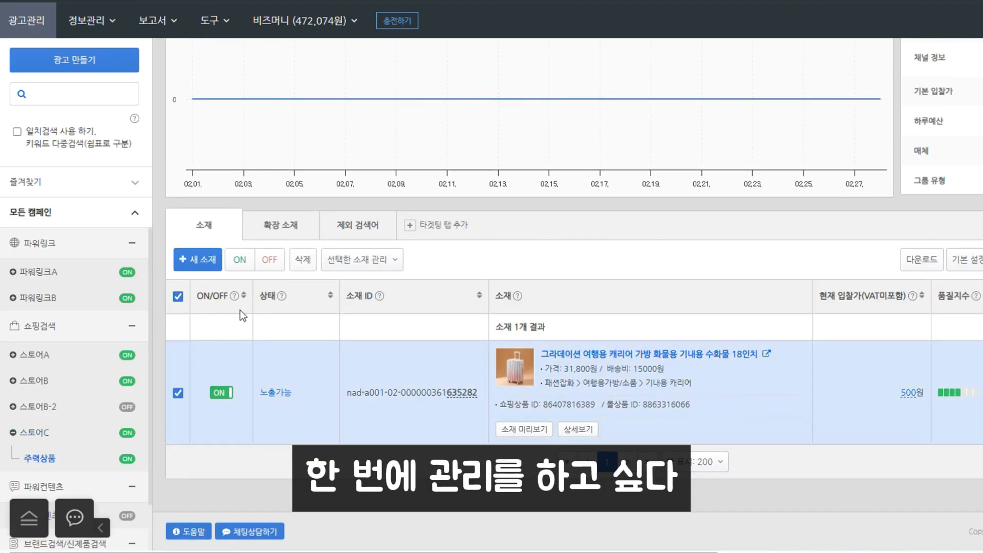
{"action": "left_click", "coordinate": [376, 268]}
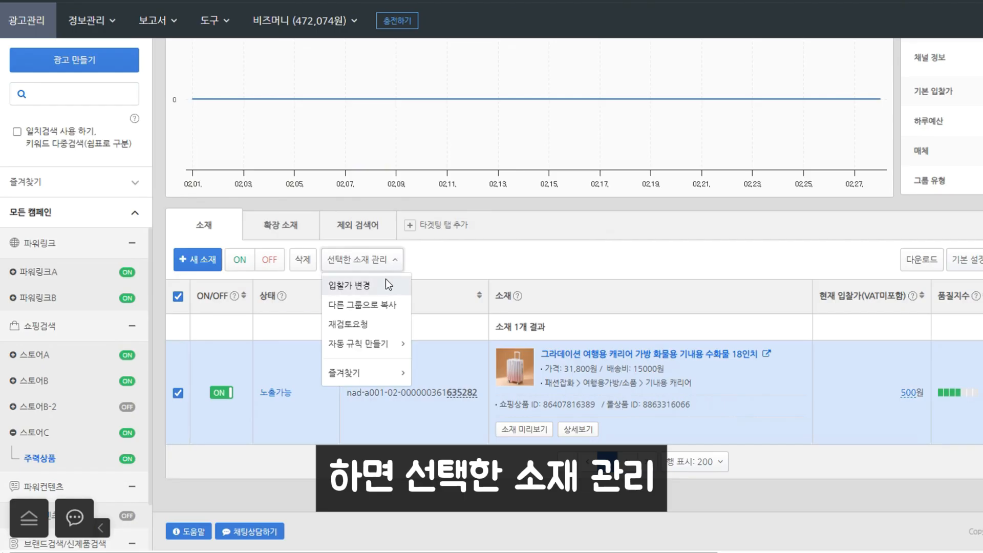
{"action": "left_click", "coordinate": [387, 287]}
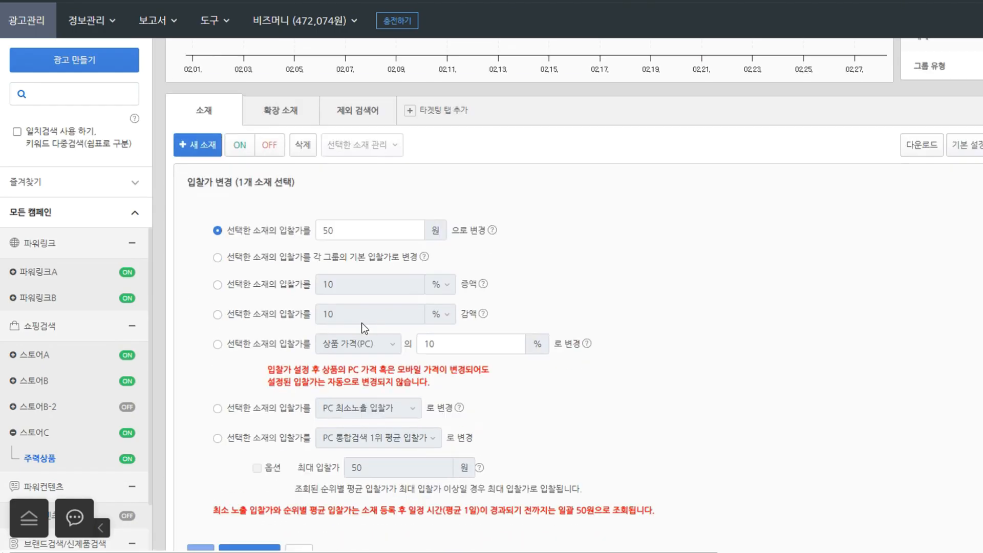
{"action": "left_click", "coordinate": [320, 242]}
{"action": "scroll", "coordinate": [280, 359], "scroll_direction": "down", "scroll_amount": 3}
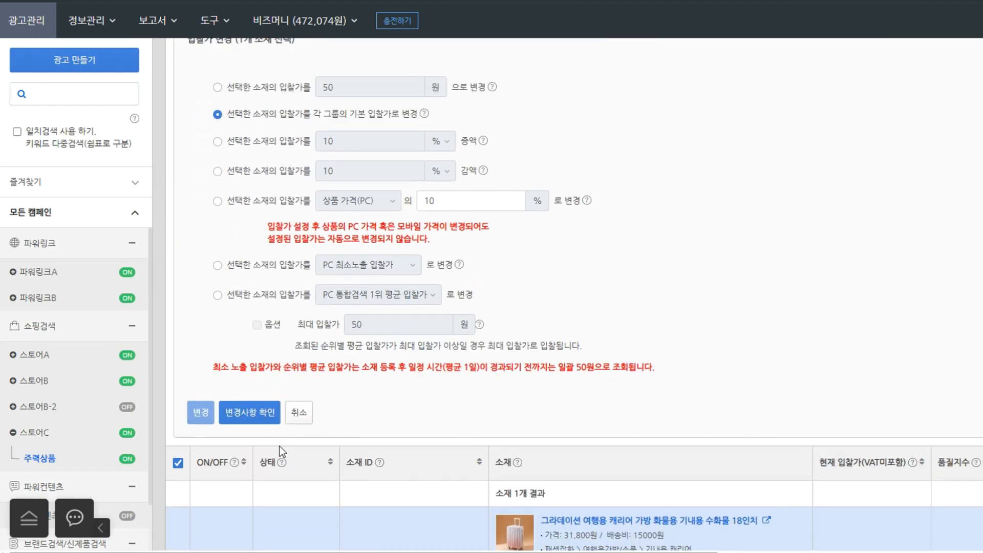
{"action": "left_click", "coordinate": [250, 413]}
{"action": "left_click", "coordinate": [201, 482]}
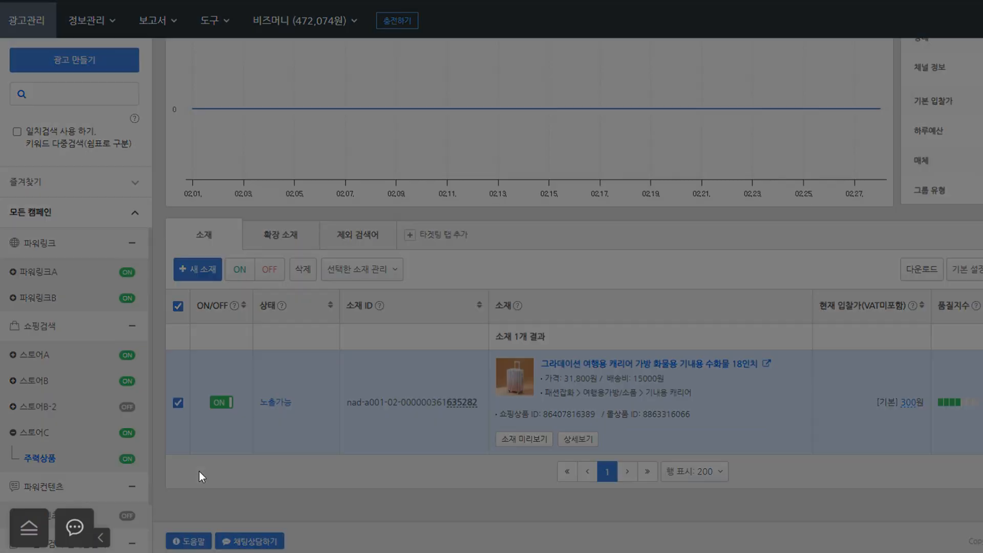
{"action": "left_click", "coordinate": [546, 200]}
Step: Examine the product name used by the carrier creative in the 주력상품 ad group
{"action": "scroll", "coordinate": [643, 223], "scroll_direction": "down", "scroll_amount": 1}
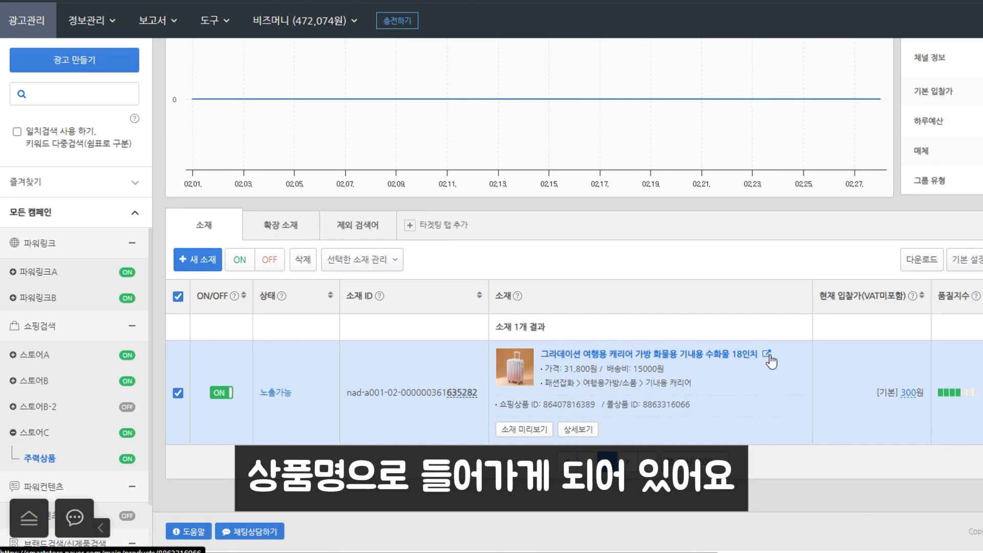
{"action": "left_click_drag", "start_coordinate": [596, 357], "coordinate": [767, 354]}
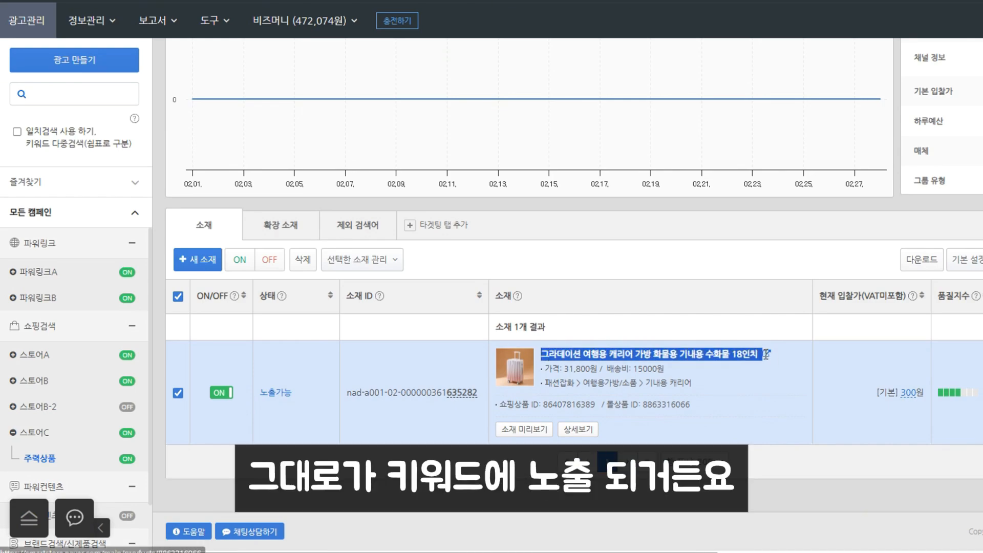
{"action": "left_click", "coordinate": [808, 366]}
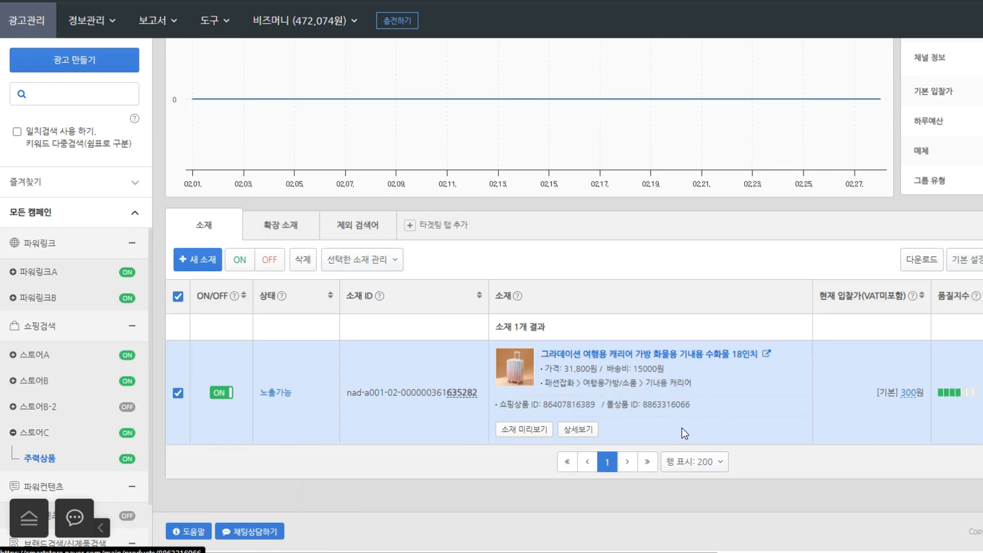
Step: Create a 쇼핑몰 상품형 ad group named 키워드1 in the 스토어C campaign with an unlimited daily budget (제한없음)
{"action": "left_click", "coordinate": [86, 436]}
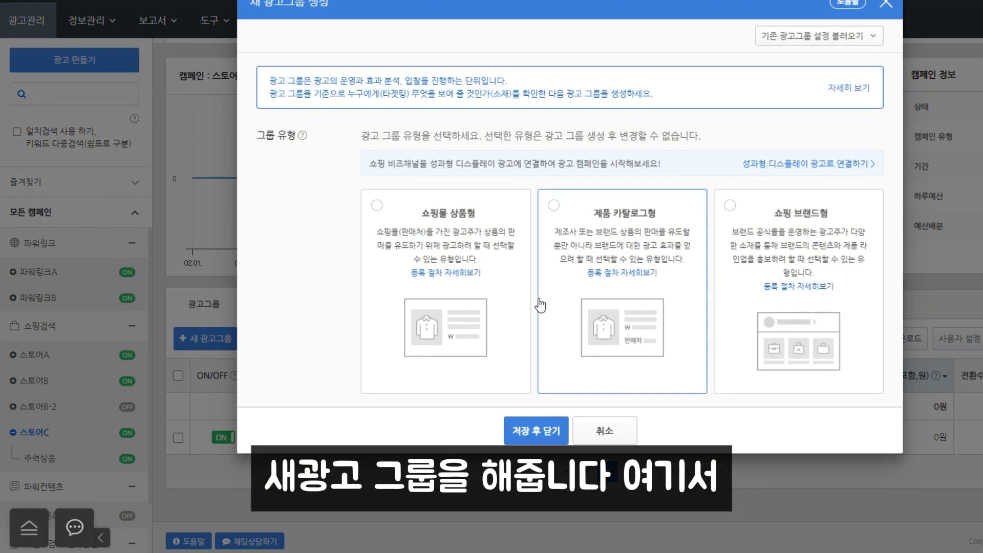
{"action": "left_click", "coordinate": [461, 246]}
{"action": "scroll", "coordinate": [451, 243], "scroll_direction": "down", "scroll_amount": 5}
{"action": "triple_click", "coordinate": [508, 152]}
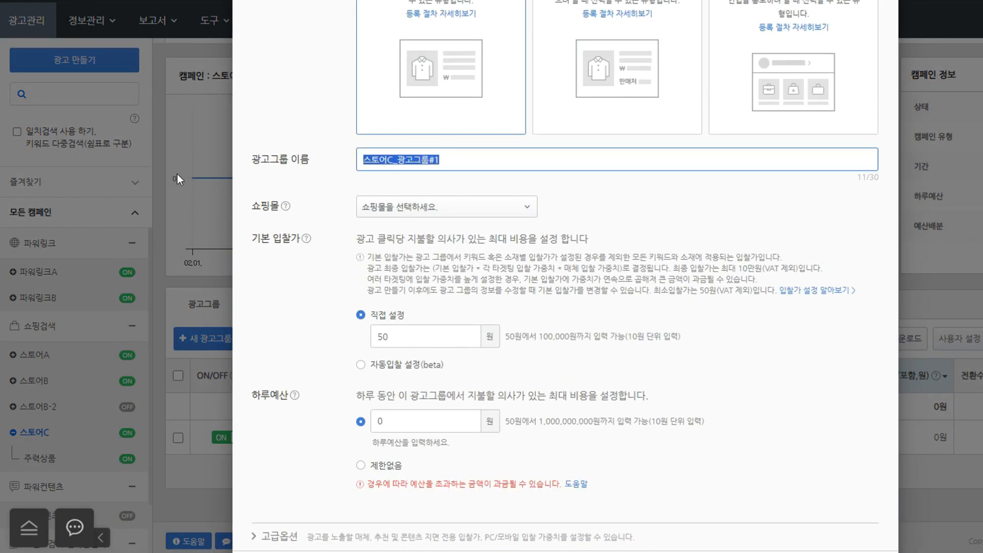
{"action": "type", "text": "키워드1"}
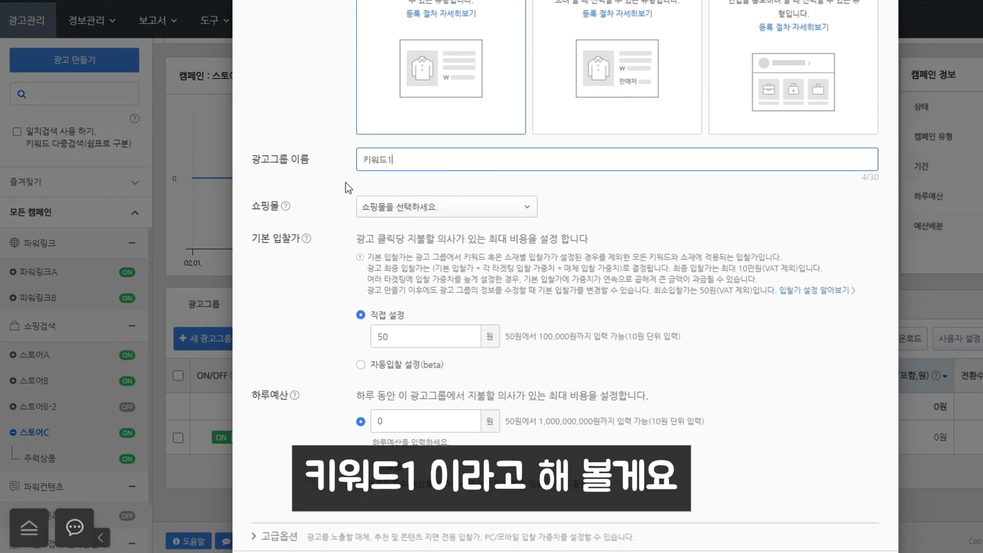
{"action": "left_click", "coordinate": [653, 222]}
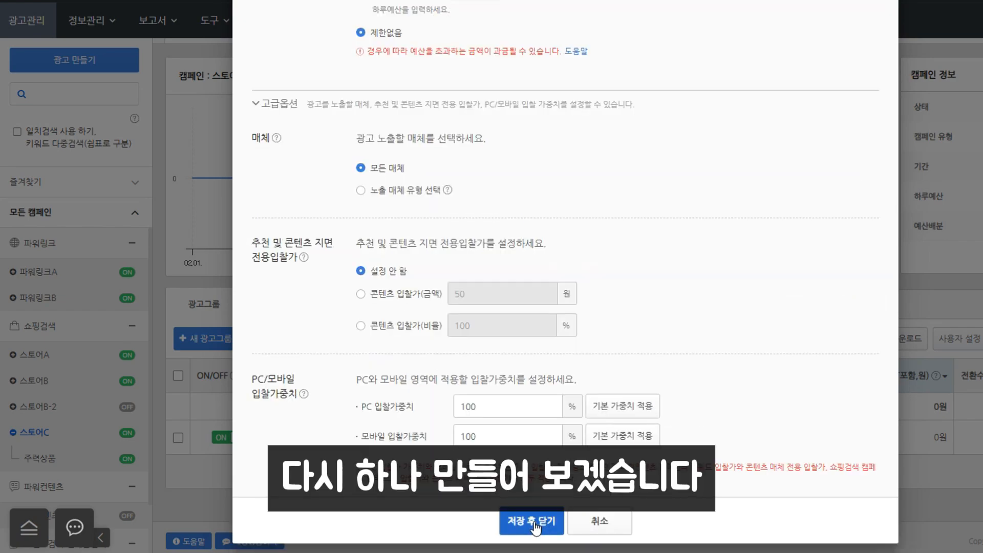
{"action": "left_click", "coordinate": [512, 521]}
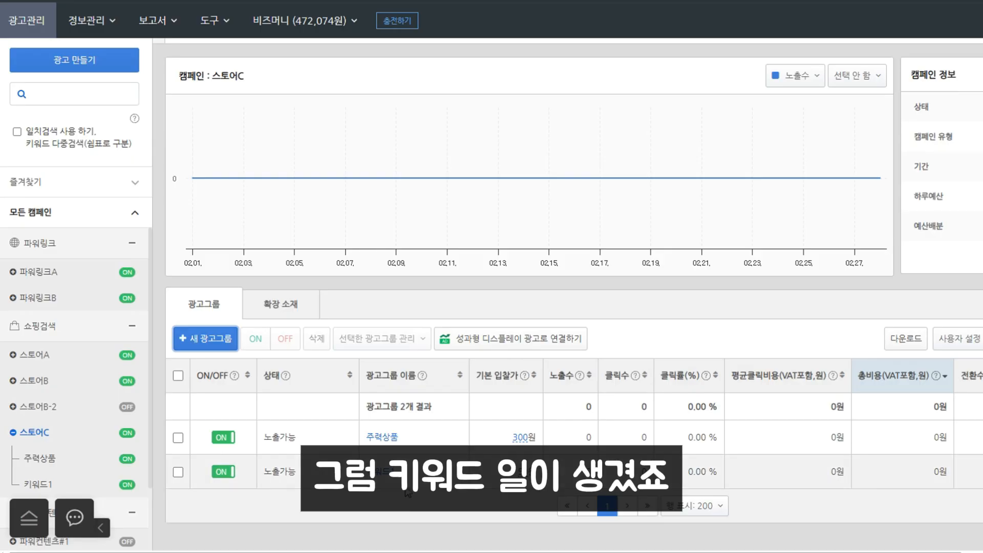
Step: Open the 키워드1 ad group and register the 그라데이션 18-inch carrier product as its creative
{"action": "left_click", "coordinate": [382, 471]}
{"action": "scroll", "coordinate": [439, 432], "scroll_direction": "down", "scroll_amount": 1}
{"action": "scroll", "coordinate": [439, 427], "scroll_direction": "down", "scroll_amount": 2}
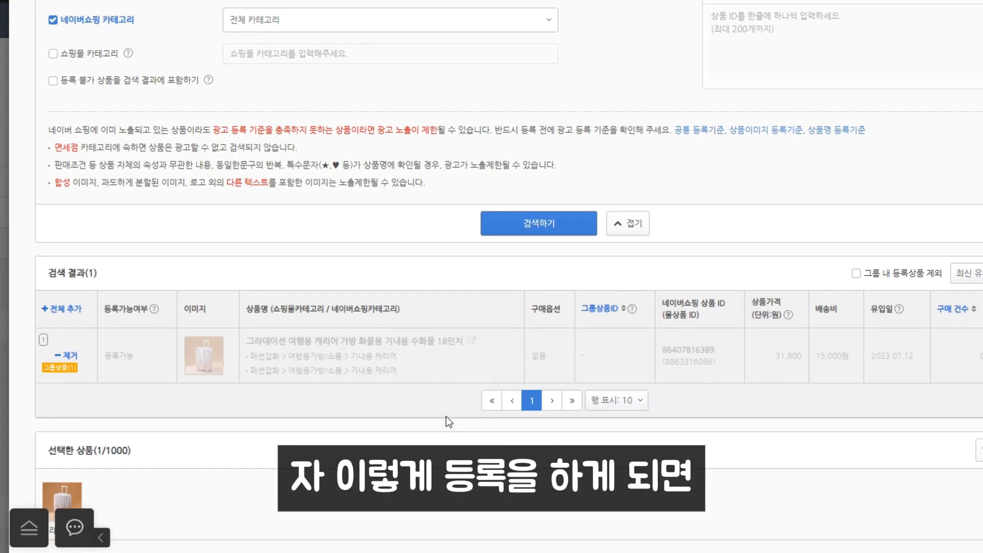
{"action": "scroll", "coordinate": [446, 416], "scroll_direction": "down", "scroll_amount": 3}
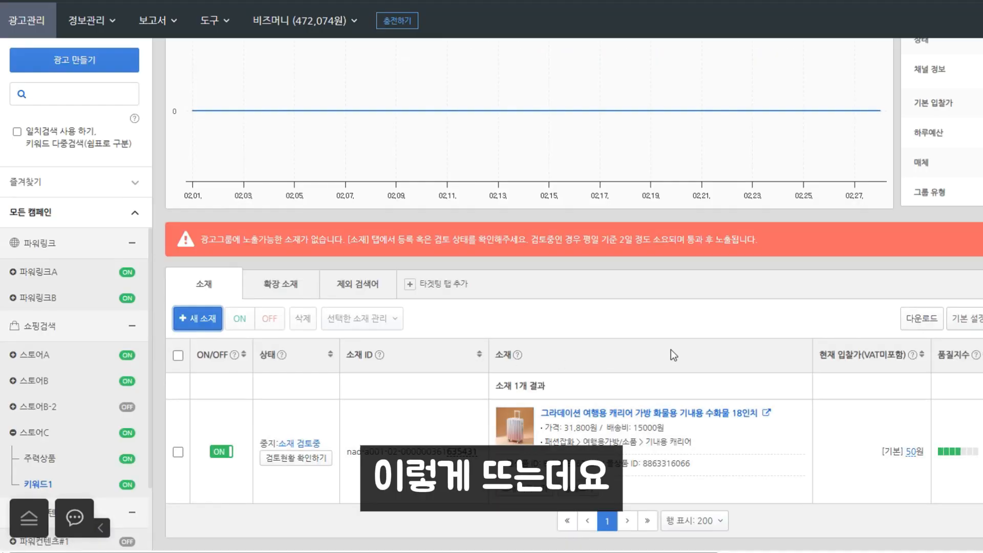
{"action": "scroll", "coordinate": [671, 350], "scroll_direction": "down", "scroll_amount": 1}
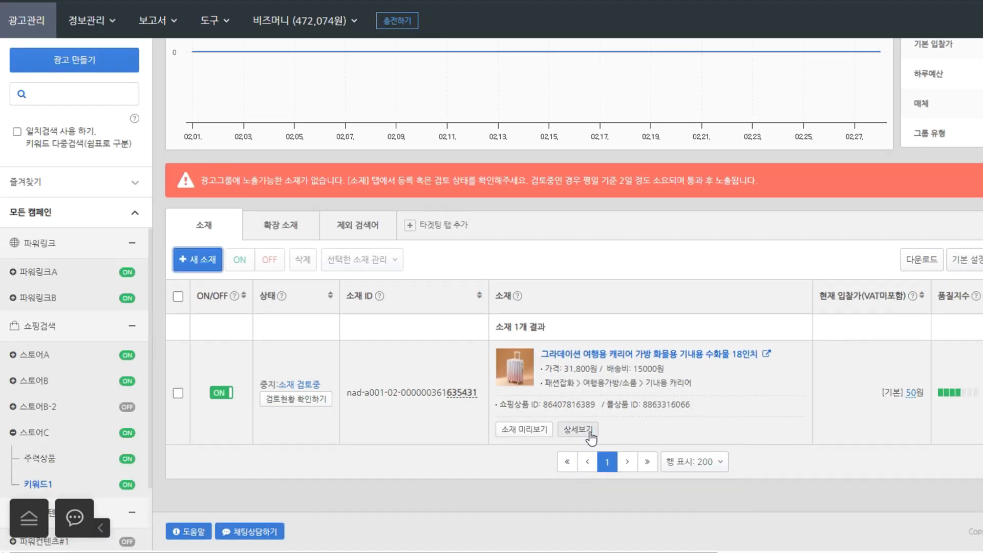
Step: Open the carrier creative's details, set its display product name (노출용 상품명) to 1박2일 캐리어 and save
{"action": "left_click", "coordinate": [579, 430]}
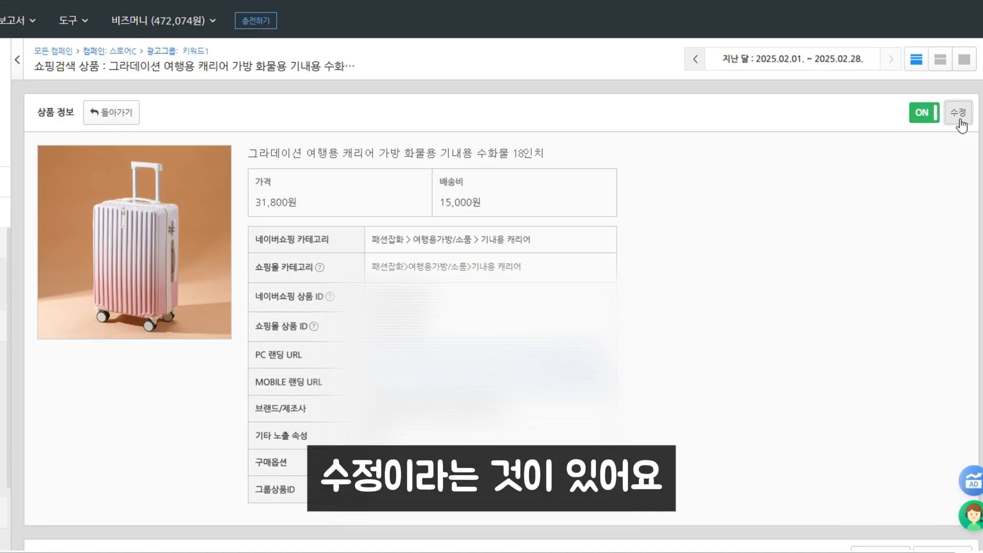
{"action": "left_click", "coordinate": [959, 113]}
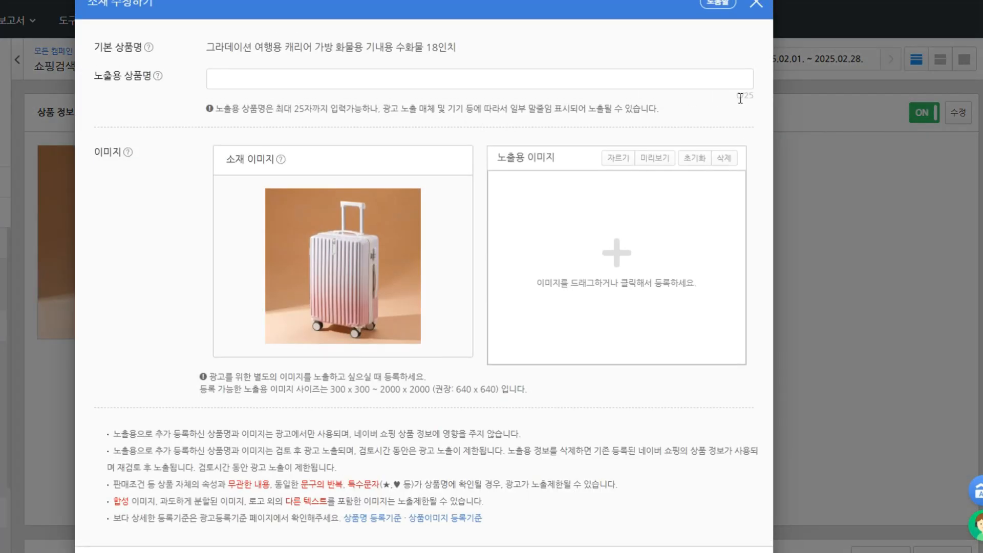
{"action": "left_click_drag", "start_coordinate": [736, 96], "coordinate": [751, 97]}
{"action": "left_click", "coordinate": [671, 77]}
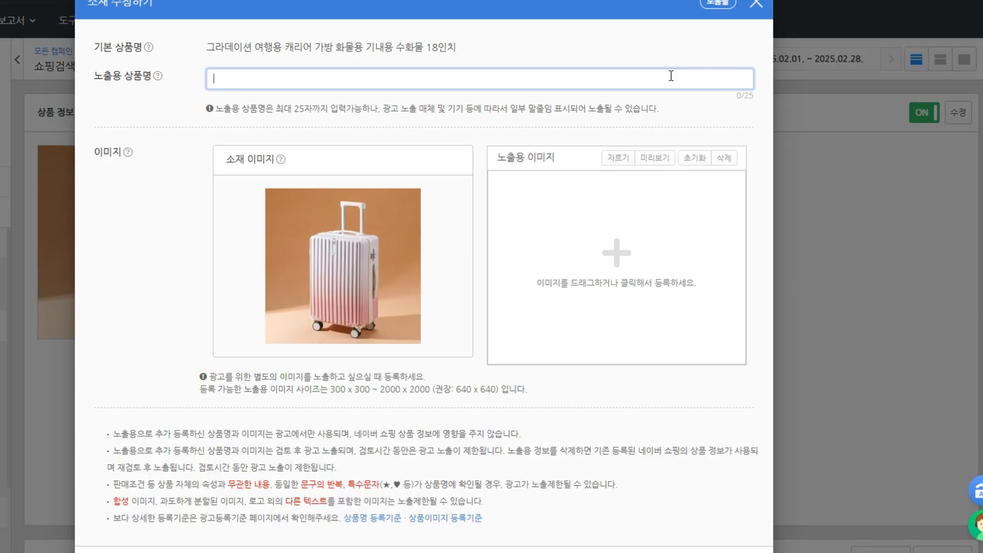
{"action": "type", "text": "1박2일 ㅋ"}
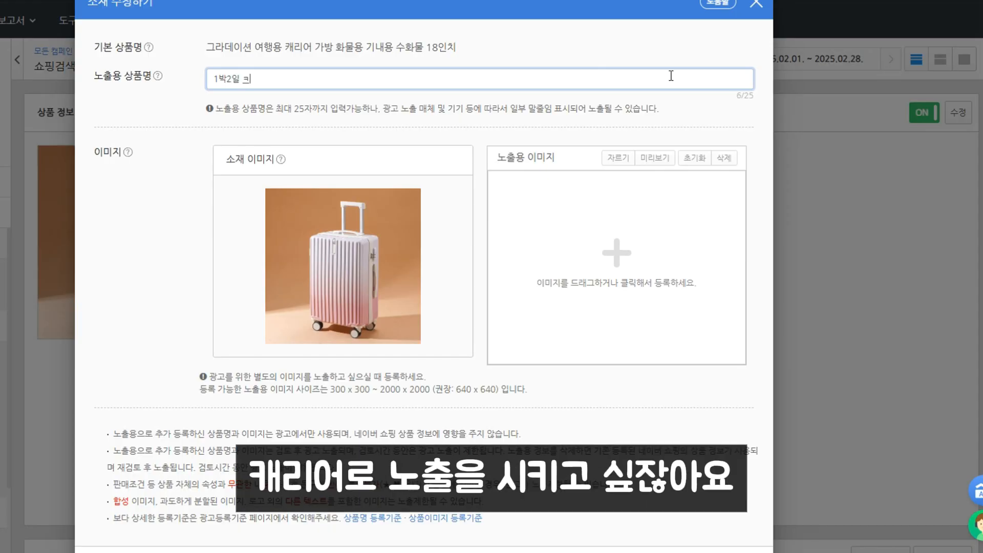
{"action": "left_click", "coordinate": [684, 103]}
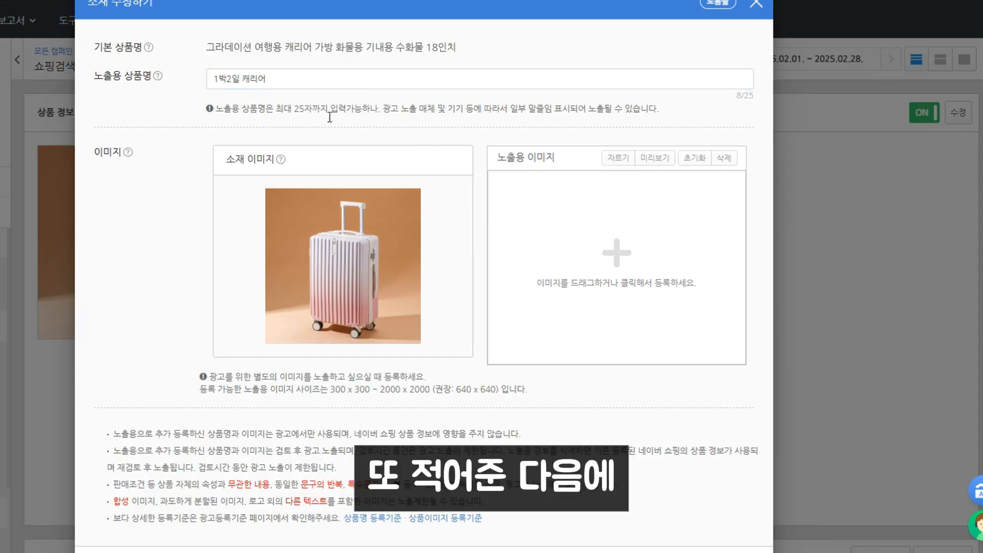
{"action": "scroll", "coordinate": [429, 125], "scroll_direction": "down", "scroll_amount": 1}
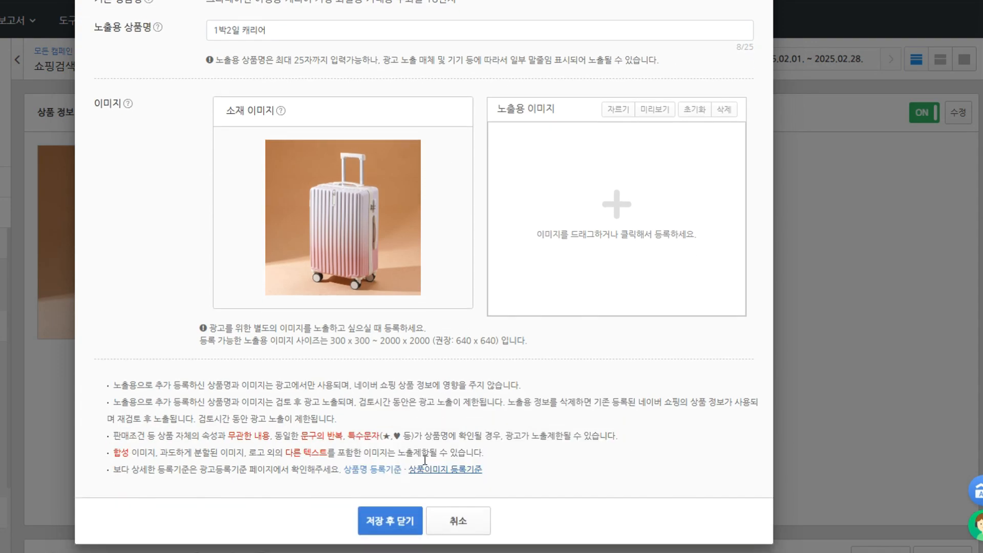
{"action": "left_click", "coordinate": [400, 523]}
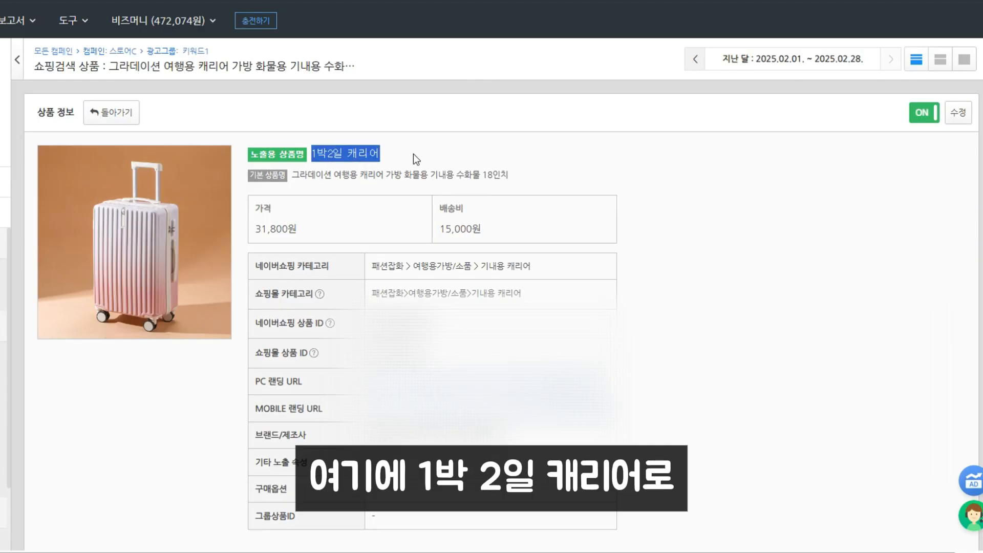
Step: Compare the creative's base product name (기본 상품명) with its display product name
{"action": "left_click_drag", "start_coordinate": [282, 175], "coordinate": [525, 168]}
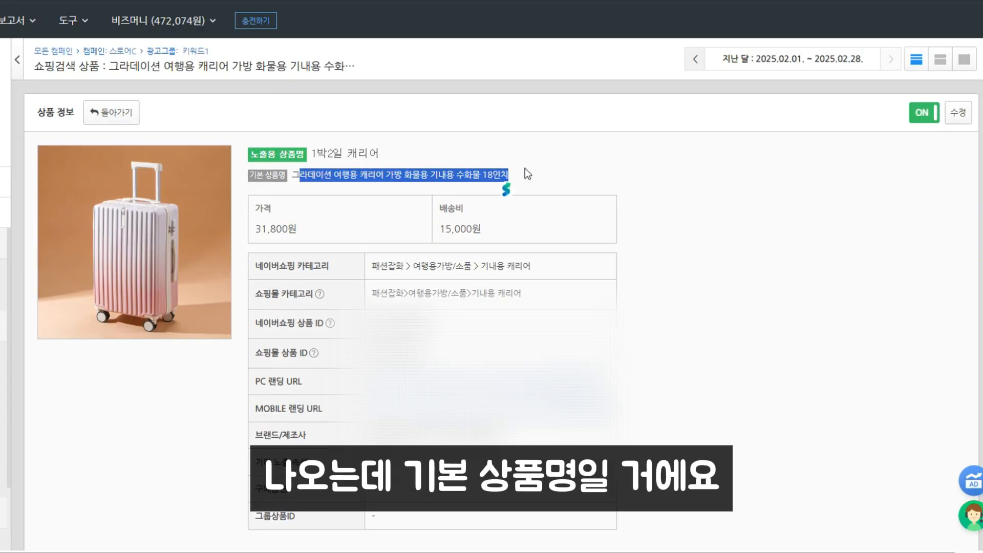
{"action": "left_click_drag", "start_coordinate": [389, 154], "coordinate": [306, 155]}
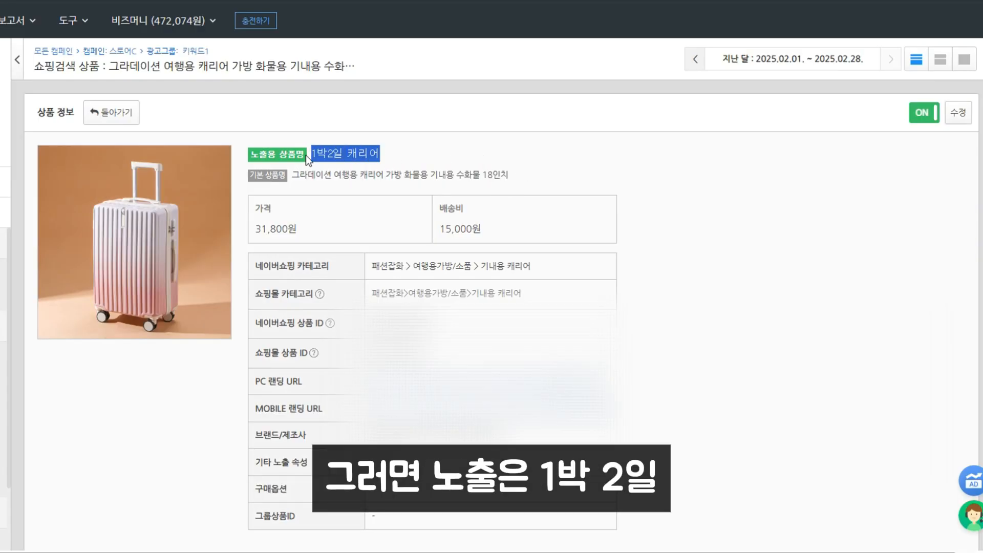
{"action": "left_click", "coordinate": [424, 143]}
Step: Open the new extension form for additional shopping product information (쇼핑 상품 부가 정보) on the carrier creative
{"action": "scroll", "coordinate": [633, 260], "scroll_direction": "down", "scroll_amount": 10}
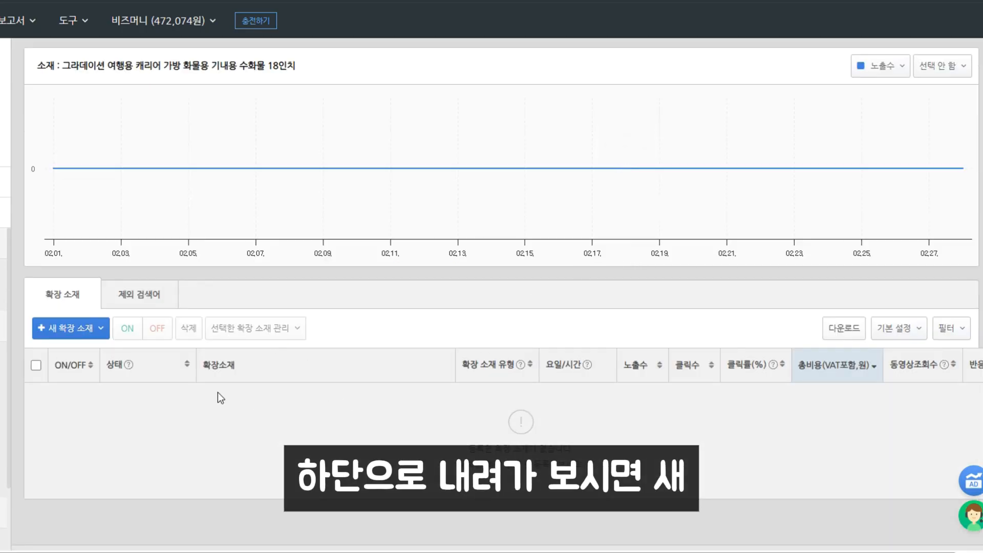
{"action": "left_click", "coordinate": [77, 334]}
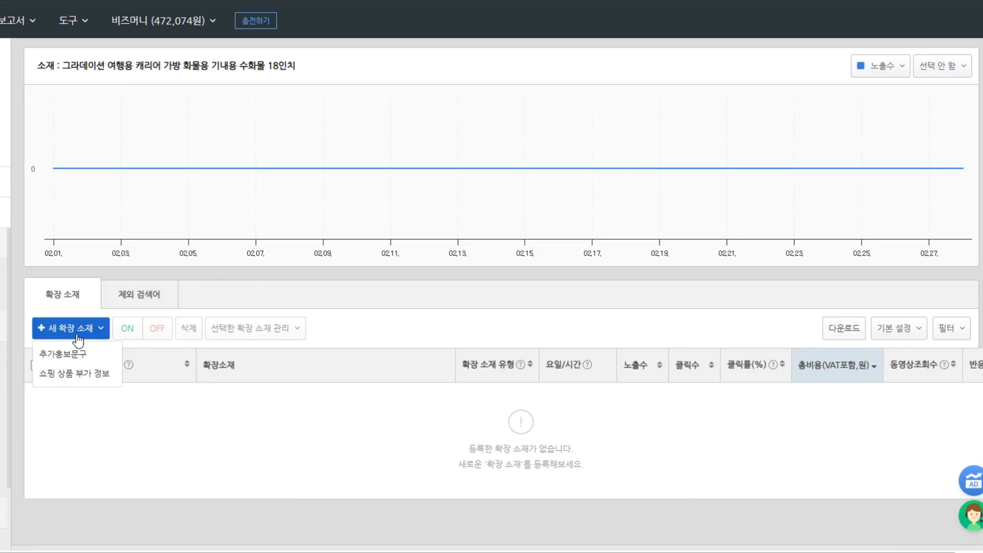
{"action": "left_click", "coordinate": [86, 363]}
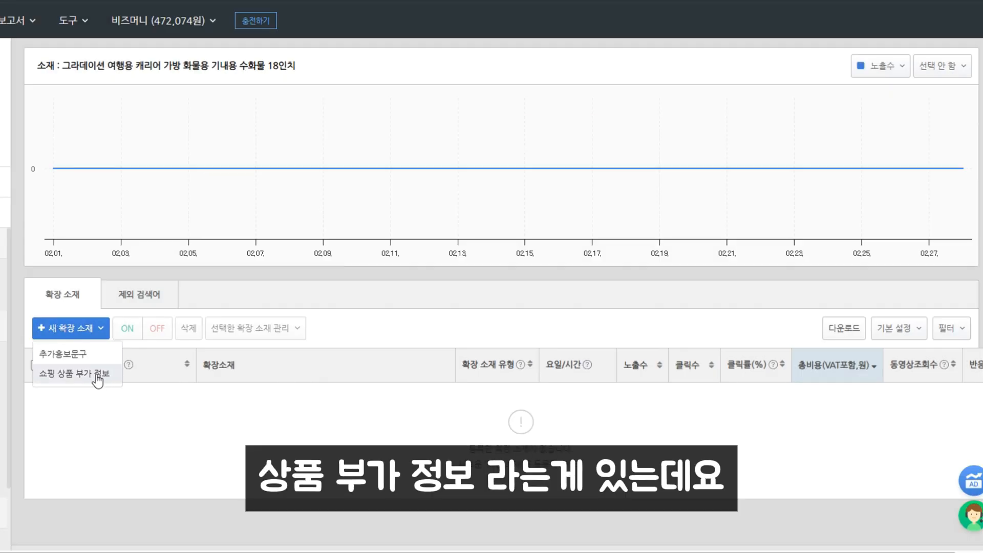
{"action": "left_click", "coordinate": [98, 376]}
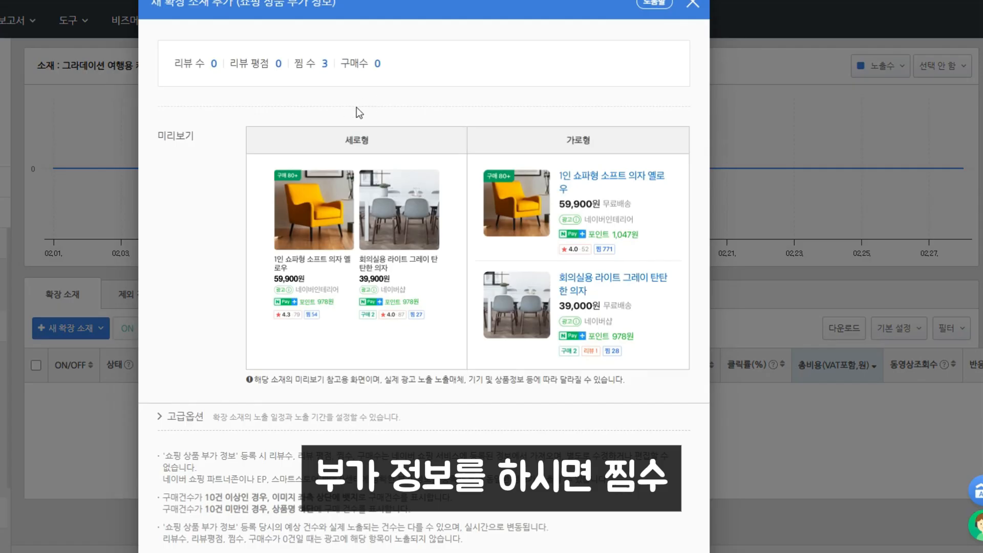
Step: Examine the review, rating, wish and purchase counts and the vertical and horizontal previews, and cancel the extension without saving
{"action": "left_click_drag", "start_coordinate": [328, 66], "coordinate": [175, 66]}
{"action": "left_click_drag", "start_coordinate": [384, 66], "coordinate": [344, 65]}
{"action": "left_click", "coordinate": [456, 73]}
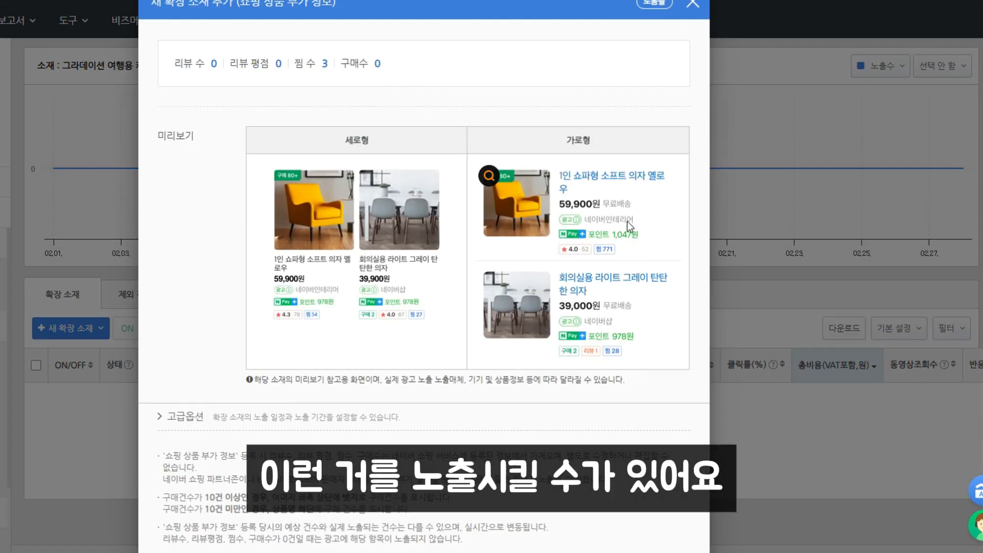
{"action": "scroll", "coordinate": [537, 287], "scroll_direction": "down", "scroll_amount": 2}
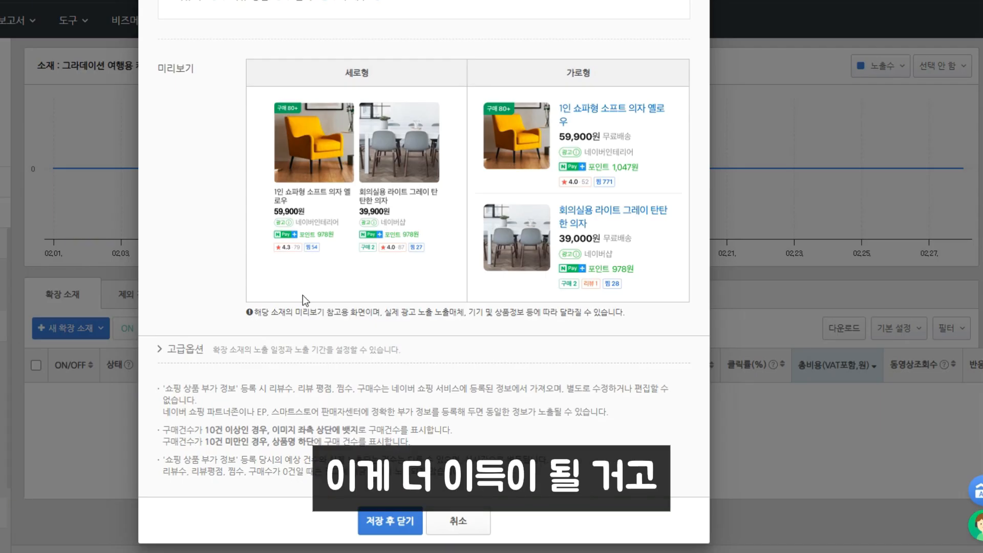
{"action": "scroll", "coordinate": [357, 262], "scroll_direction": "up", "scroll_amount": 1}
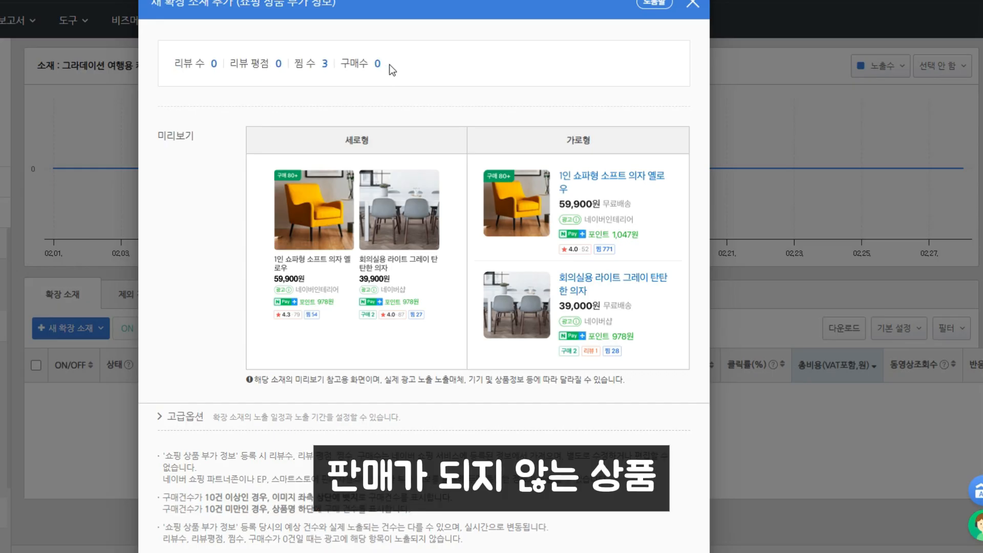
{"action": "left_click_drag", "start_coordinate": [174, 64], "coordinate": [185, 68]}
{"action": "left_click", "coordinate": [393, 91]}
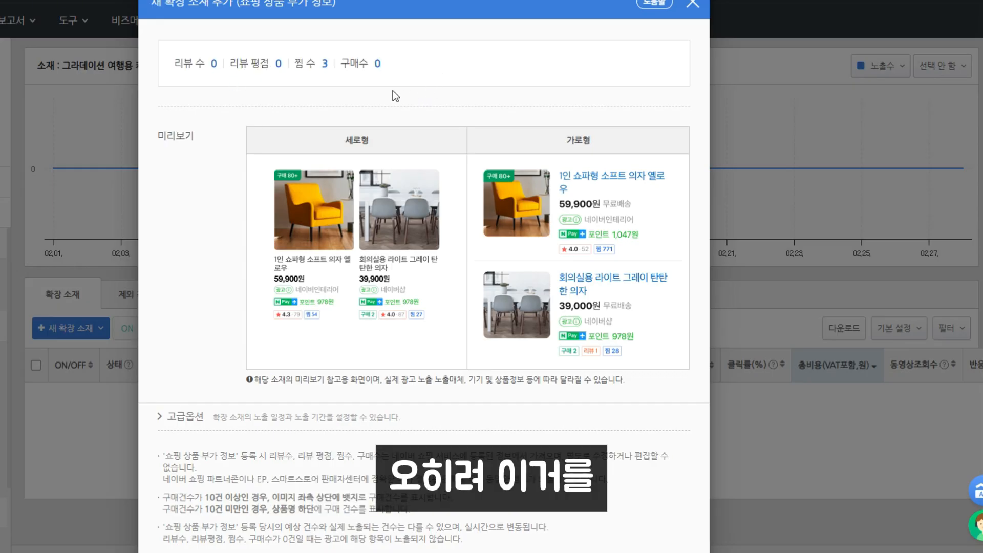
{"action": "scroll", "coordinate": [281, 164], "scroll_direction": "down", "scroll_amount": 2}
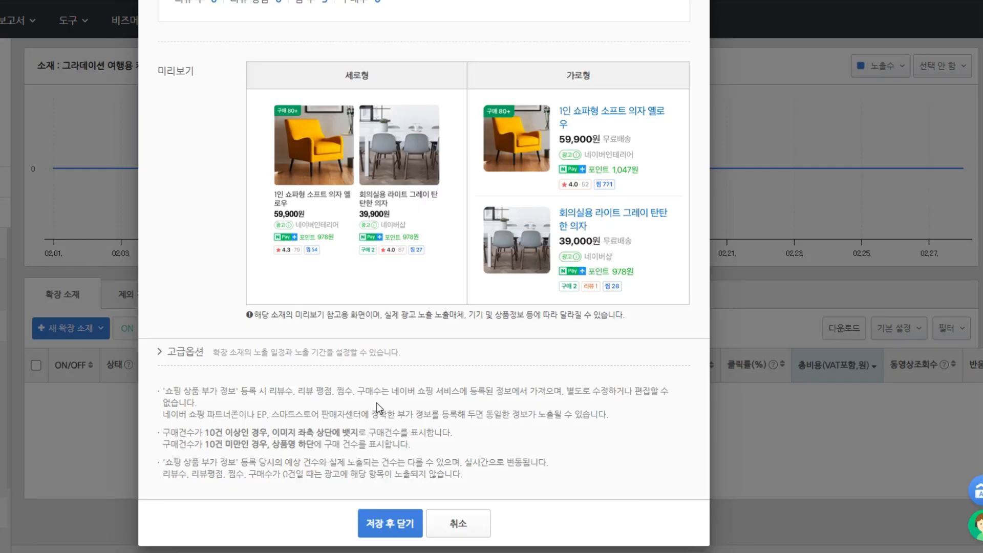
{"action": "left_click", "coordinate": [483, 524]}
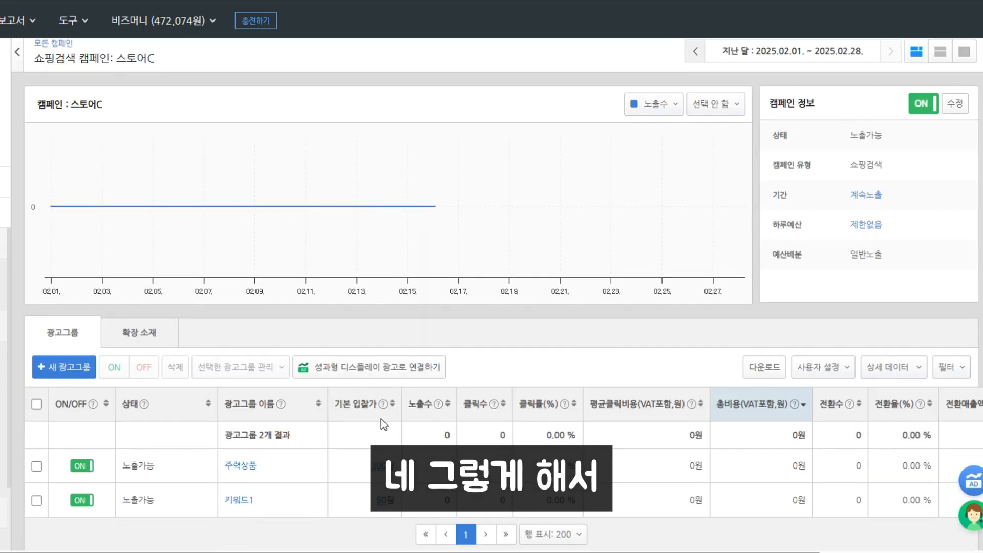
Step: Switch to Coupang's seller site, open its ad center (광고센터) and start a new campaign with the 매출 성장 goal
{"action": "scroll", "coordinate": [381, 419], "scroll_direction": "down", "scroll_amount": 2}
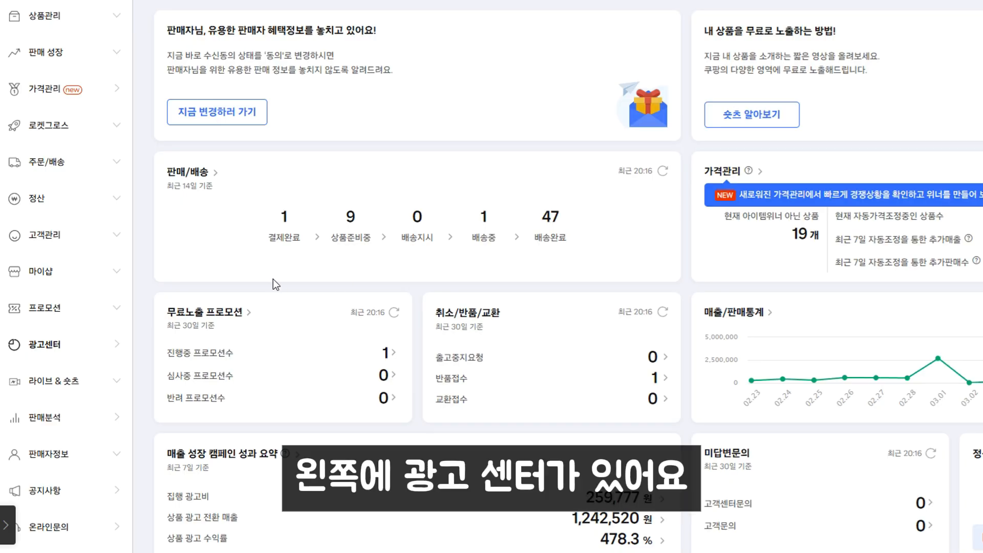
{"action": "left_click", "coordinate": [99, 354]}
{"action": "scroll", "coordinate": [599, 231], "scroll_direction": "down", "scroll_amount": 3}
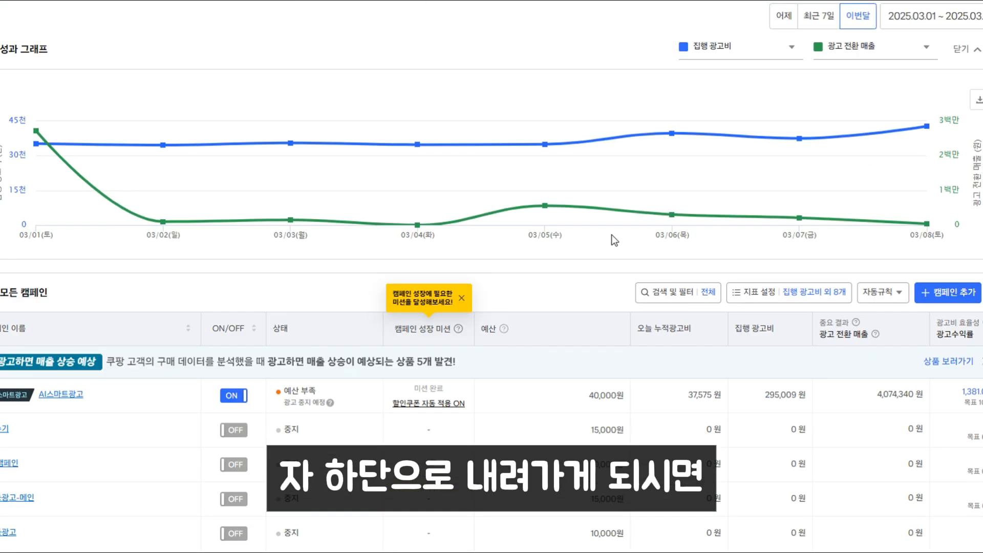
{"action": "scroll", "coordinate": [614, 240], "scroll_direction": "down", "scroll_amount": 2}
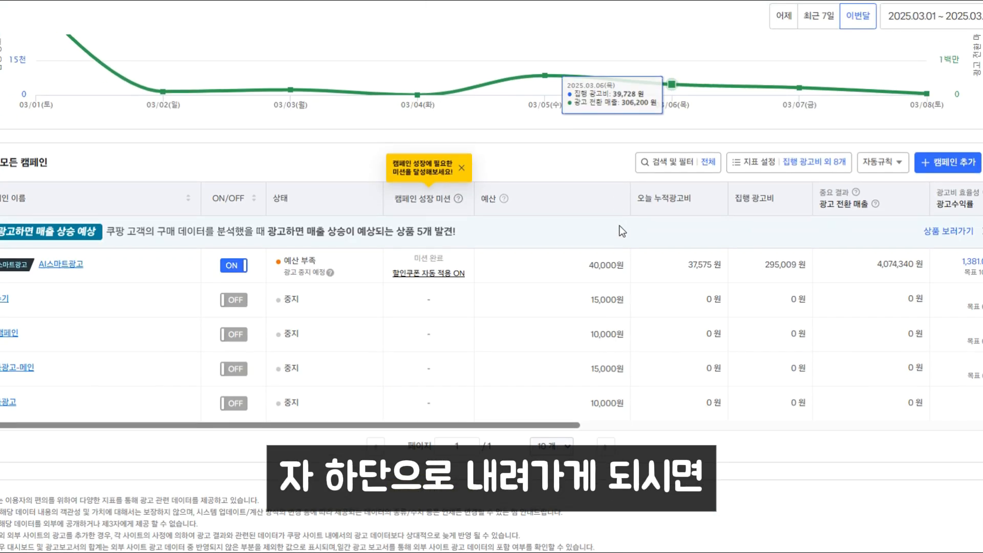
{"action": "left_click", "coordinate": [958, 171]}
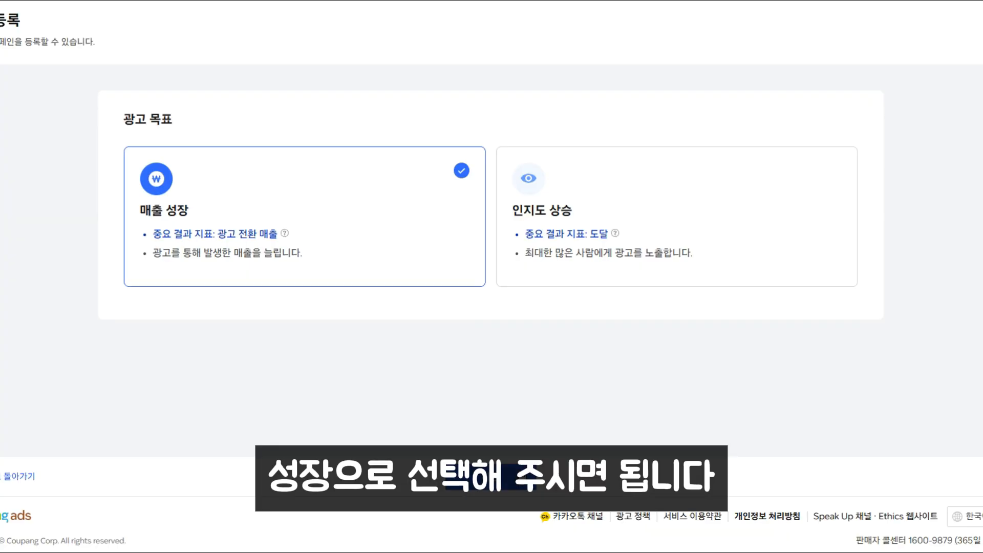
{"action": "left_click", "coordinate": [519, 475]}
Step: Name the new Coupang campaign 스토어A in the basic settings
{"action": "scroll", "coordinate": [411, 321], "scroll_direction": "down", "scroll_amount": 3}
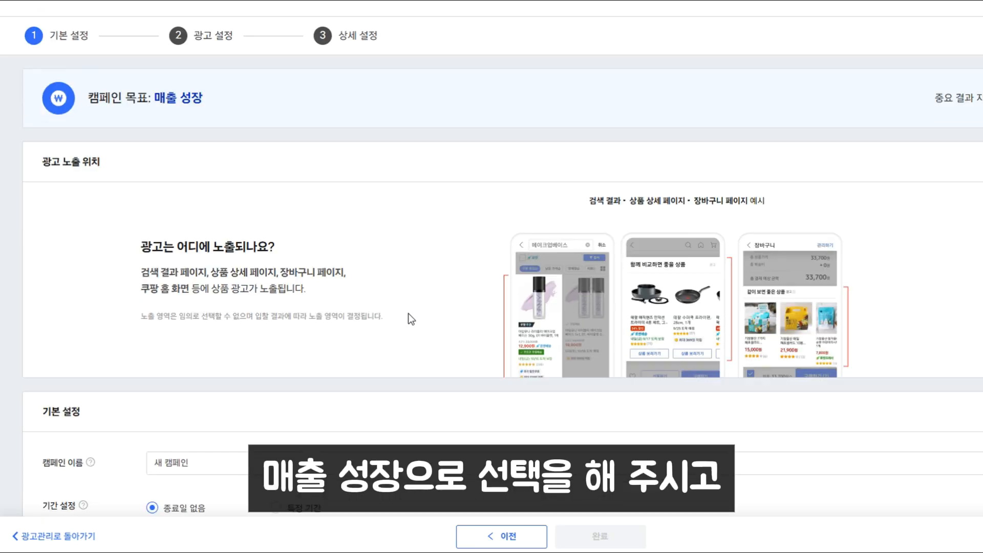
{"action": "scroll", "coordinate": [409, 308], "scroll_direction": "down", "scroll_amount": 3}
{"action": "left_click", "coordinate": [253, 256]}
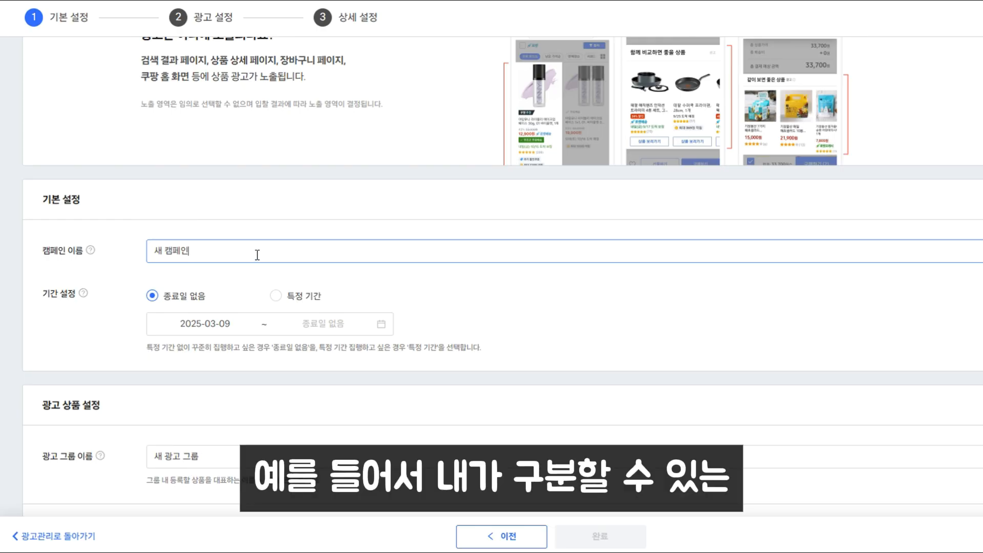
{"action": "triple_click", "coordinate": [256, 256]}
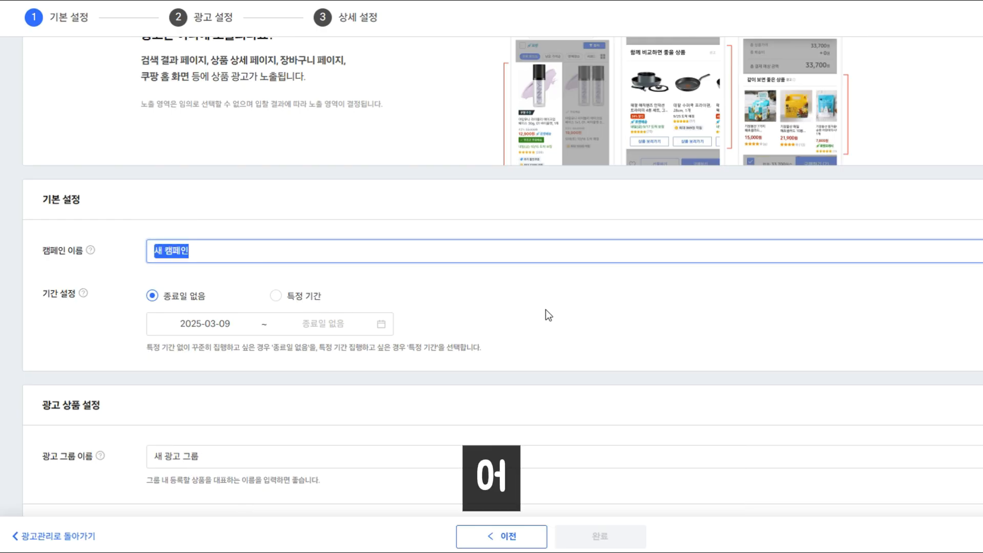
{"action": "type", "text": "스토어A"}
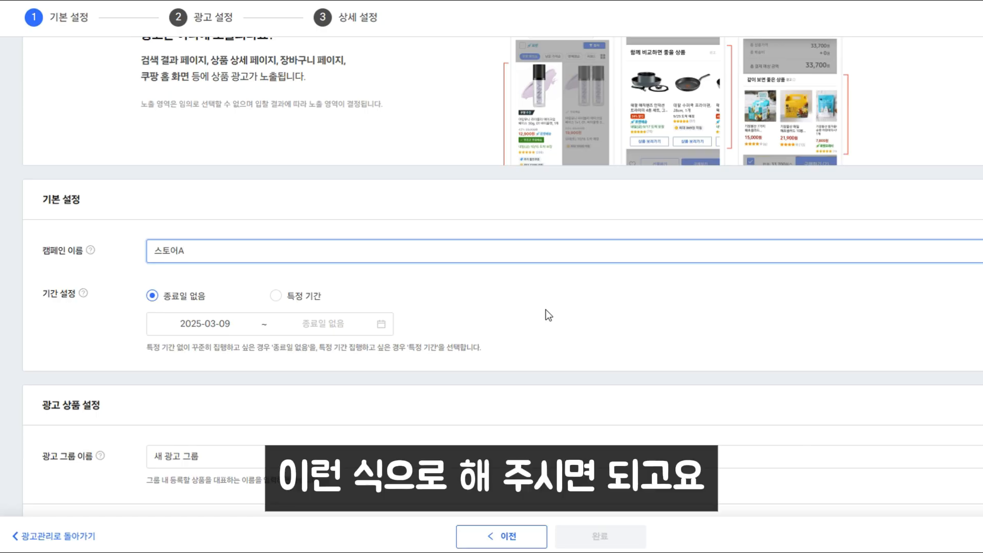
{"action": "left_click", "coordinate": [546, 310]}
Step: Name the campaign's ad group 주력상품
{"action": "scroll", "coordinate": [546, 312], "scroll_direction": "down", "scroll_amount": 3}
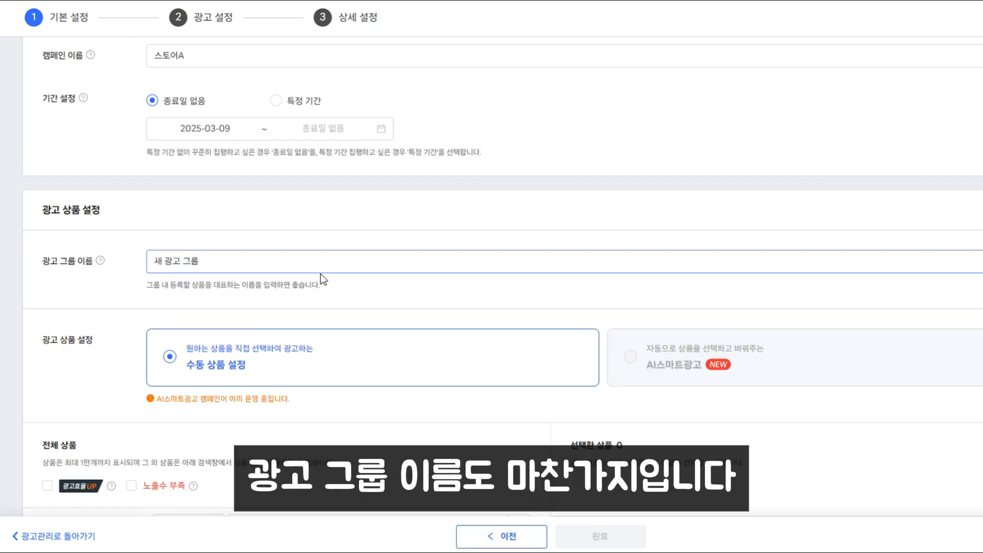
{"action": "triple_click", "coordinate": [265, 261]}
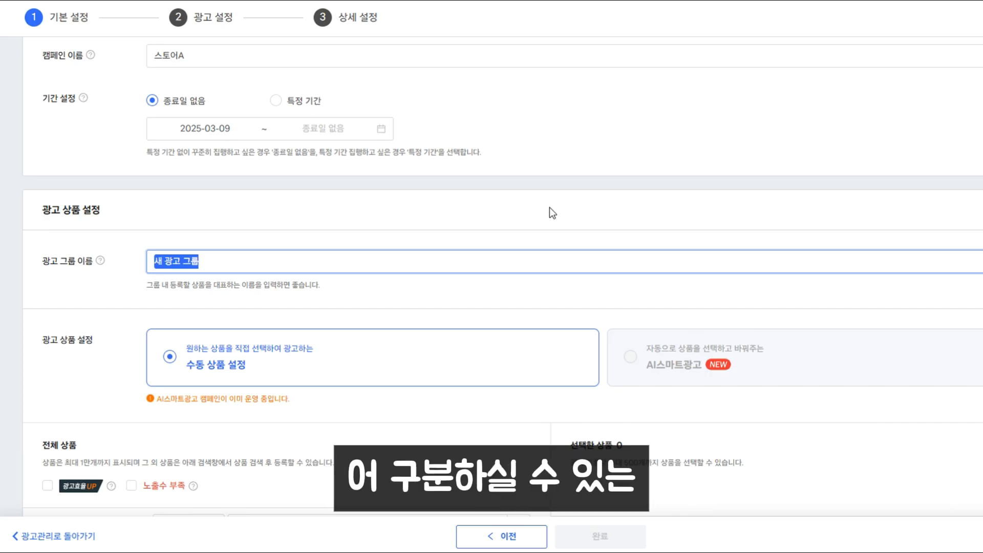
{"action": "type", "text": "WNFU"}
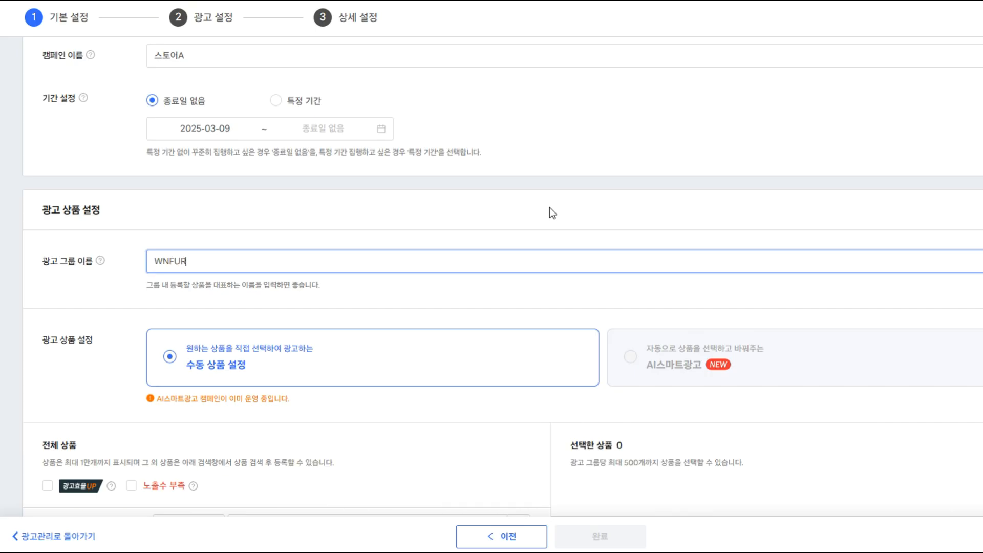
{"action": "key", "text": "ctrl+a"}
{"action": "type", "text": "줄"}
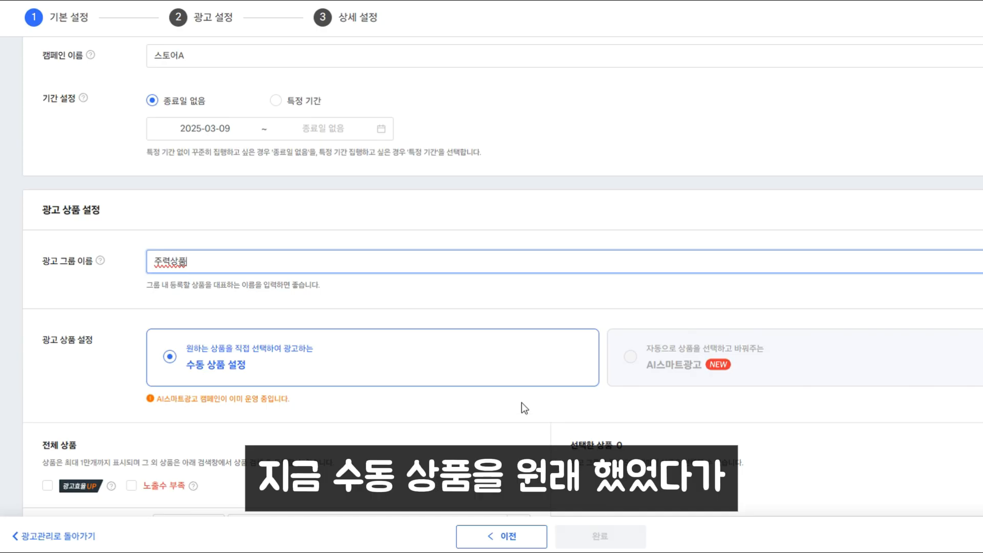
Step: Add all options of the first visible product in the full product list to the ad group and confirm the selection
{"action": "mouse_move", "coordinate": [755, 362]}
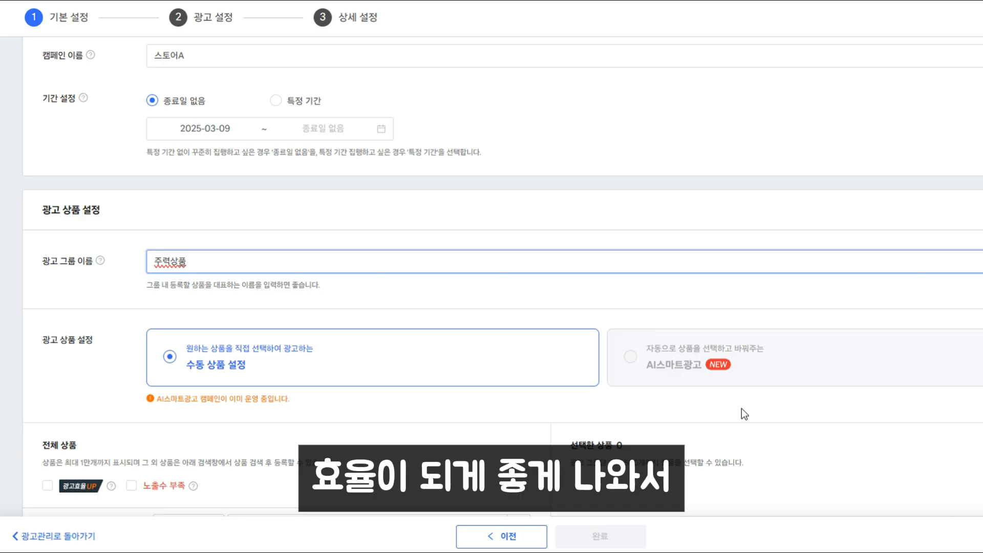
{"action": "mouse_move", "coordinate": [732, 377]}
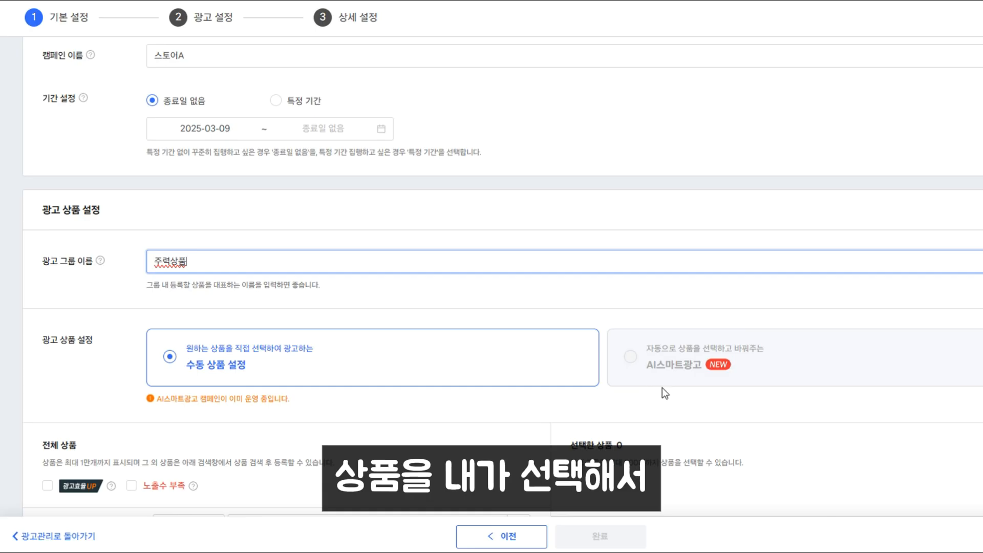
{"action": "scroll", "coordinate": [662, 389], "scroll_direction": "down", "scroll_amount": 7}
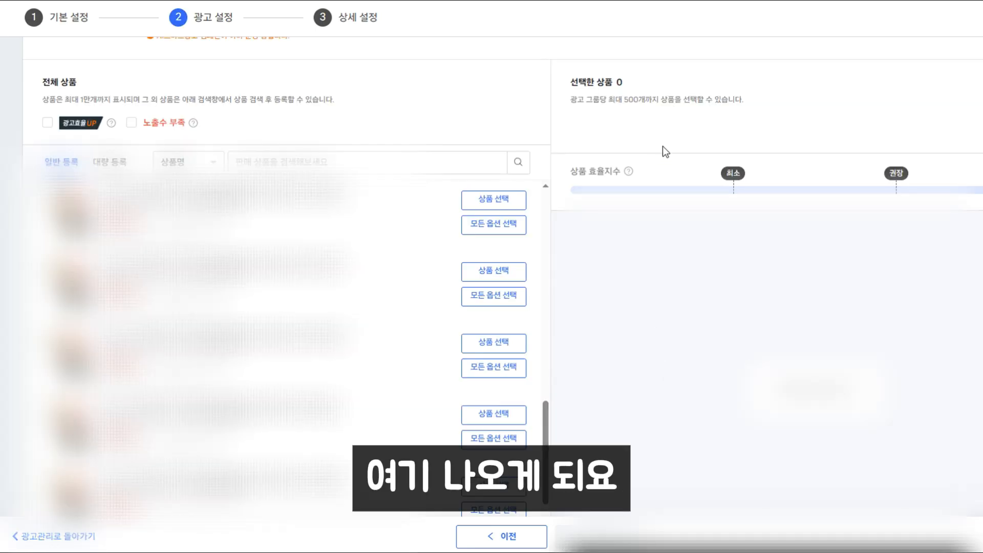
{"action": "left_click", "coordinate": [505, 233]}
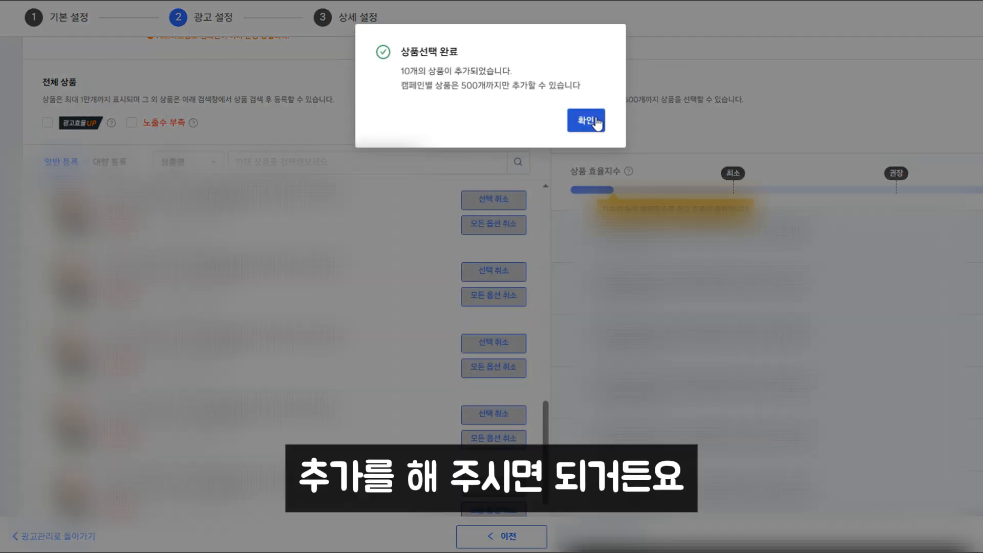
{"action": "left_click", "coordinate": [586, 121]}
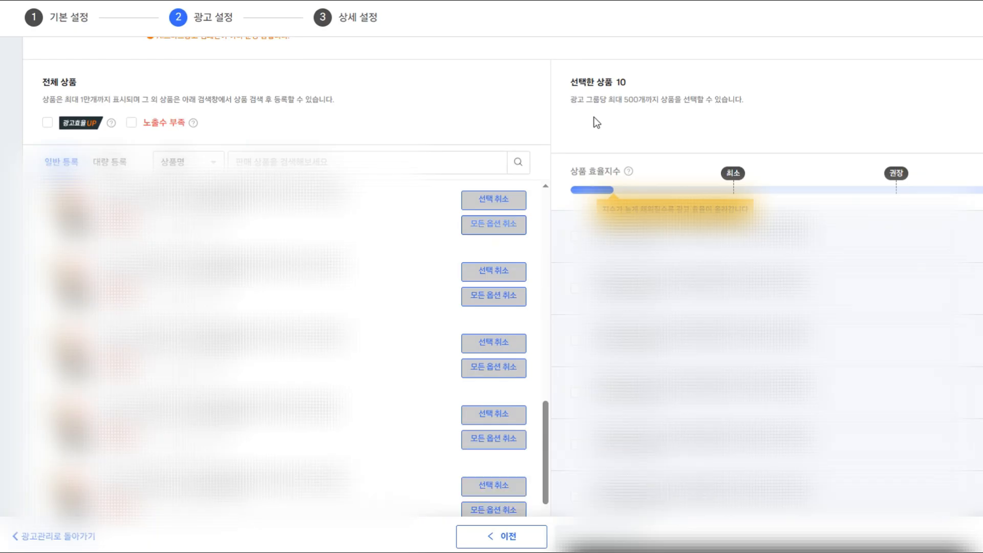
Step: Try the 매출스타트 goal for automatic operation (자동운영) and switch back to 매출최적화
{"action": "scroll", "coordinate": [634, 322], "scroll_direction": "down", "scroll_amount": 10}
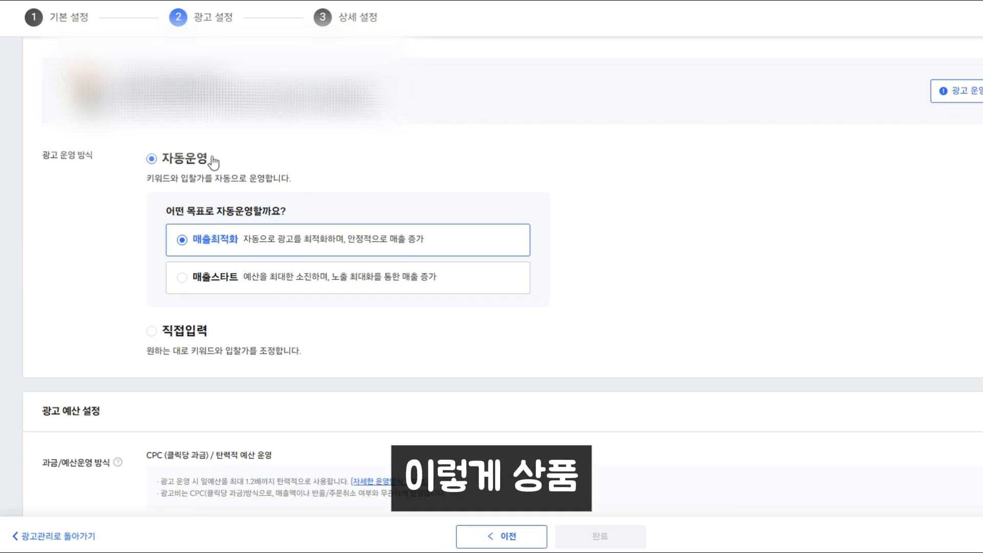
{"action": "left_click", "coordinate": [347, 275]}
{"action": "left_click", "coordinate": [399, 250]}
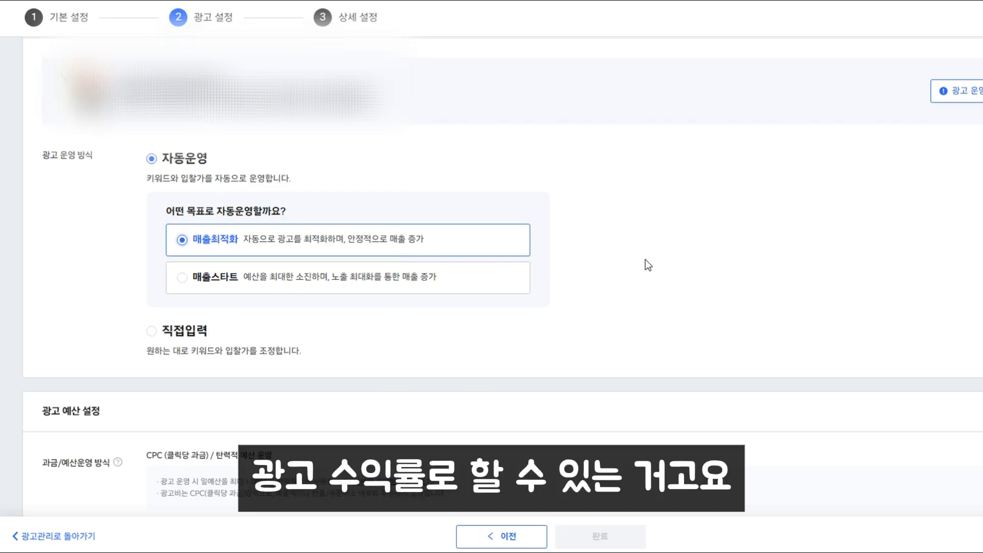
{"action": "left_click", "coordinate": [442, 281]}
{"action": "left_click", "coordinate": [428, 252]}
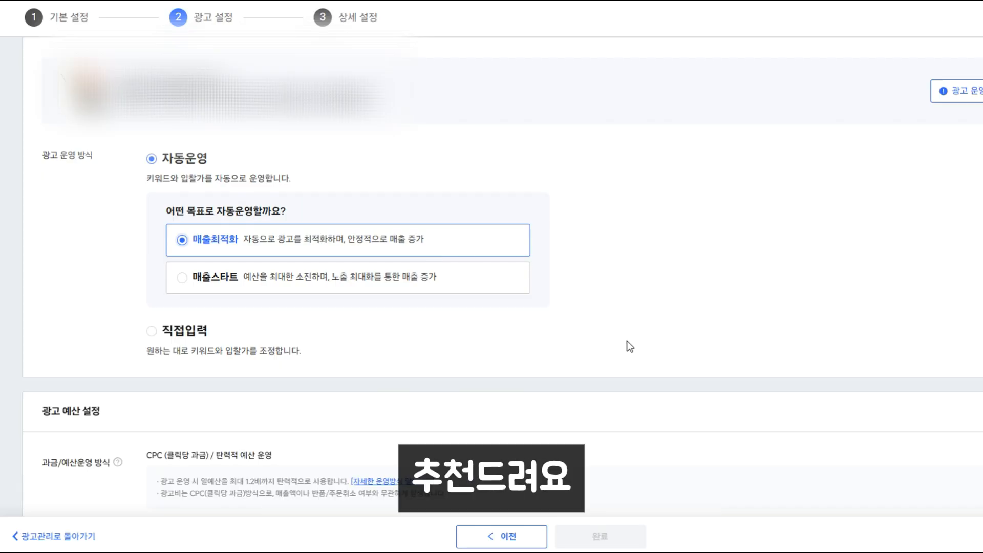
Step: Set the campaign's daily budget (일예산) to 10,000 won
{"action": "scroll", "coordinate": [631, 334], "scroll_direction": "down", "scroll_amount": 5}
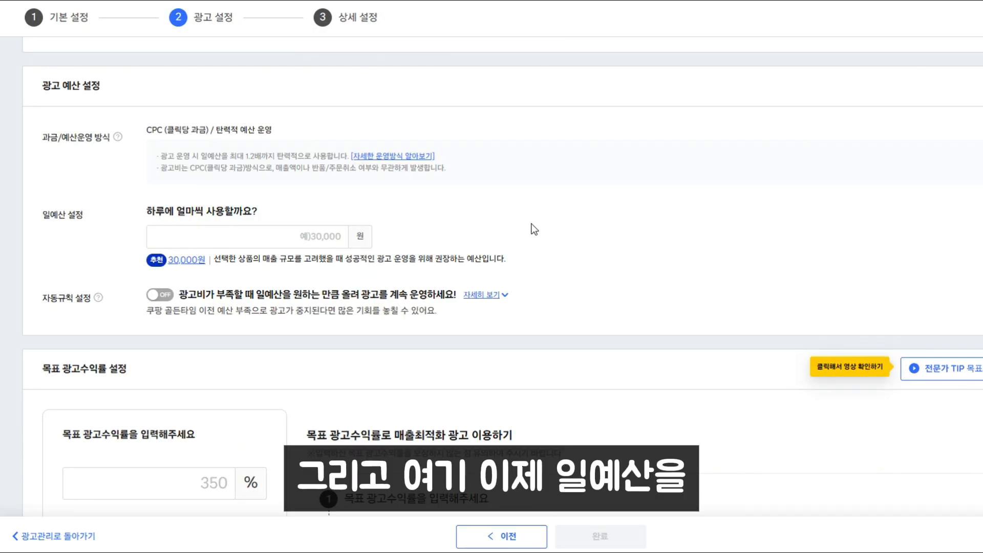
{"action": "left_click", "coordinate": [319, 236]}
{"action": "type", "text": "10,000"}
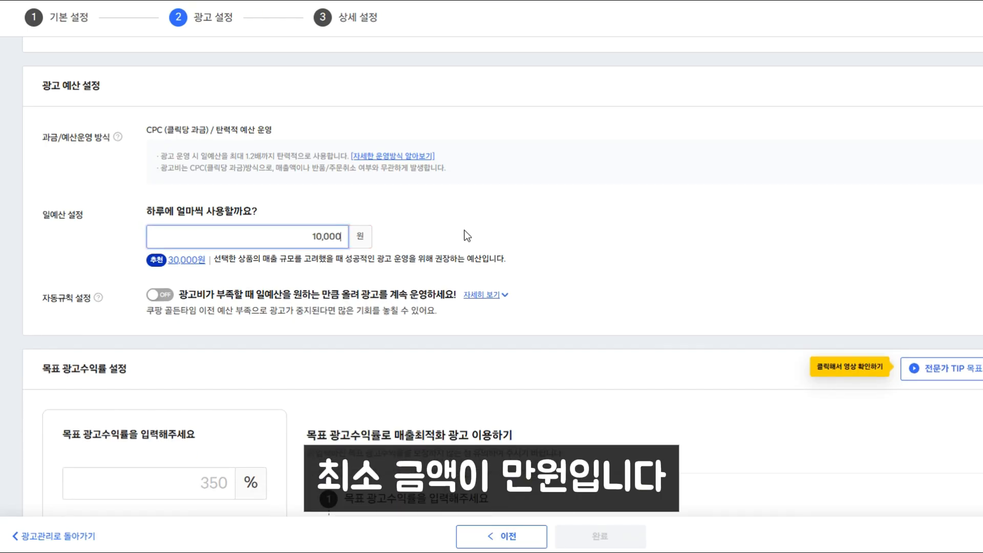
{"action": "left_click", "coordinate": [469, 232]}
Step: Try a daily budget of 5,000 won and set it back to 10,000 won
{"action": "left_click_drag", "start_coordinate": [311, 238], "coordinate": [337, 238]}
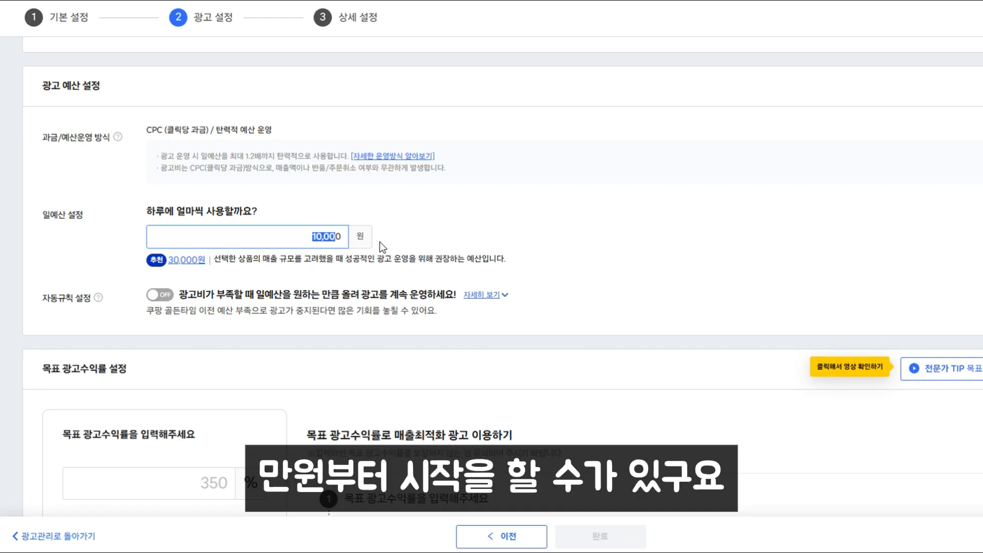
{"action": "type", "text": "500"}
{"action": "left_click", "coordinate": [422, 242]}
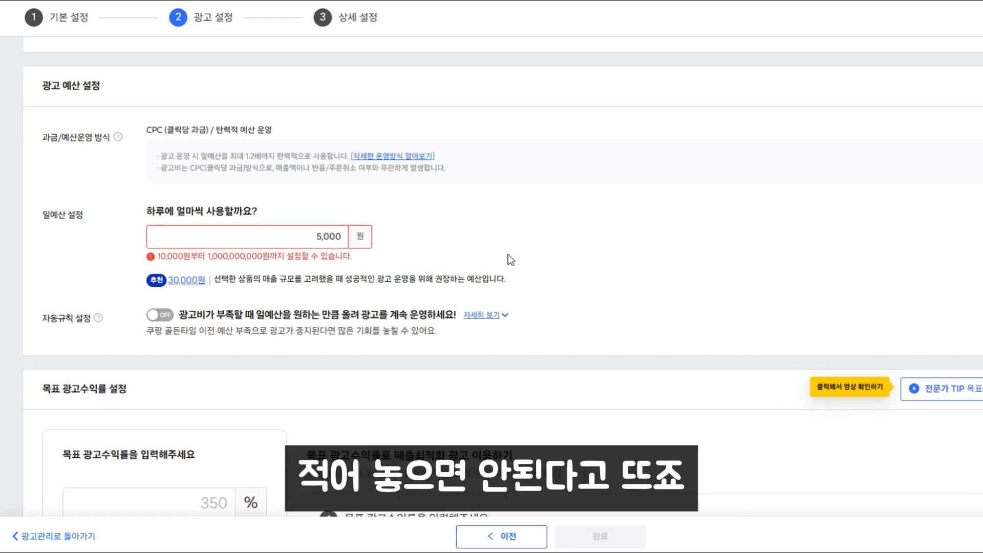
{"action": "left_click_drag", "start_coordinate": [276, 234], "coordinate": [472, 248]}
{"action": "type", "text": "10000"}
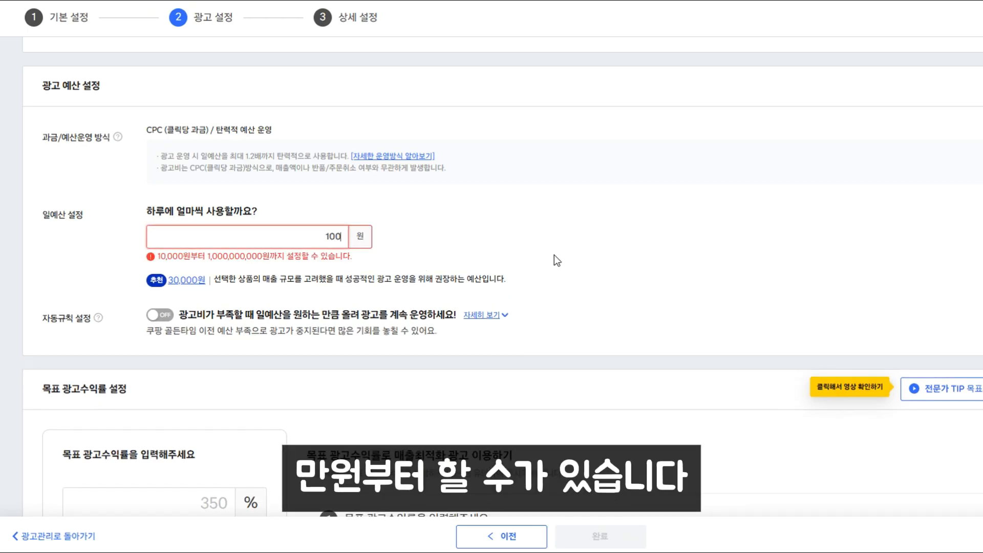
Step: Commit the 10,000 won daily budget and expand the details of the automatic budget rule (자동규칙 설정)
{"action": "left_click", "coordinate": [554, 255]}
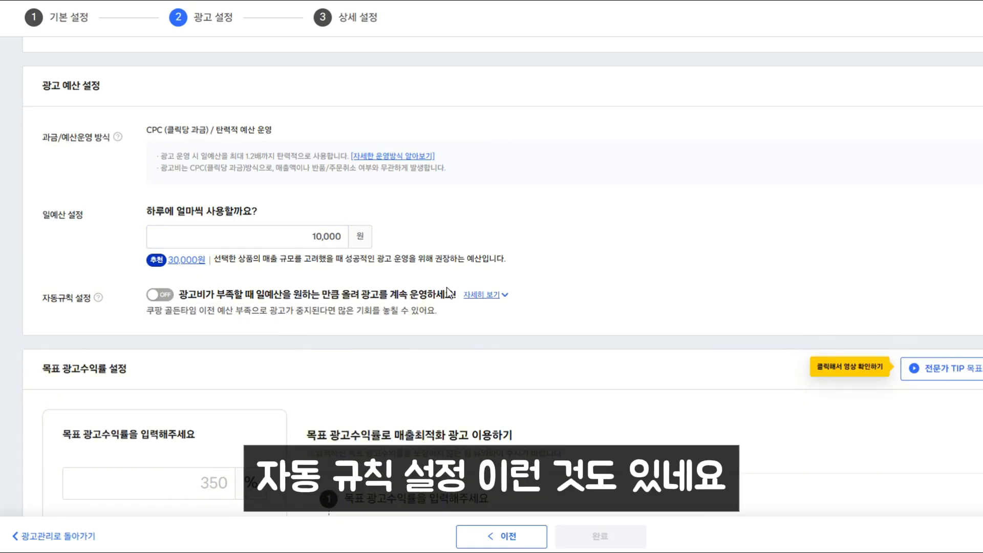
{"action": "left_click", "coordinate": [481, 295]}
{"action": "scroll", "coordinate": [615, 294], "scroll_direction": "down", "scroll_amount": 2}
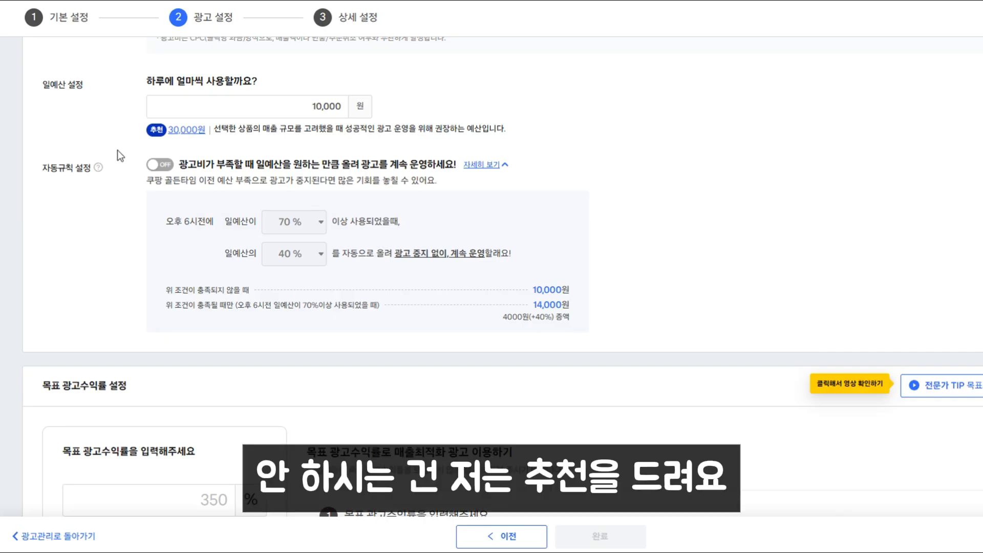
Step: Try a target ad return (목표 광고수익률) of 350%, followed by 200%
{"action": "scroll", "coordinate": [458, 291], "scroll_direction": "down", "scroll_amount": 5}
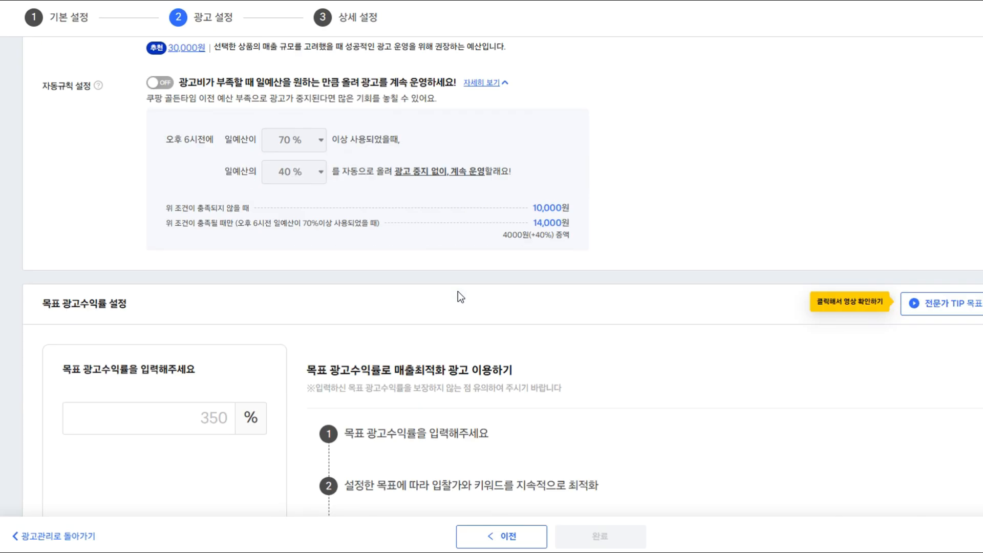
{"action": "left_click", "coordinate": [222, 247]}
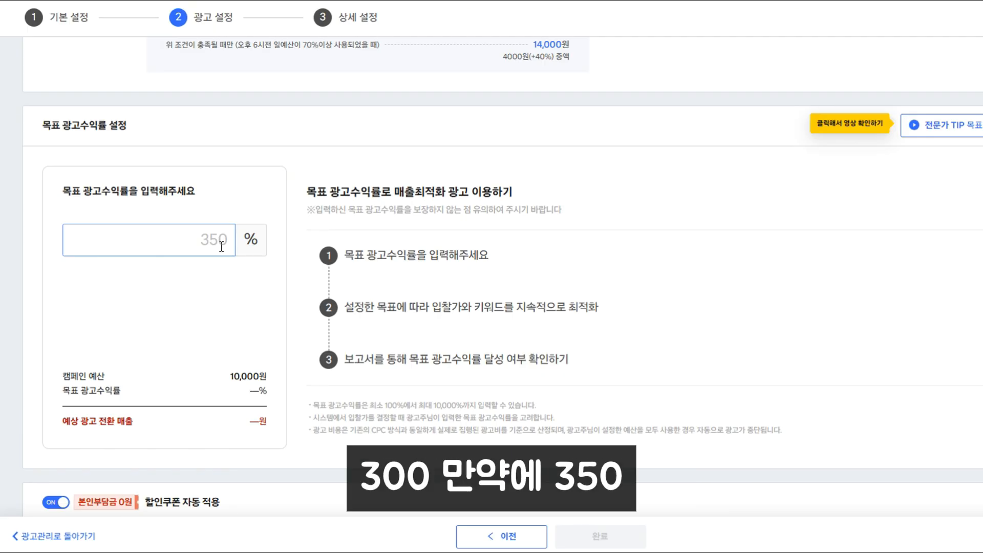
{"action": "type", "text": "350"}
{"action": "left_click", "coordinate": [576, 251]}
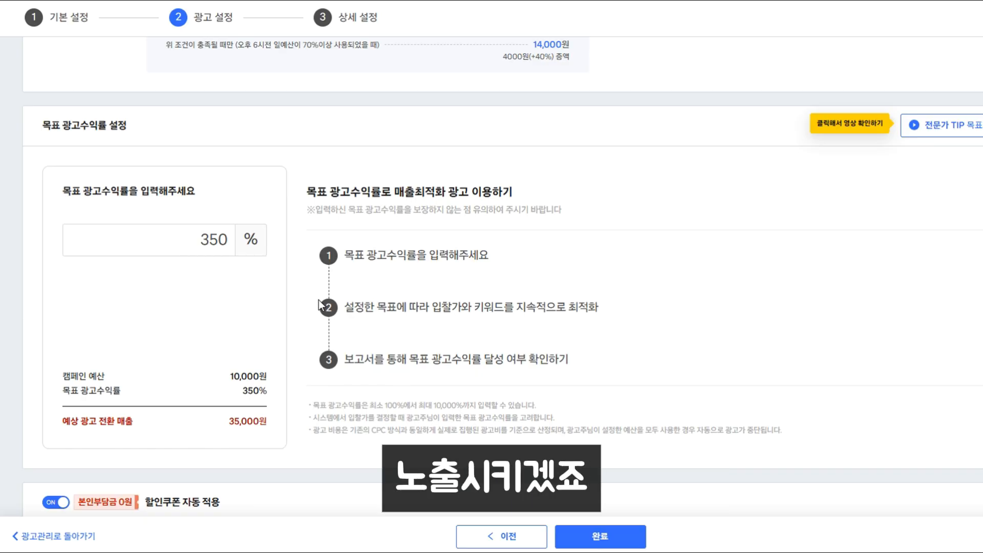
{"action": "double_click", "coordinate": [215, 239]}
{"action": "type", "text": "200"}
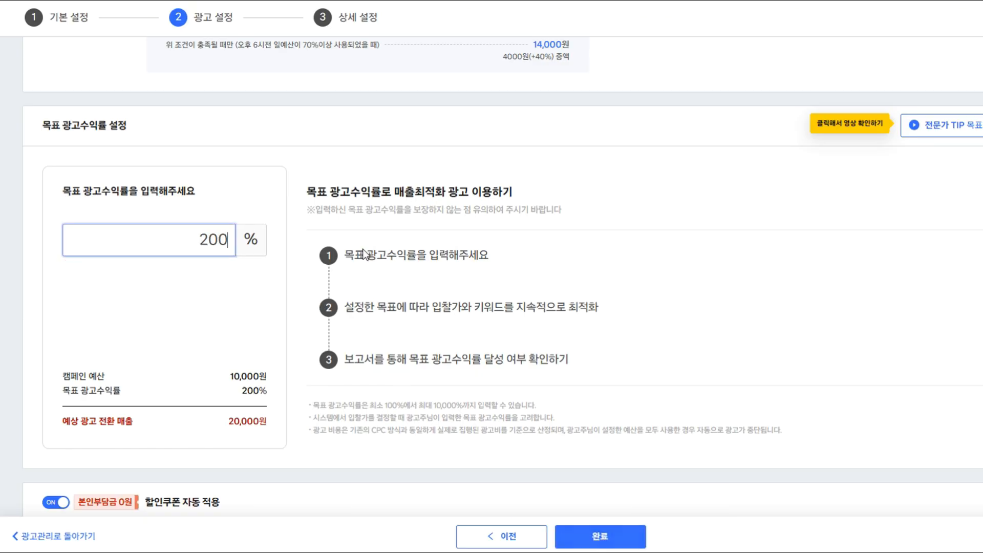
Step: Set the campaign's target ad return (목표 광고수익률) to 1,000% and check the expected ad conversion sales
{"action": "key", "text": "BackSpace"}
{"action": "key", "text": "BackSpace"}
{"action": "key", "text": "BackSpace"}
{"action": "type", "text": "1000"}
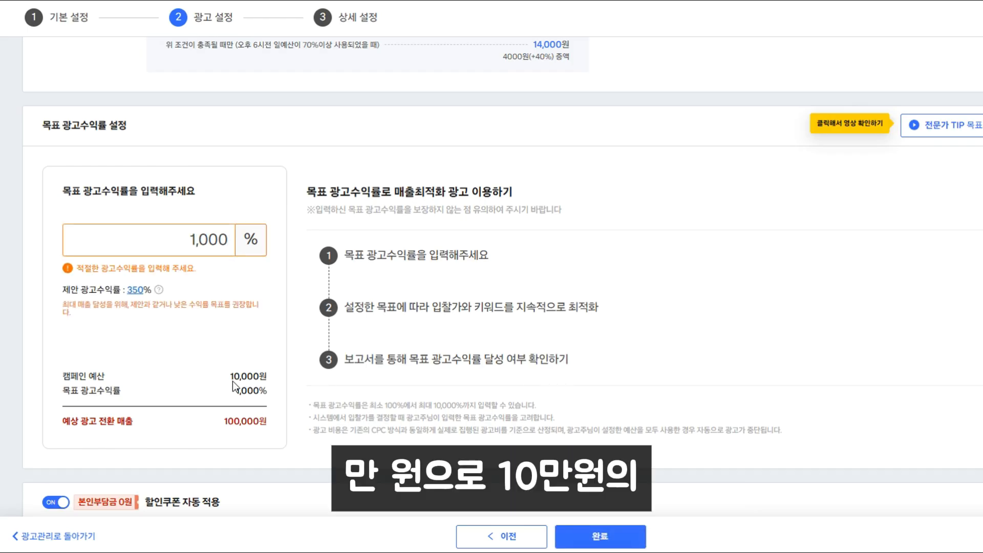
{"action": "left_click_drag", "start_coordinate": [220, 420], "coordinate": [294, 420]}
{"action": "left_click", "coordinate": [350, 396]}
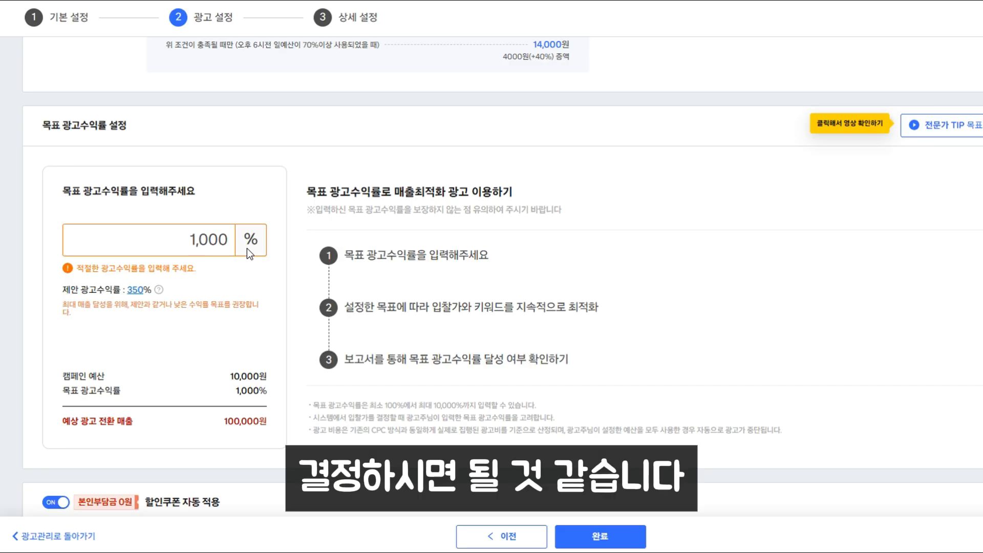
Step: Review the automatic discount coupon section (할인쿠폰 자동 적용) and expand 리타겟팅 under the detailed settings
{"action": "scroll", "coordinate": [152, 267], "scroll_direction": "down", "scroll_amount": 5}
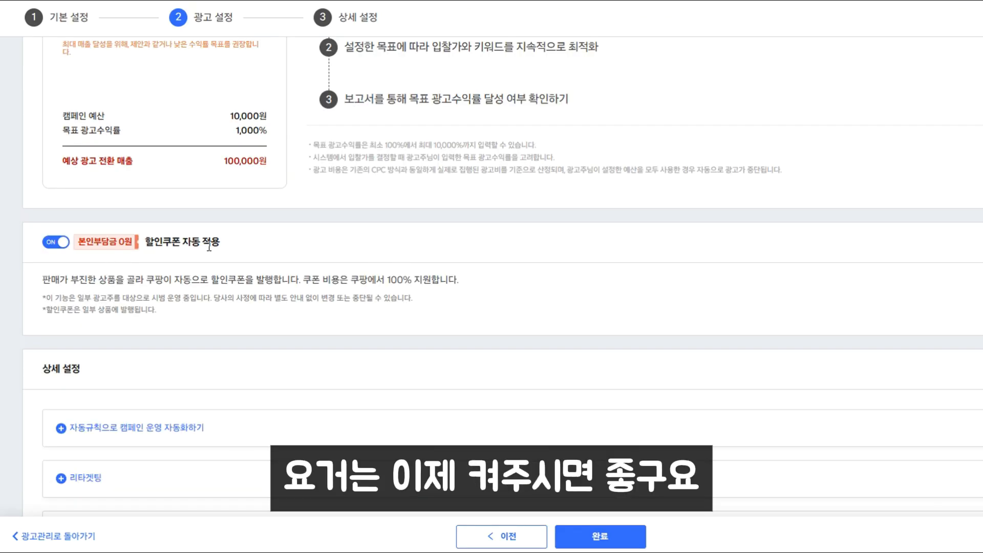
{"action": "left_click_drag", "start_coordinate": [145, 242], "coordinate": [239, 239]}
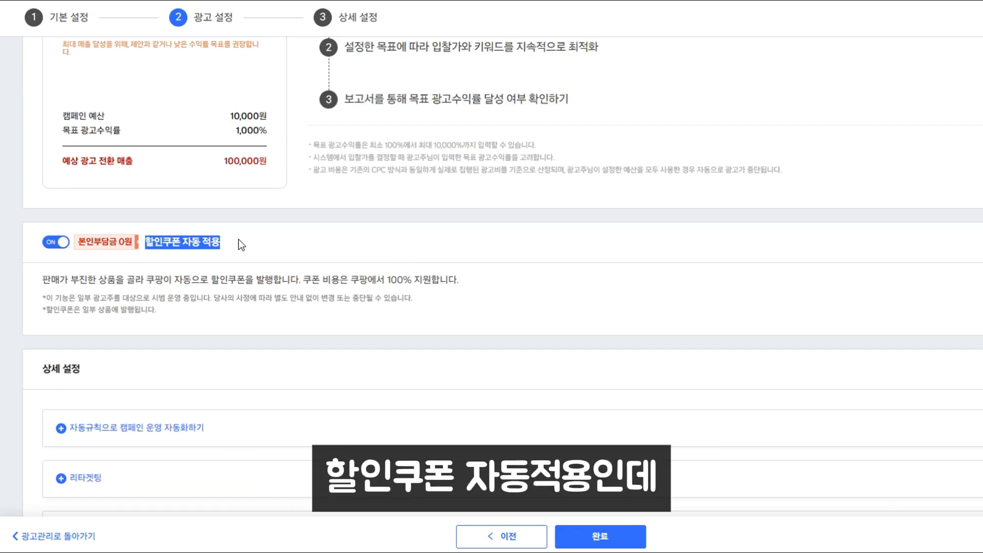
{"action": "left_click", "coordinate": [288, 242]}
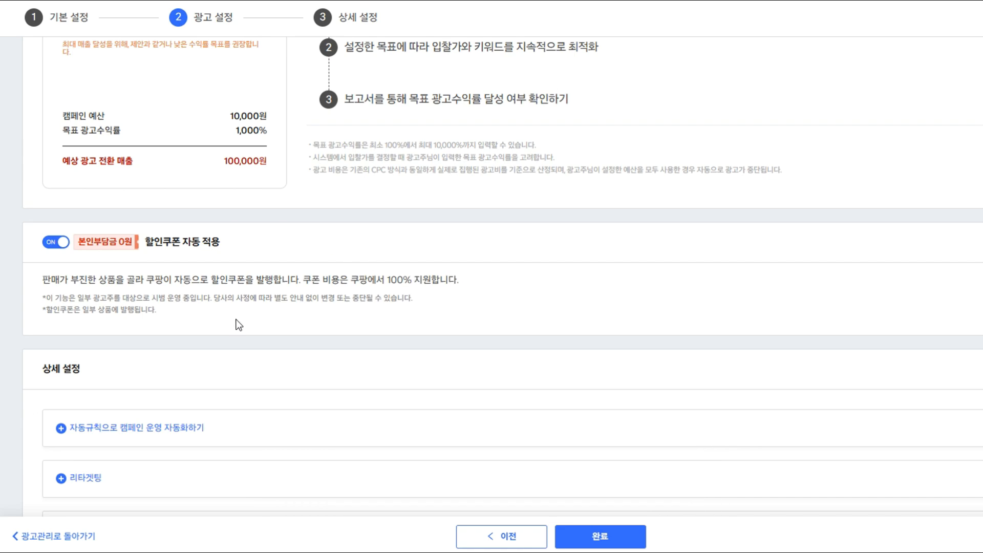
{"action": "scroll", "coordinate": [307, 278], "scroll_direction": "down", "scroll_amount": 3}
{"action": "left_click", "coordinate": [151, 349]}
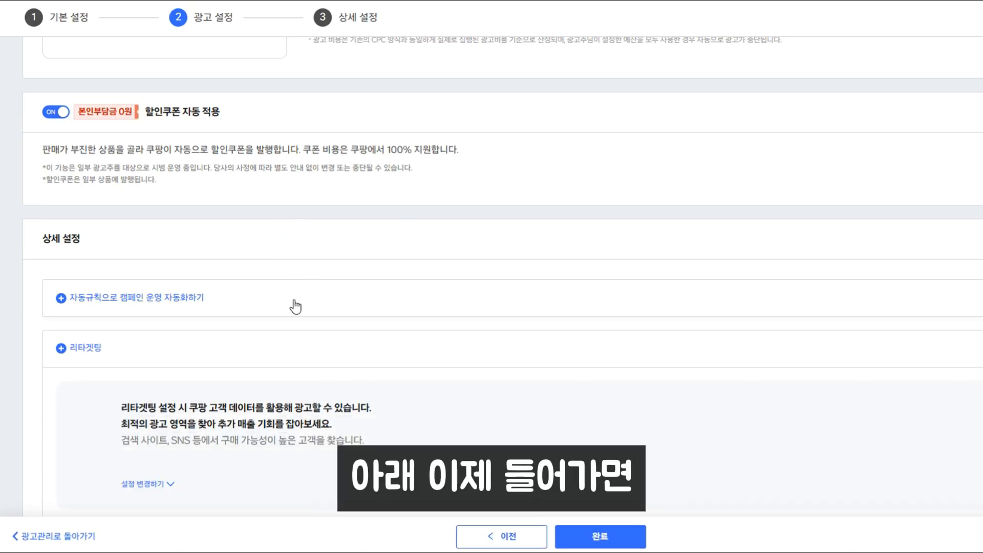
Step: Examine the campaign automation rules (자동규칙으로 캠페인 운영 자동화하기) and leave them without applying changes
{"action": "left_click", "coordinate": [292, 302]}
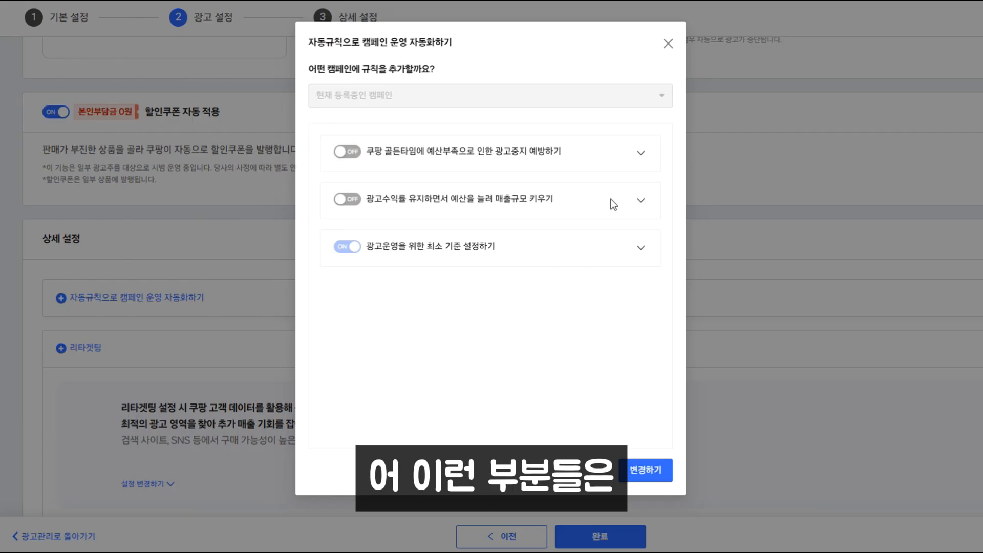
{"action": "left_click", "coordinate": [646, 163]}
{"action": "scroll", "coordinate": [623, 277], "scroll_direction": "down", "scroll_amount": 3}
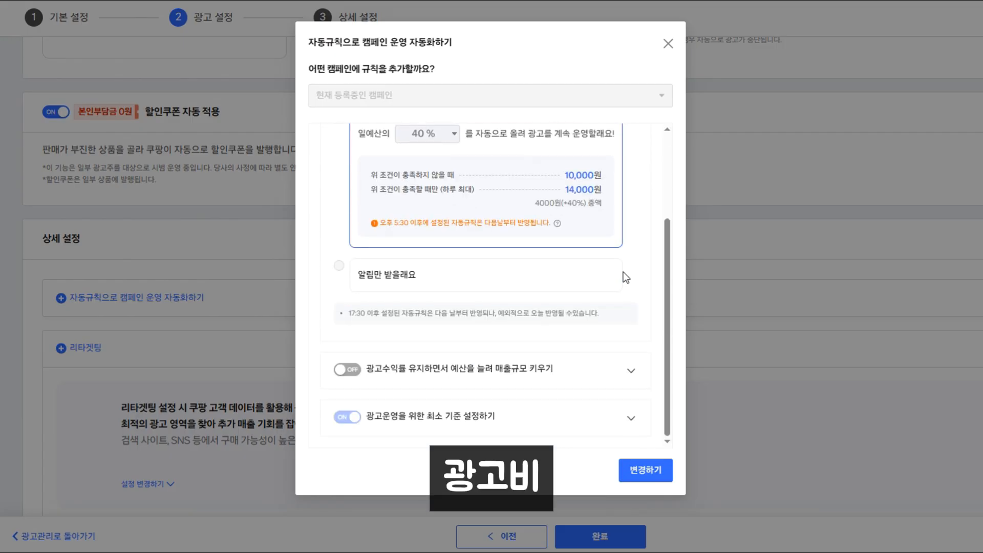
{"action": "left_click", "coordinate": [630, 369]}
{"action": "scroll", "coordinate": [636, 379], "scroll_direction": "down", "scroll_amount": 5}
{"action": "scroll", "coordinate": [514, 256], "scroll_direction": "up", "scroll_amount": 6}
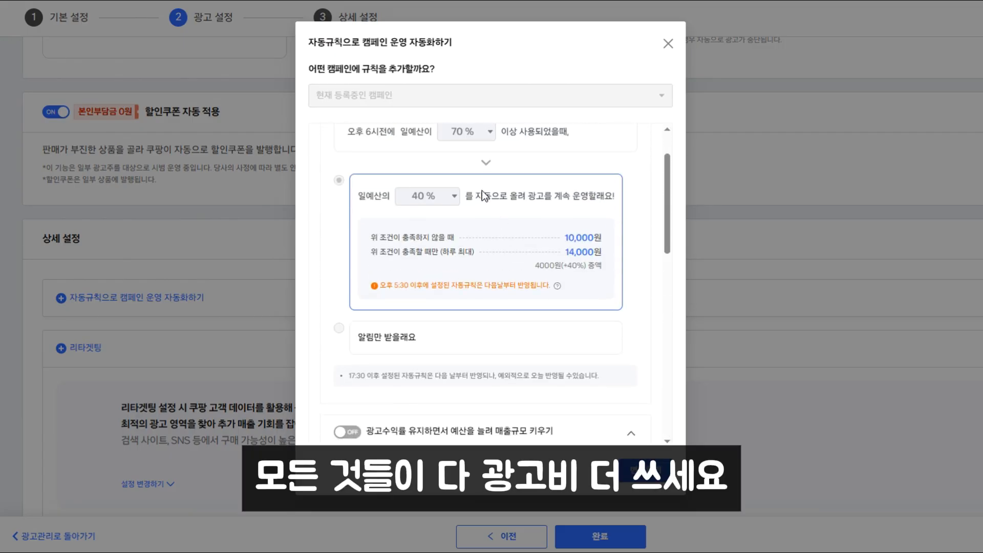
{"action": "scroll", "coordinate": [559, 231], "scroll_direction": "up", "scroll_amount": 1}
{"action": "scroll", "coordinate": [571, 272], "scroll_direction": "down", "scroll_amount": 8}
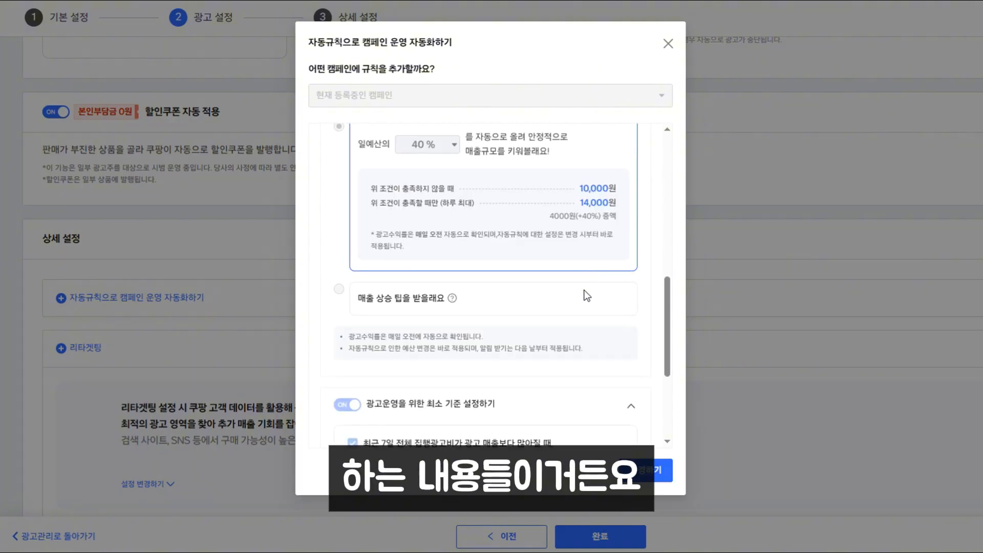
{"action": "left_click", "coordinate": [669, 43]}
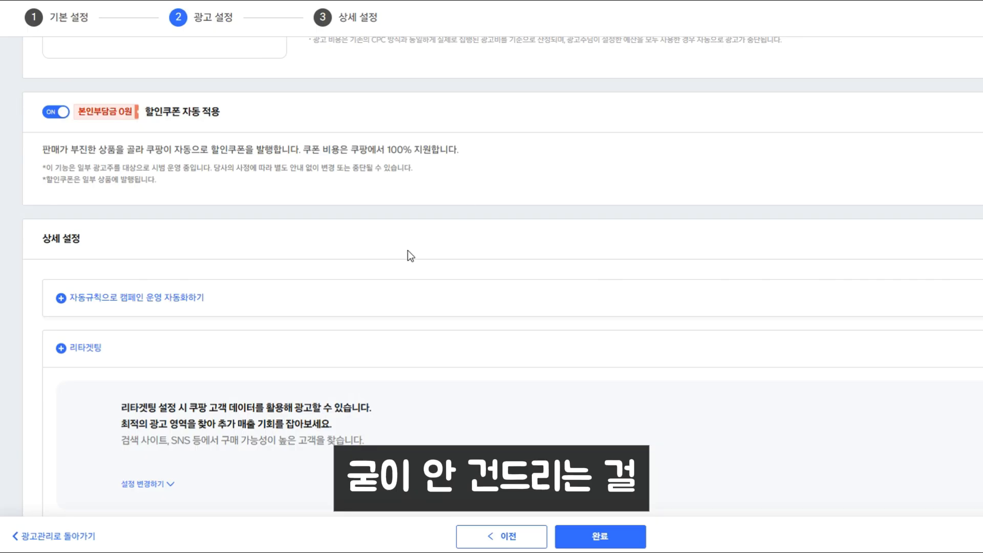
Step: Expand the retargeting configuration (설정 변경하기) and review its description and on/off setting
{"action": "scroll", "coordinate": [439, 259], "scroll_direction": "down", "scroll_amount": 3}
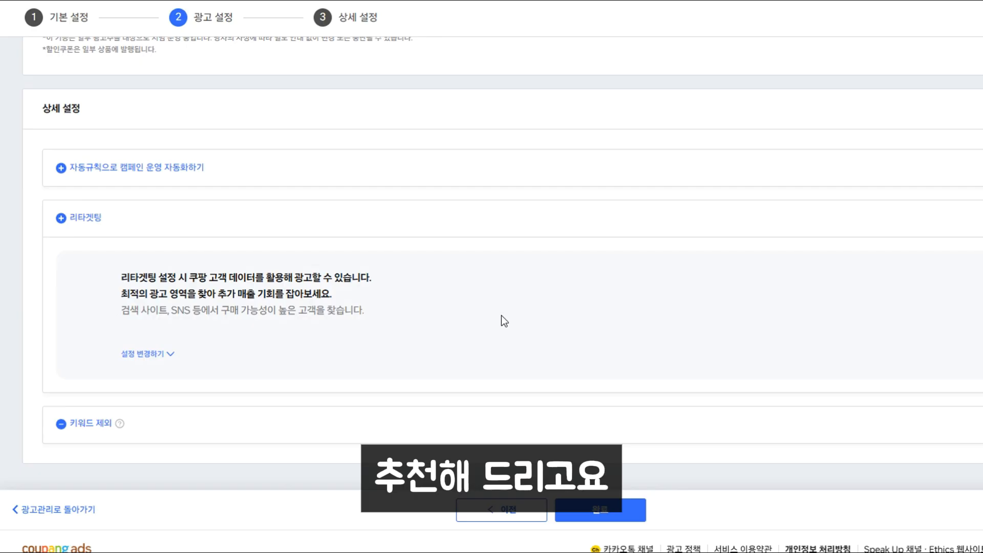
{"action": "left_click", "coordinate": [165, 355]}
{"action": "scroll", "coordinate": [362, 331], "scroll_direction": "down", "scroll_amount": 2}
{"action": "scroll", "coordinate": [369, 335], "scroll_direction": "down", "scroll_amount": 4}
{"action": "scroll", "coordinate": [347, 376], "scroll_direction": "up", "scroll_amount": 3}
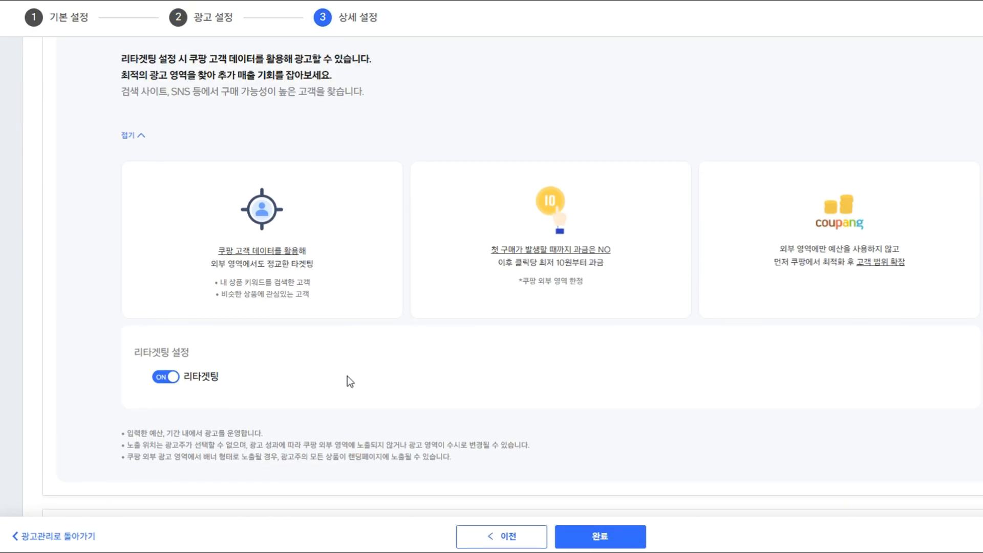
{"action": "scroll", "coordinate": [312, 391], "scroll_direction": "down", "scroll_amount": 1}
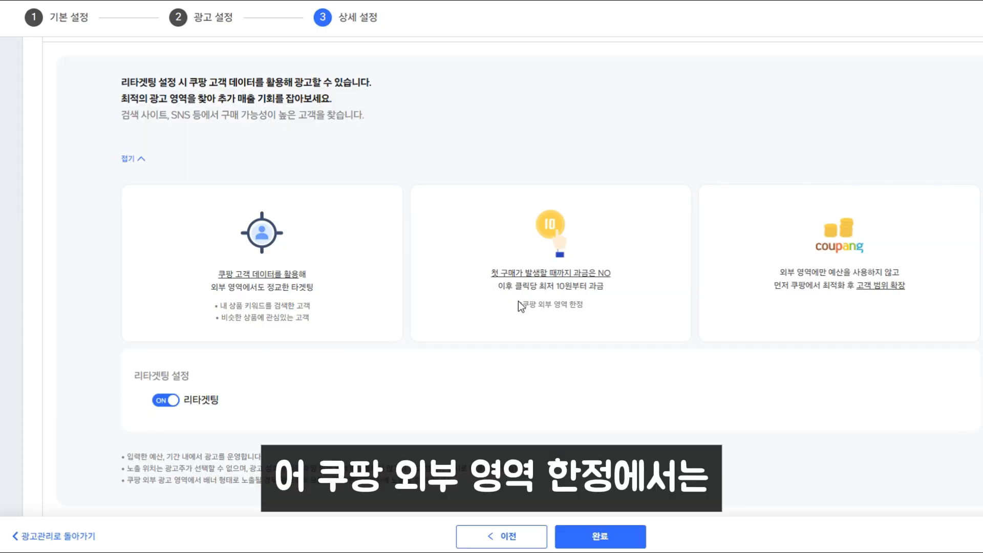
Step: Examine the retargeting charging terms for ad areas outside Coupang (쿠팡 외부 영역 한정)
{"action": "left_click_drag", "start_coordinate": [518, 304], "coordinate": [584, 303]}
{"action": "left_click_drag", "start_coordinate": [491, 273], "coordinate": [595, 305]}
{"action": "left_click", "coordinate": [656, 243]}
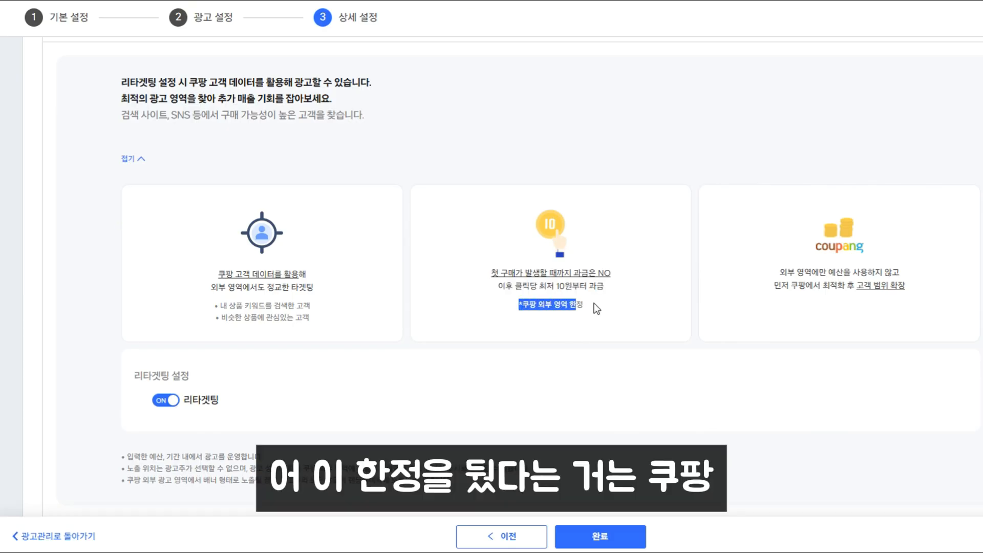
{"action": "left_click", "coordinate": [596, 312]}
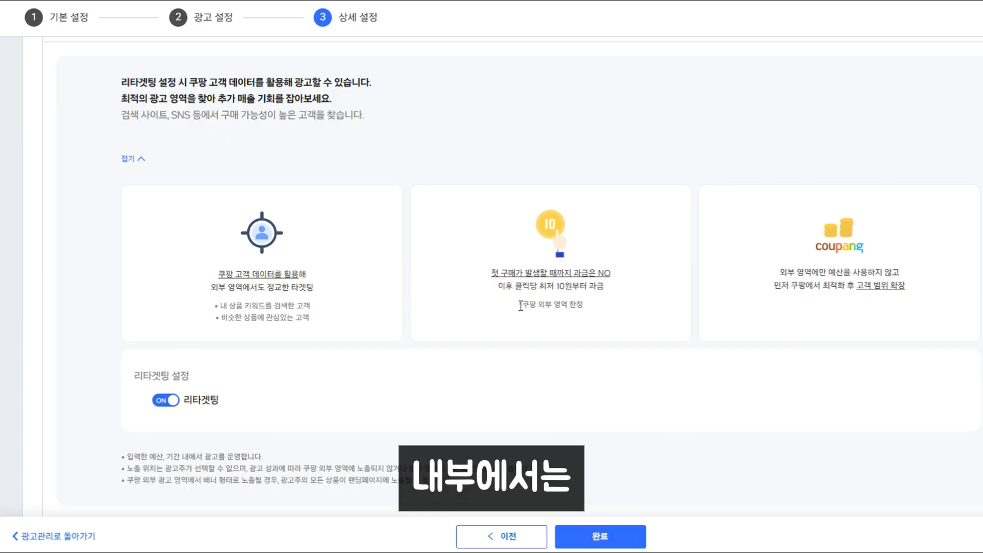
{"action": "left_click_drag", "start_coordinate": [518, 306], "coordinate": [498, 287]}
{"action": "left_click", "coordinate": [610, 307]}
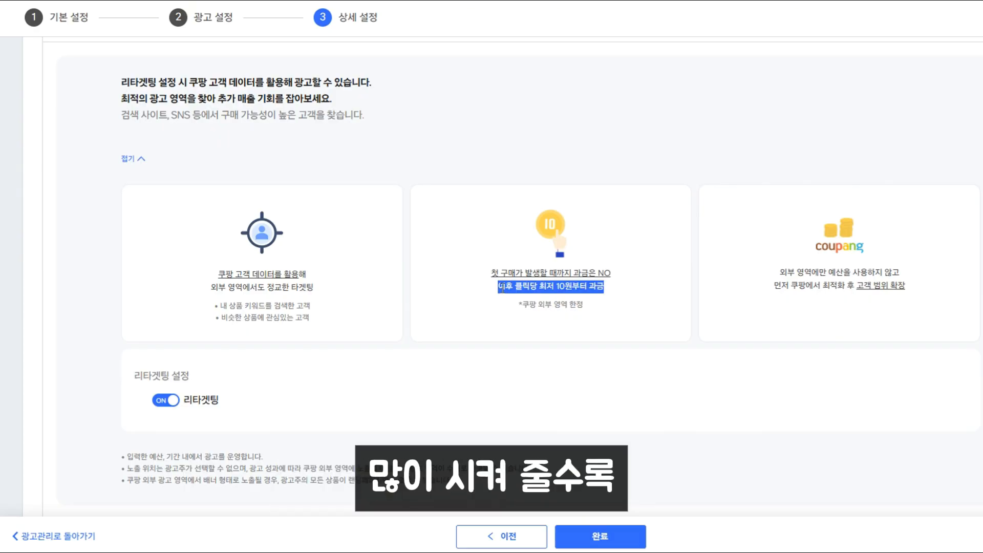
{"action": "left_click", "coordinate": [665, 304]}
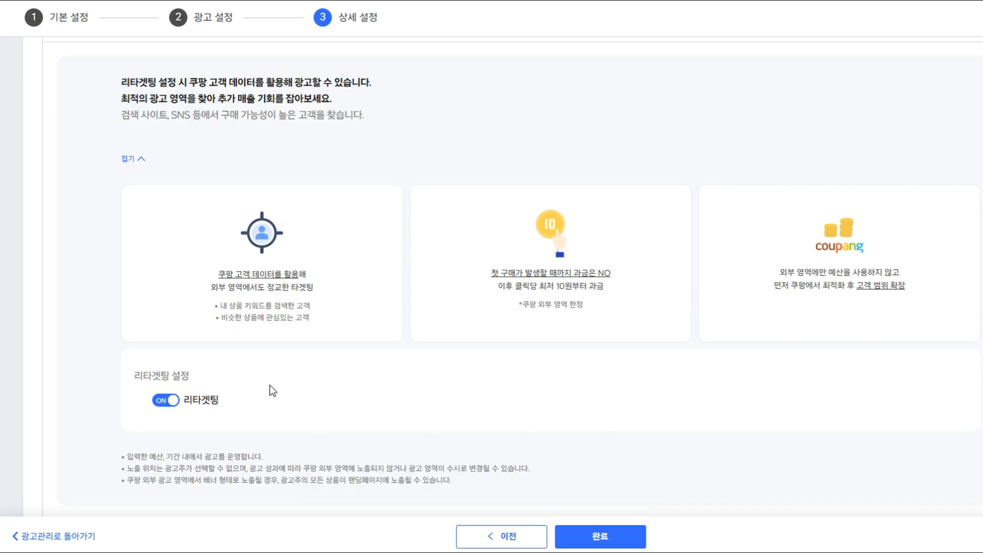
Step: Expand the keyword exclusion section (키워드 제외) and activate its excluded-keyword entry field
{"action": "scroll", "coordinate": [384, 314], "scroll_direction": "down", "scroll_amount": 3}
{"action": "left_click", "coordinate": [190, 419]}
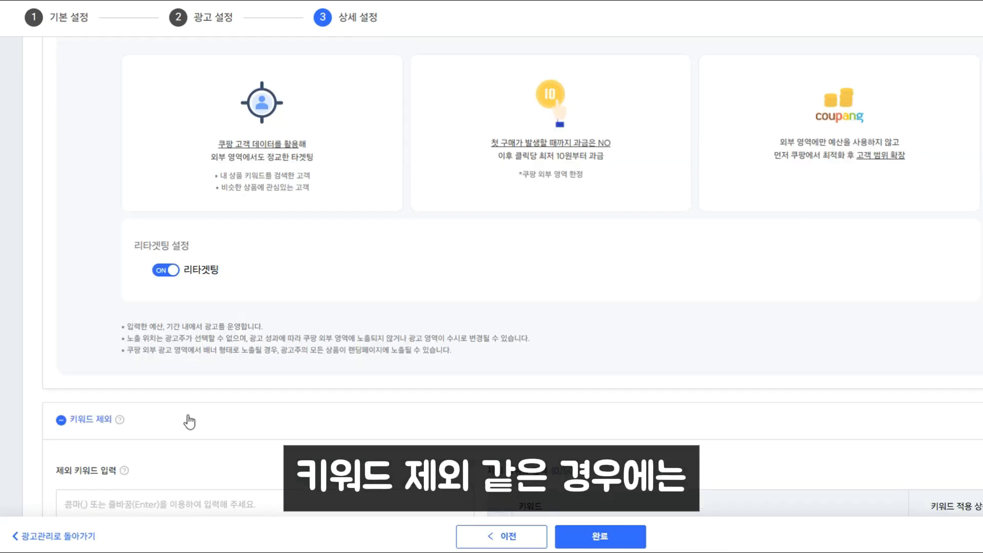
{"action": "scroll", "coordinate": [343, 382], "scroll_direction": "down", "scroll_amount": 3}
{"action": "left_click", "coordinate": [315, 383]}
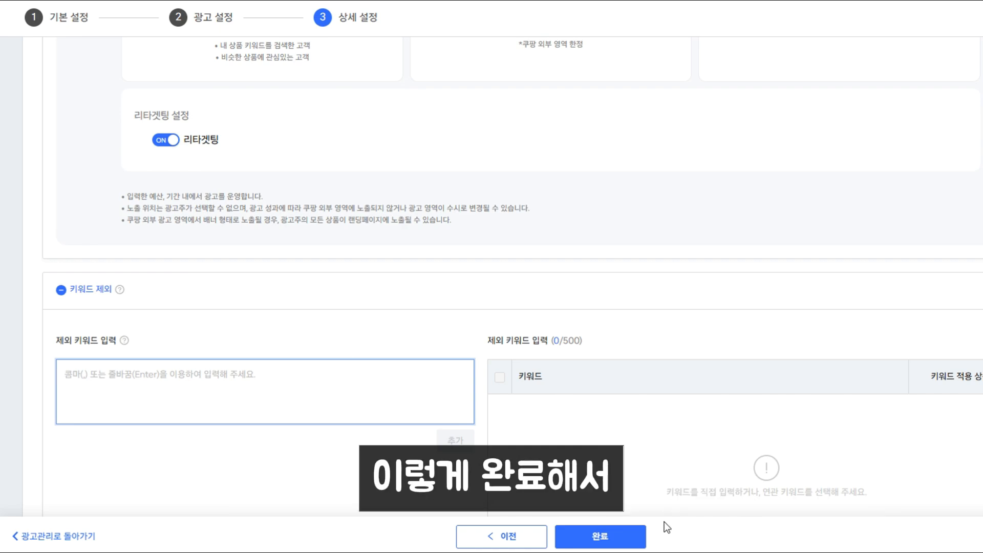
Step: Return to the ad product settings and read the usage note for the AI스마트광고 option
{"action": "scroll", "coordinate": [658, 450], "scroll_direction": "up", "scroll_amount": 20}
{"action": "mouse_move", "coordinate": [704, 395]}
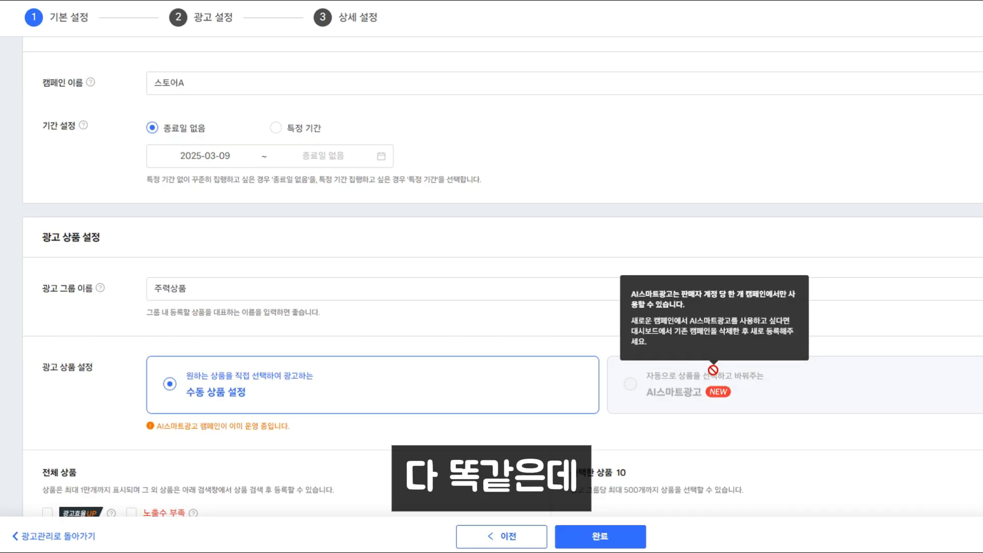
{"action": "mouse_move", "coordinate": [717, 374]}
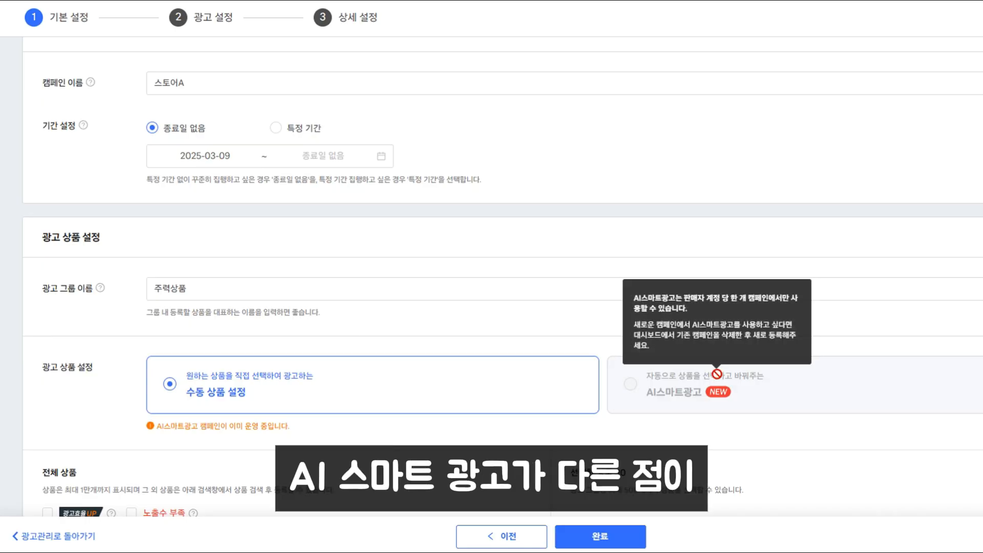
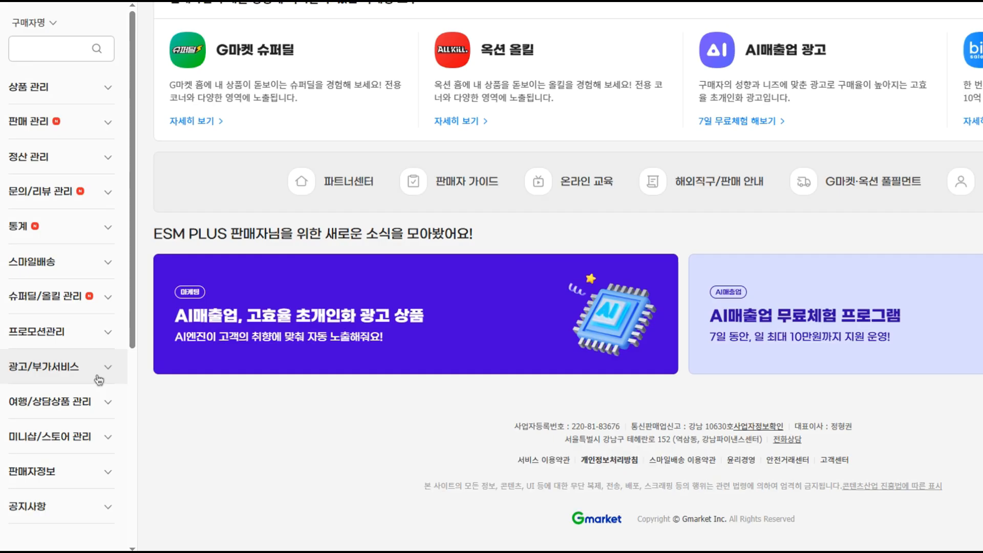
Step: Switch to ESM PLUS, open 파워클릭 from the ad services and start a registration of type 일반등록
{"action": "left_click", "coordinate": [98, 379]}
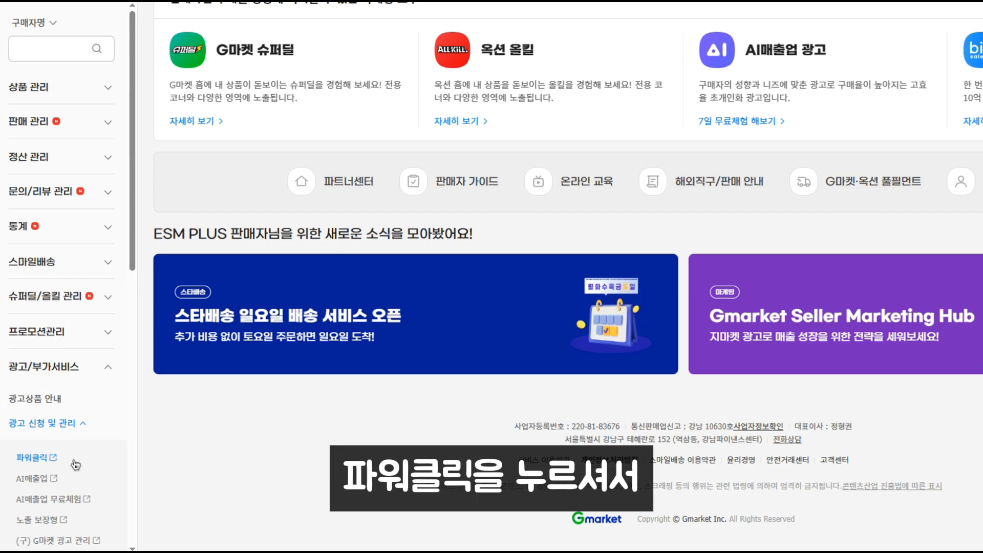
{"action": "left_click", "coordinate": [76, 465]}
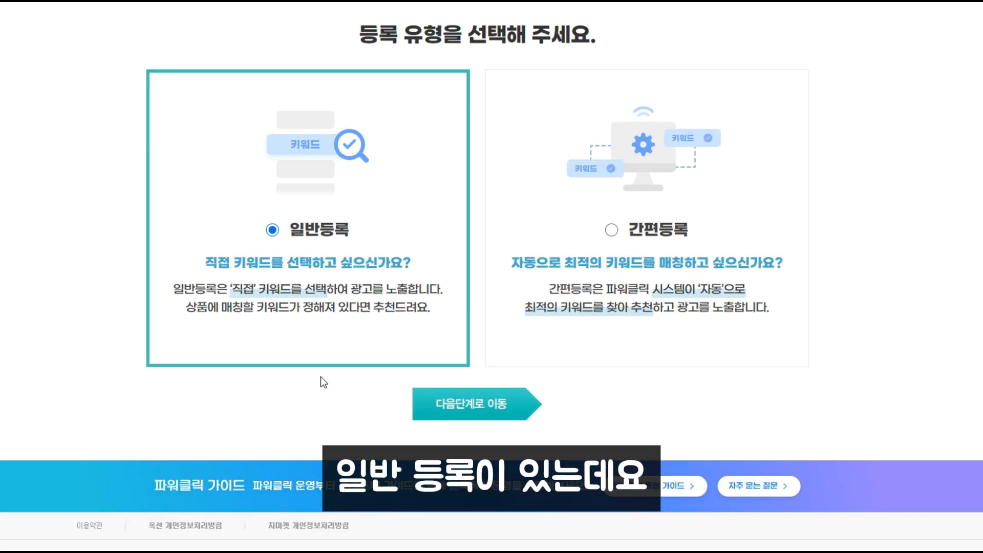
{"action": "left_click", "coordinate": [496, 409]}
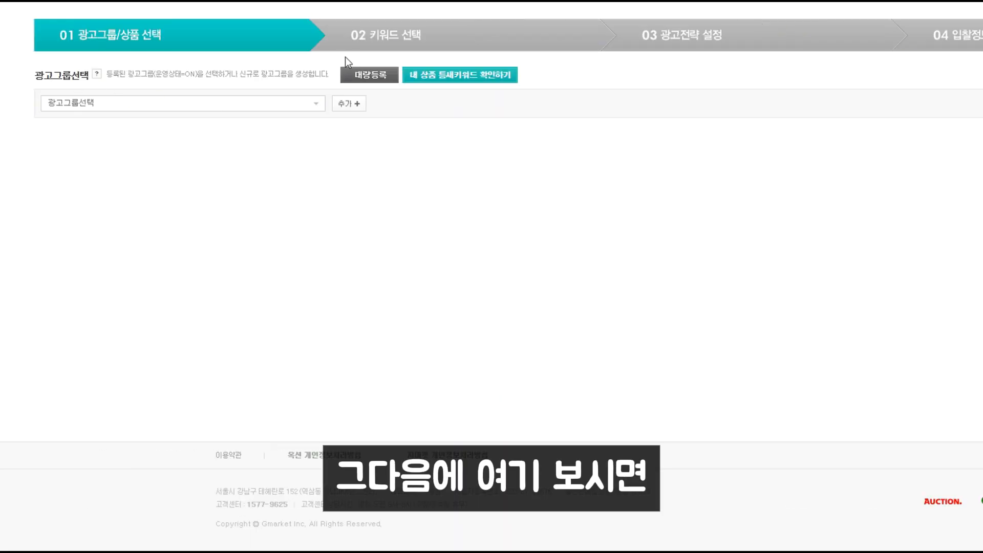
Step: Add a new ad group named A-023 캐리어 and confirm its creation
{"action": "left_click", "coordinate": [354, 113]}
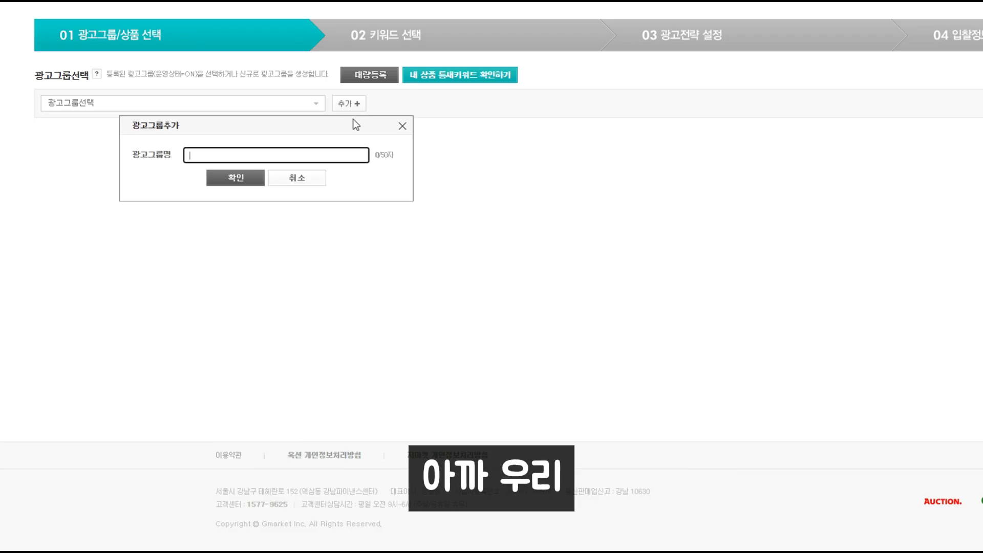
{"action": "type", "text": "ㅋ"}
{"action": "key", "text": "BackSpace"}
{"action": "type", "text": "캐리어"}
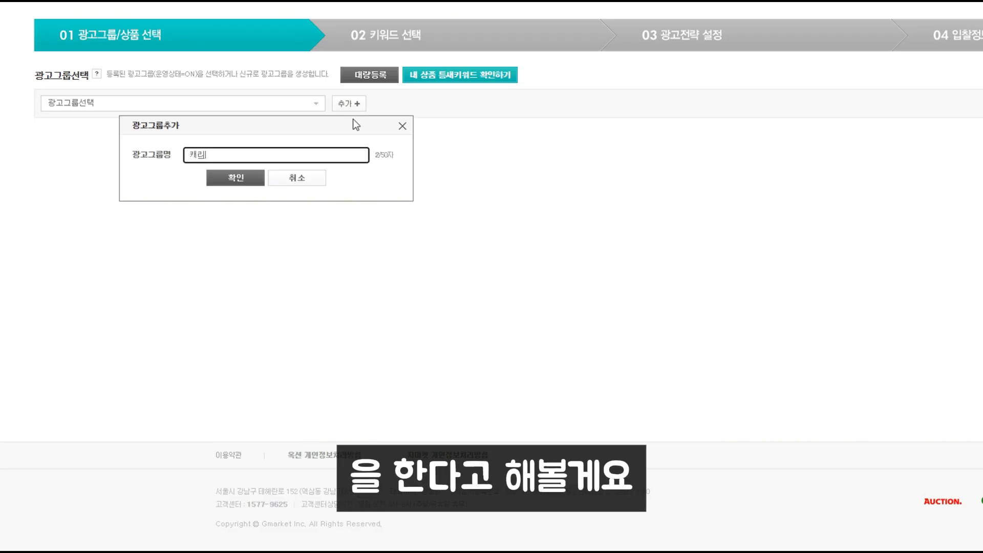
{"action": "left_click", "coordinate": [271, 145]}
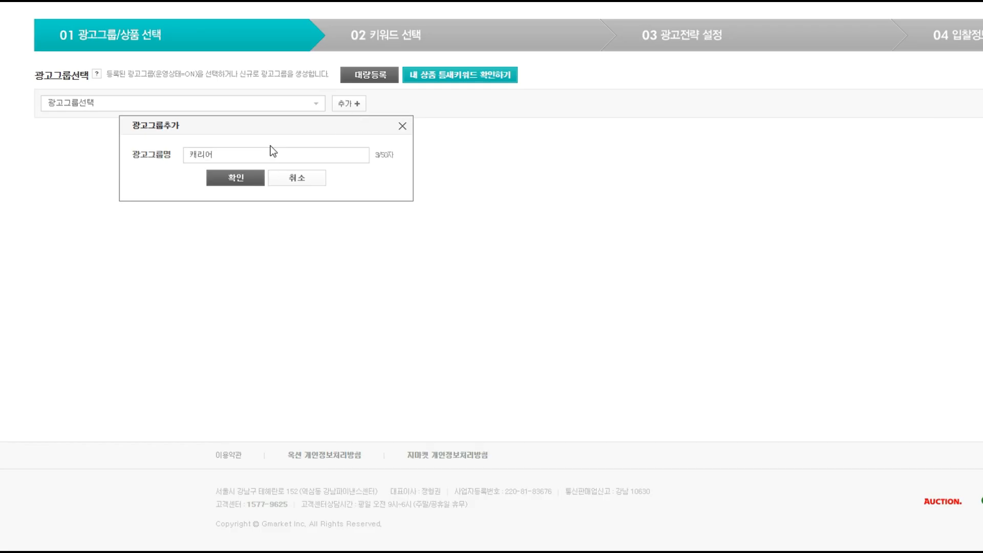
{"action": "left_click_drag", "start_coordinate": [238, 149], "coordinate": [174, 145]}
{"action": "key", "text": "Left"}
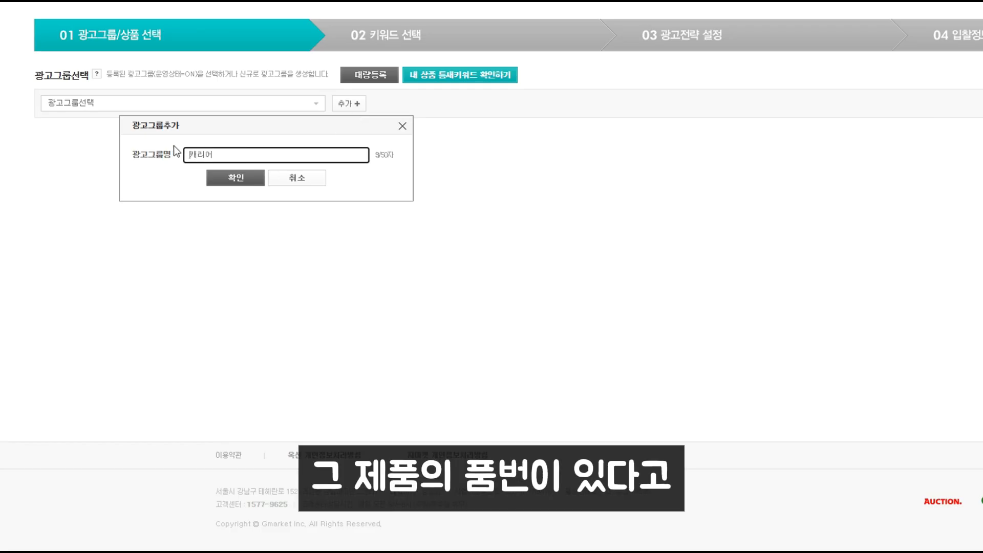
{"action": "type", "text": "A-023"}
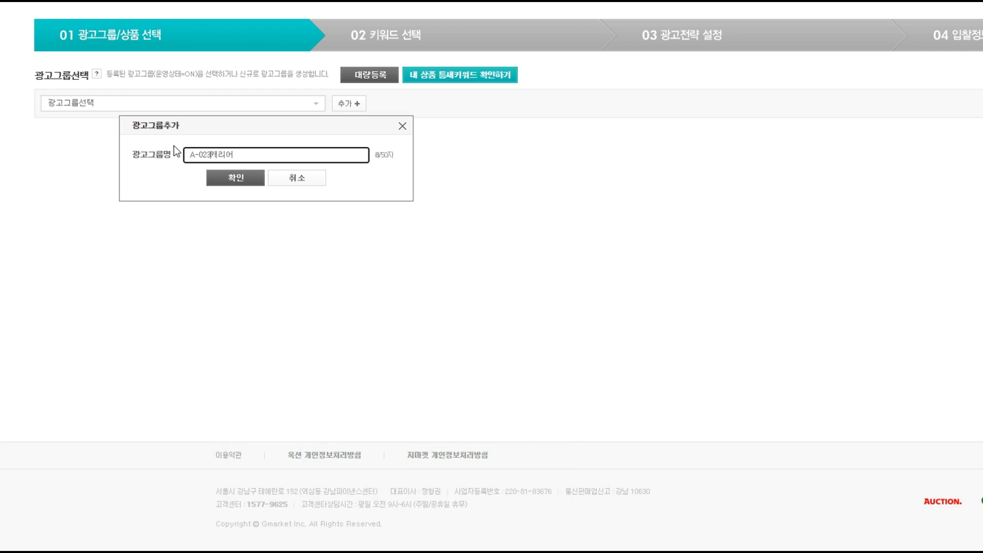
{"action": "left_click", "coordinate": [242, 180]}
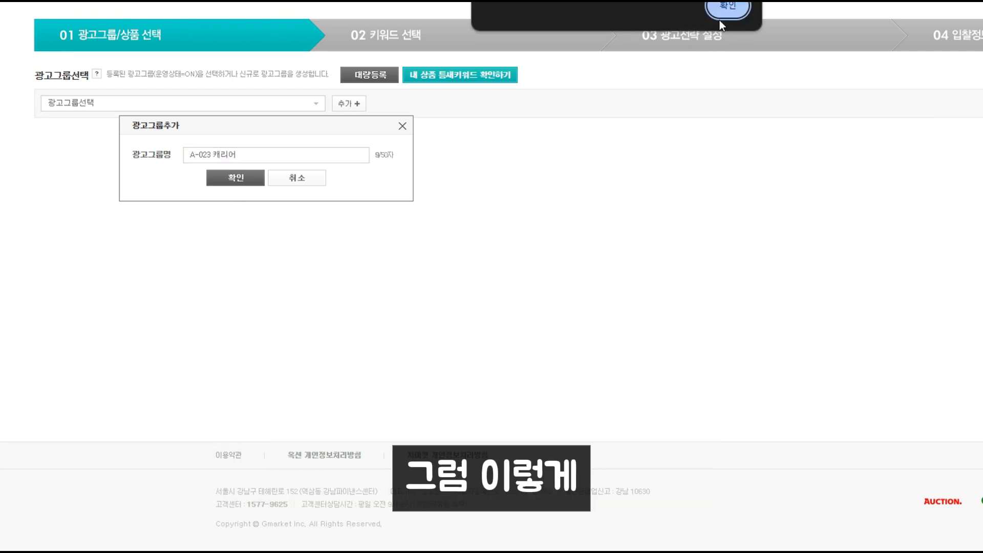
{"action": "left_click", "coordinate": [737, 10]}
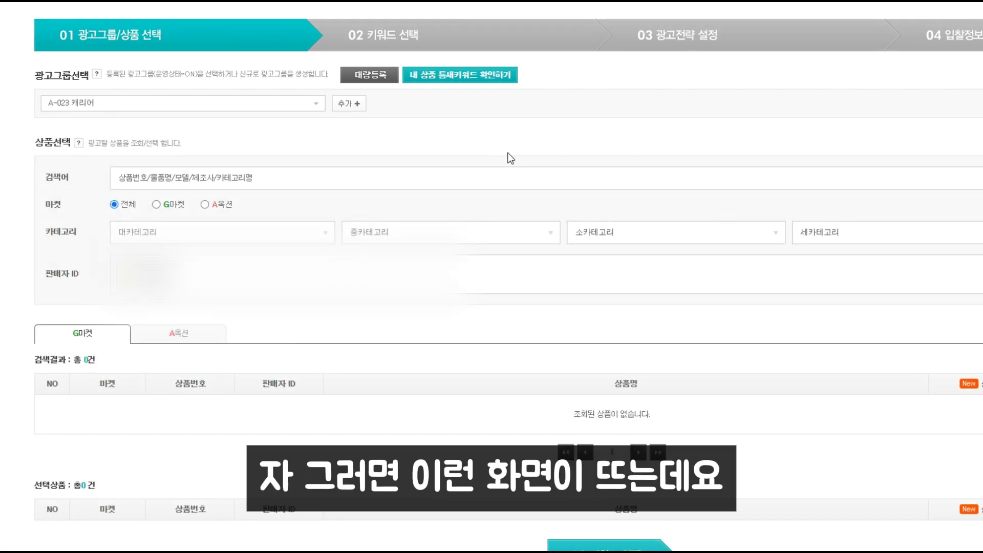
Step: Search the products for 캐리어, add the 159,800원 item to the selected products and continue to 키워드 선택
{"action": "left_click", "coordinate": [431, 184]}
{"action": "type", "text": "zo"}
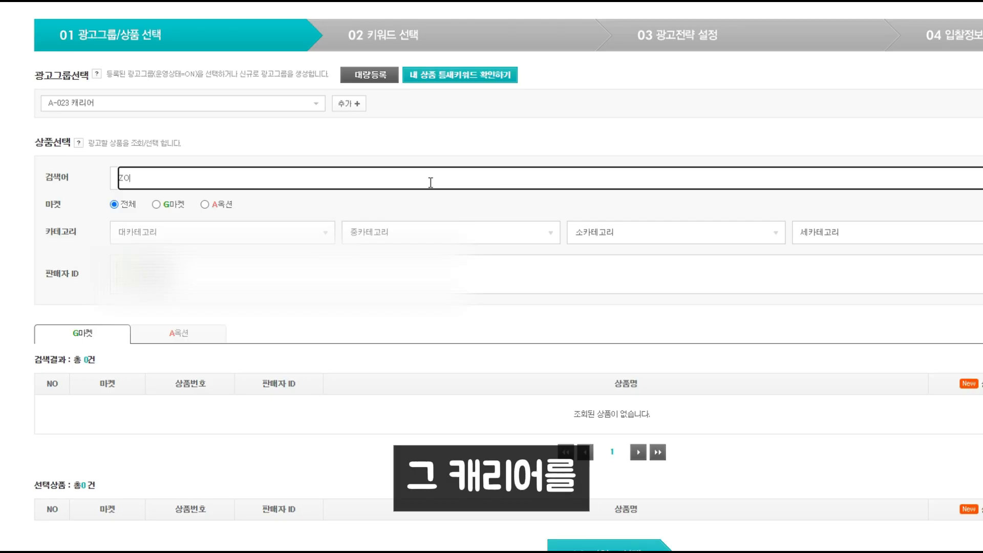
{"action": "type", "text": "fldj"}
{"action": "key", "text": "Return"}
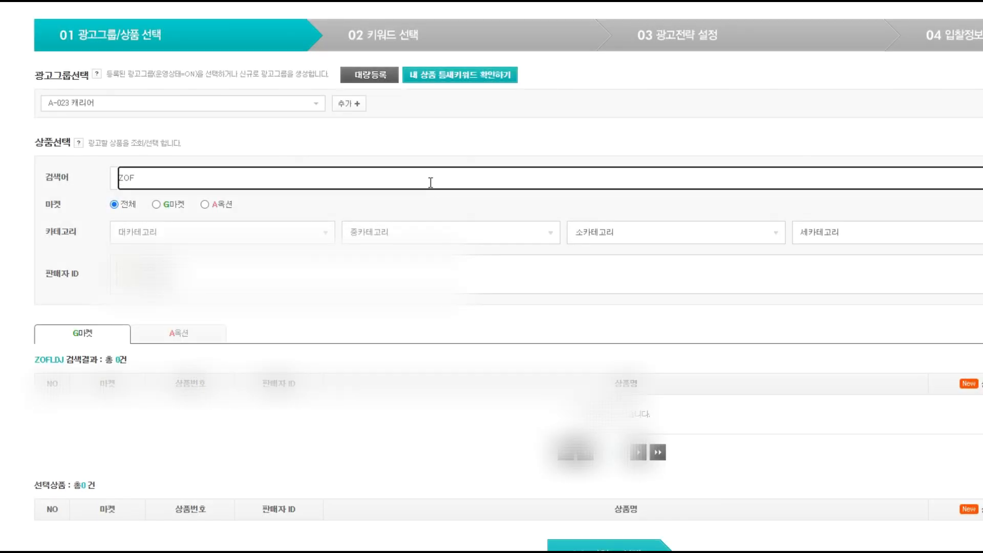
{"action": "left_click", "coordinate": [163, 335]}
{"action": "left_click", "coordinate": [105, 337]}
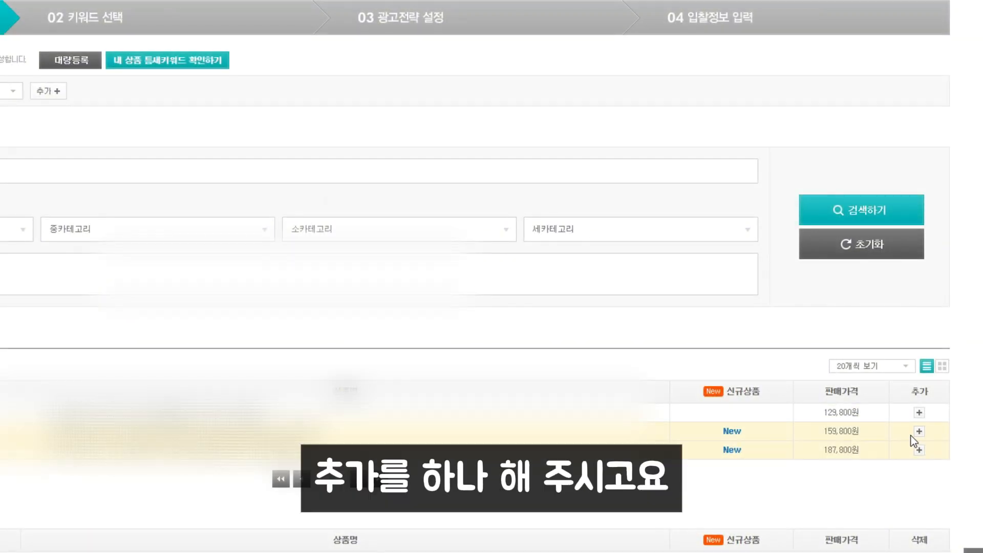
{"action": "left_click", "coordinate": [920, 431]}
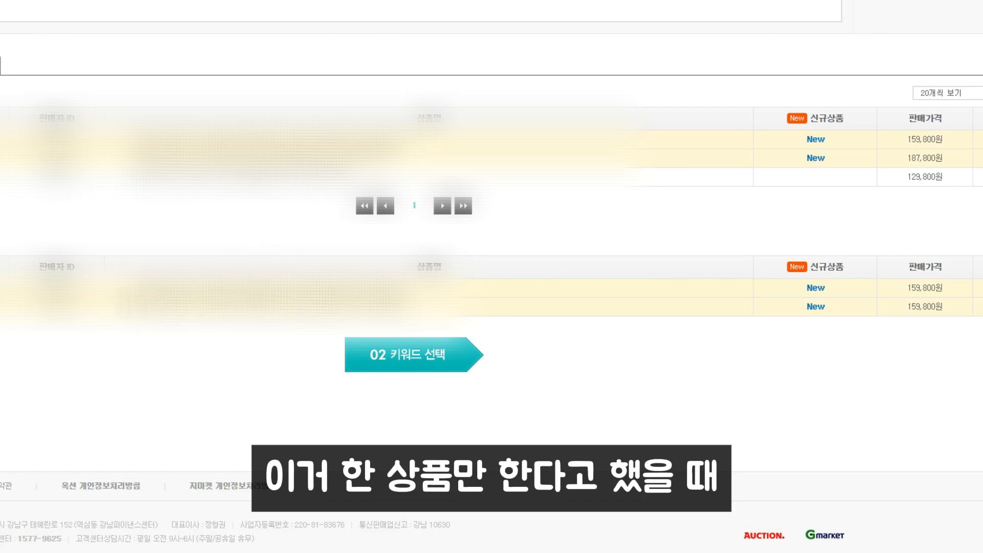
{"action": "left_click", "coordinate": [446, 372]}
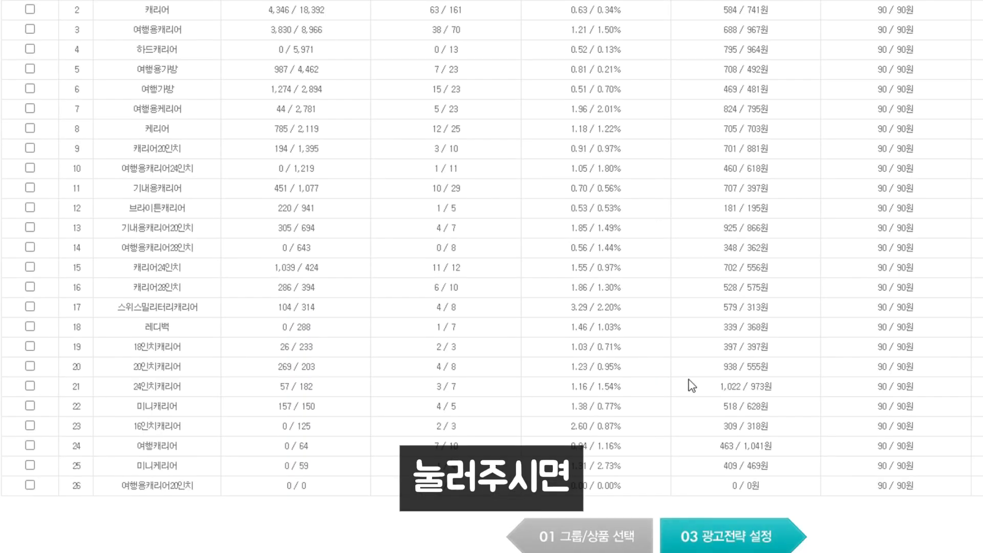
Step: Switch to the Excel keyword list and copy the suitcase keywords in cells A2 to A54
{"action": "scroll", "coordinate": [702, 387], "scroll_direction": "up", "scroll_amount": 1}
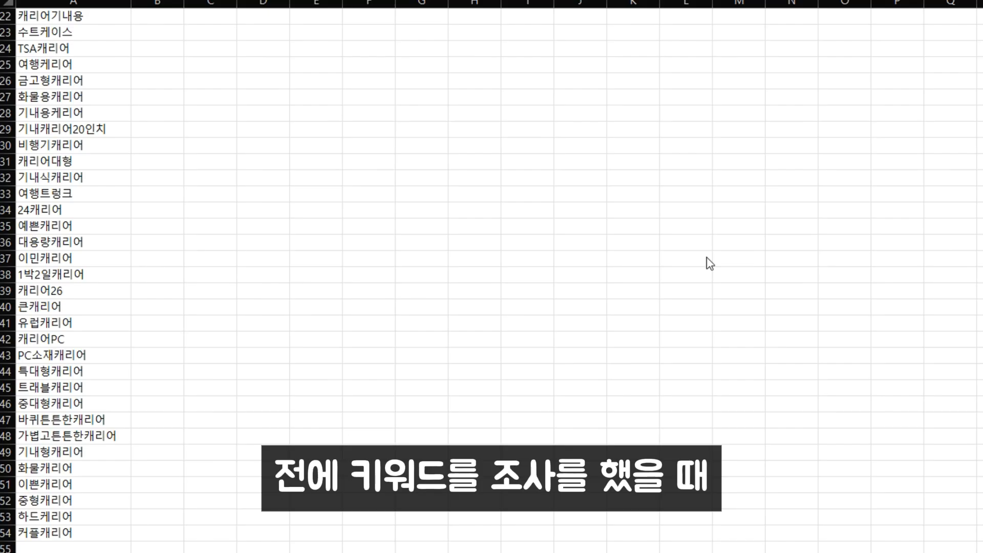
{"action": "scroll", "coordinate": [288, 246], "scroll_direction": "down", "scroll_amount": 3}
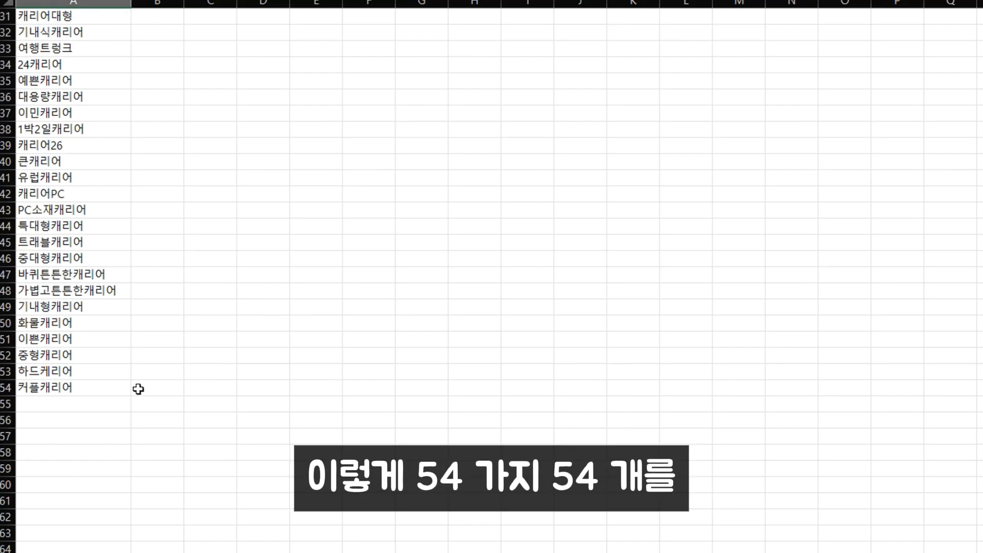
{"action": "left_click_drag", "start_coordinate": [103, 387], "coordinate": [128, 36]}
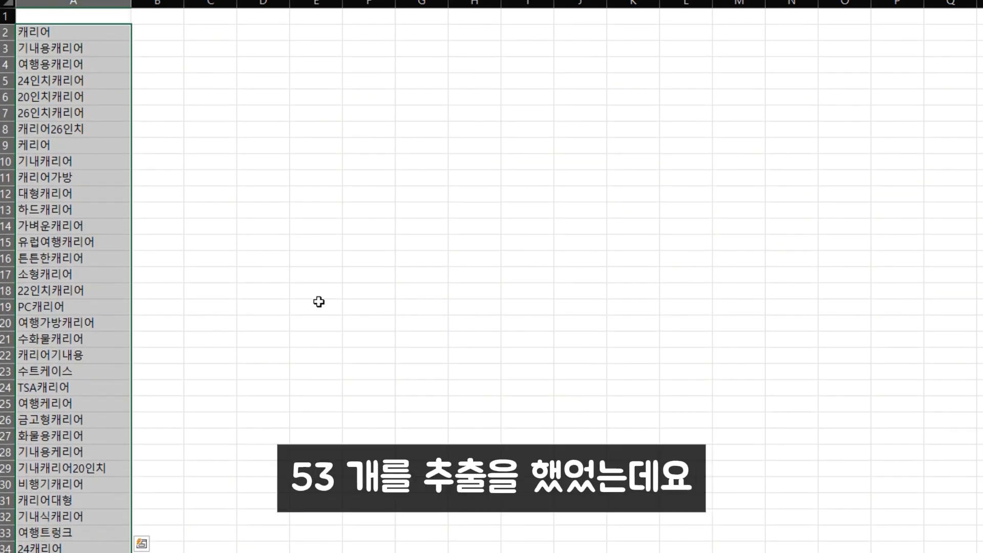
{"action": "scroll", "coordinate": [319, 301], "scroll_direction": "down", "scroll_amount": 5}
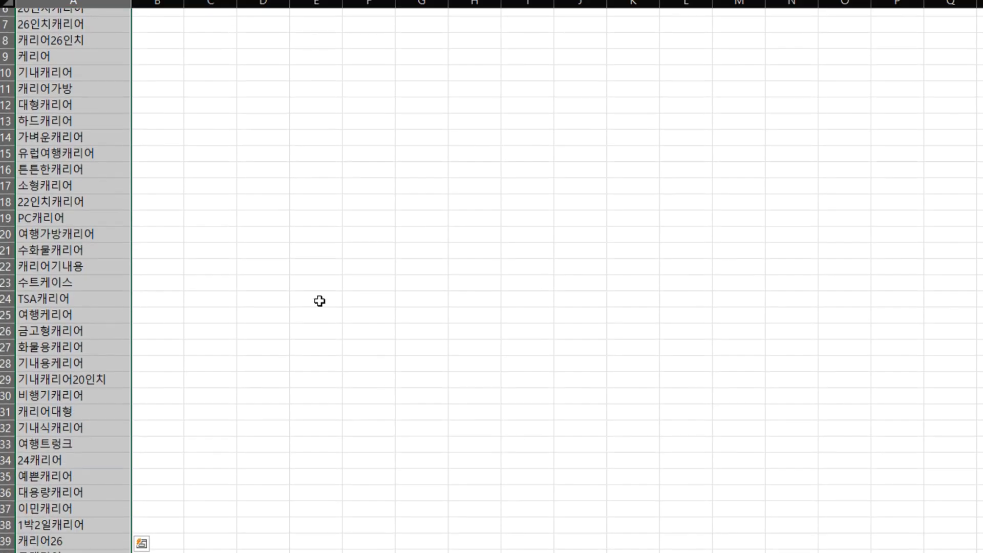
{"action": "scroll", "coordinate": [320, 301], "scroll_direction": "down", "scroll_amount": 2}
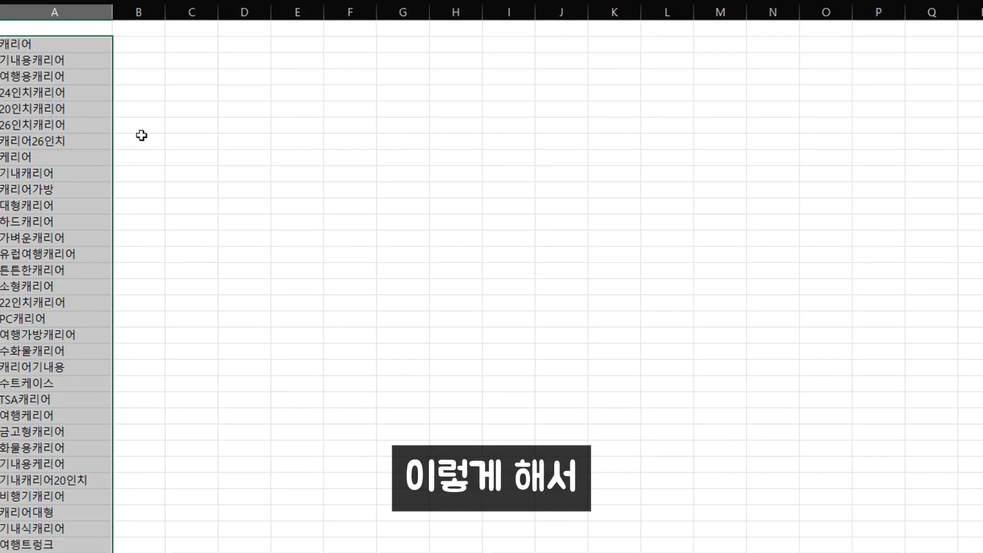
{"action": "scroll", "coordinate": [141, 135], "scroll_direction": "down", "scroll_amount": 10}
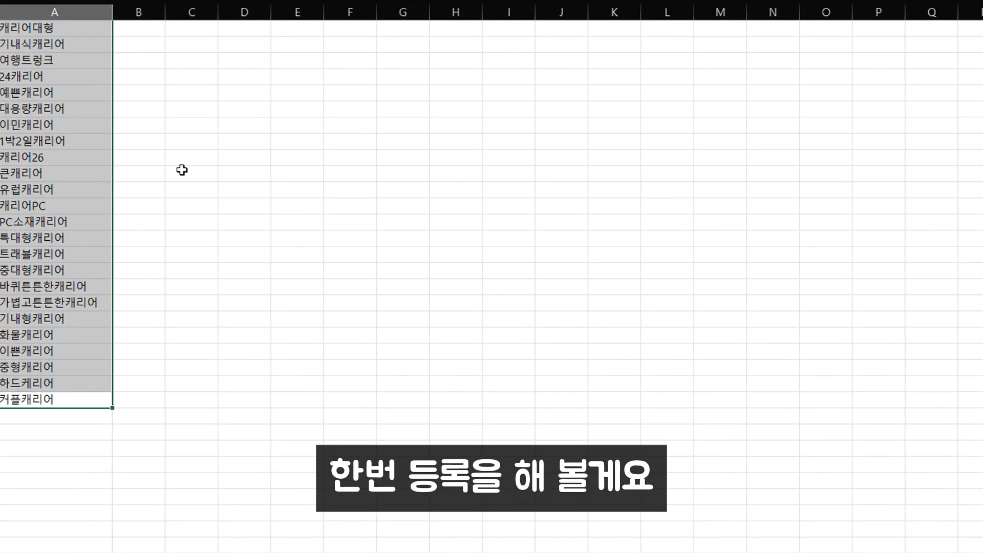
{"action": "scroll", "coordinate": [270, 281], "scroll_direction": "up", "scroll_amount": 3}
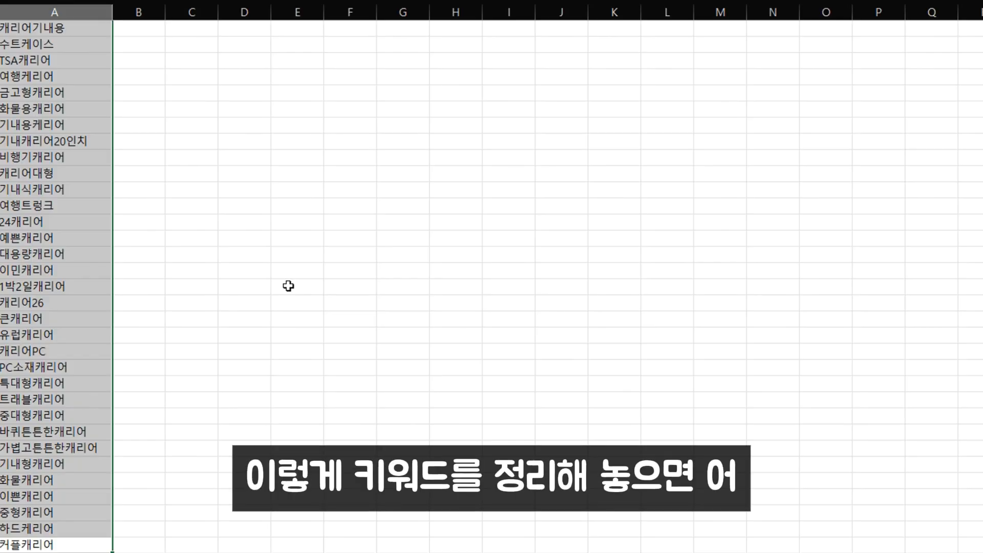
{"action": "scroll", "coordinate": [289, 286], "scroll_direction": "up", "scroll_amount": 6}
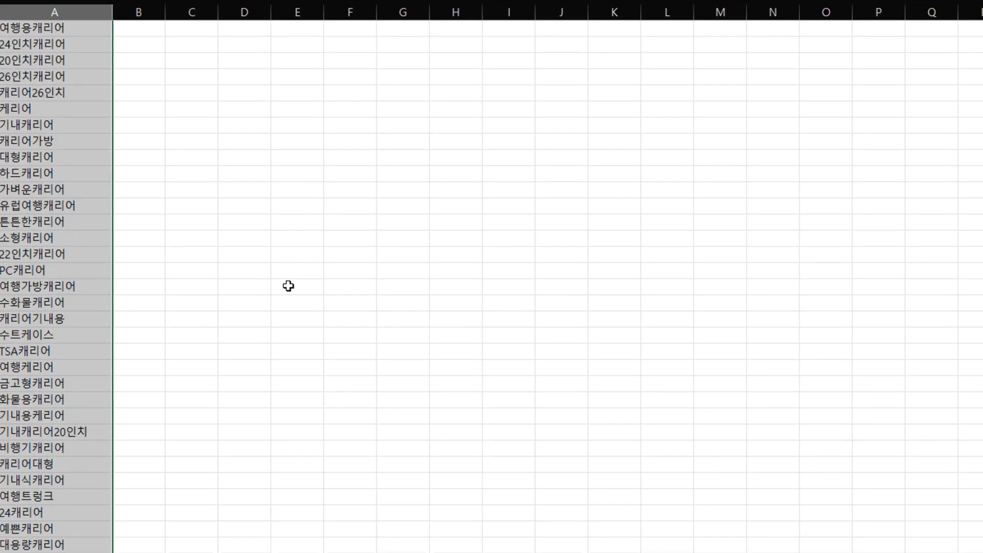
{"action": "scroll", "coordinate": [288, 286], "scroll_direction": "up", "scroll_amount": 1}
{"action": "scroll", "coordinate": [288, 285], "scroll_direction": "down", "scroll_amount": 7}
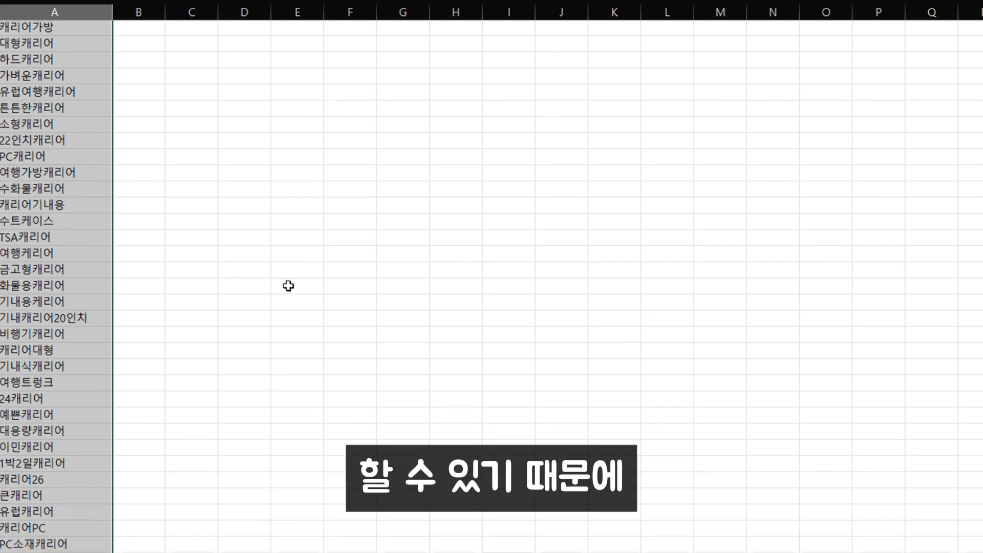
{"action": "key", "text": "ctrl+c"}
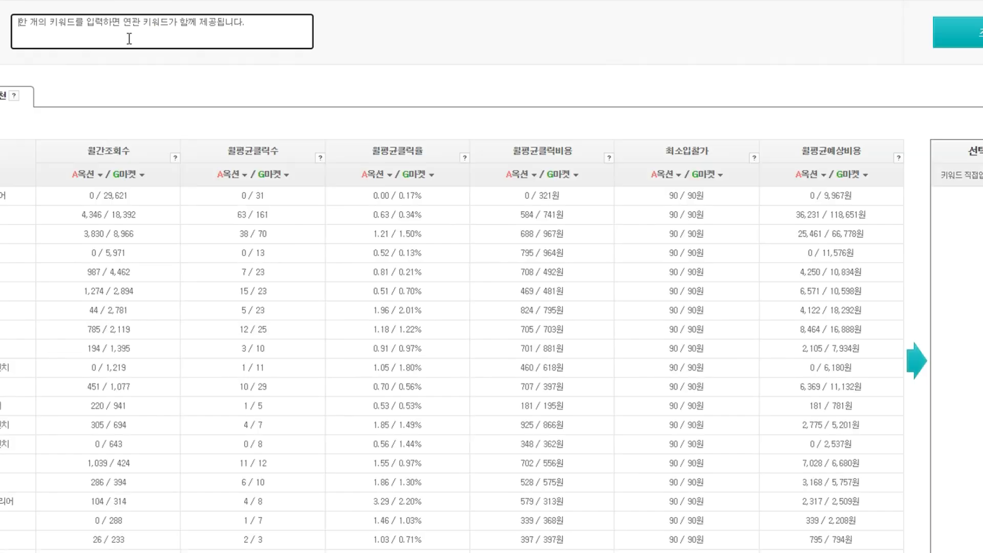
Step: Return to the 파워클릭 keyword selection, paste the copied keywords into 키워드 입력 and look them up
{"action": "left_click", "coordinate": [498, 37]}
{"action": "key", "text": "ctrl+v"}
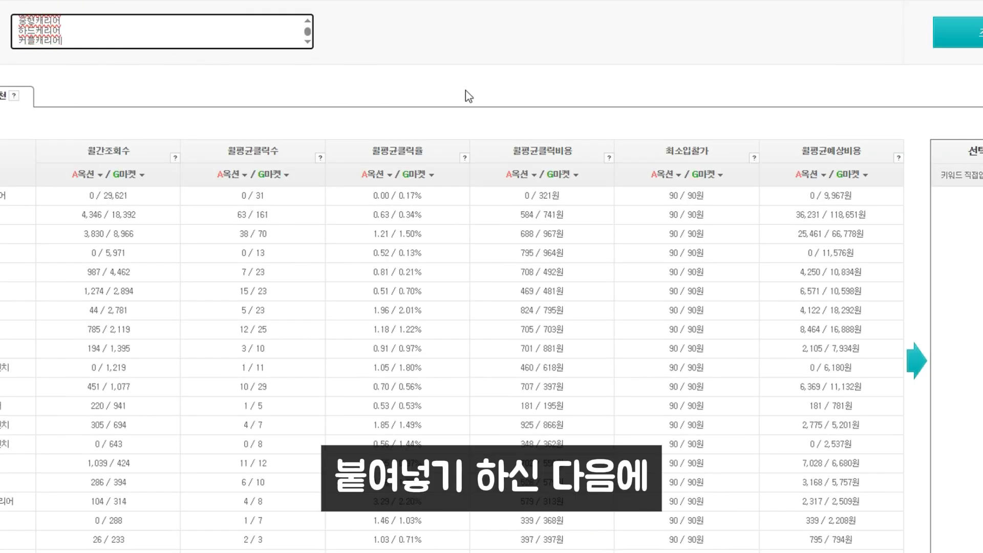
{"action": "left_click", "coordinate": [980, 41]}
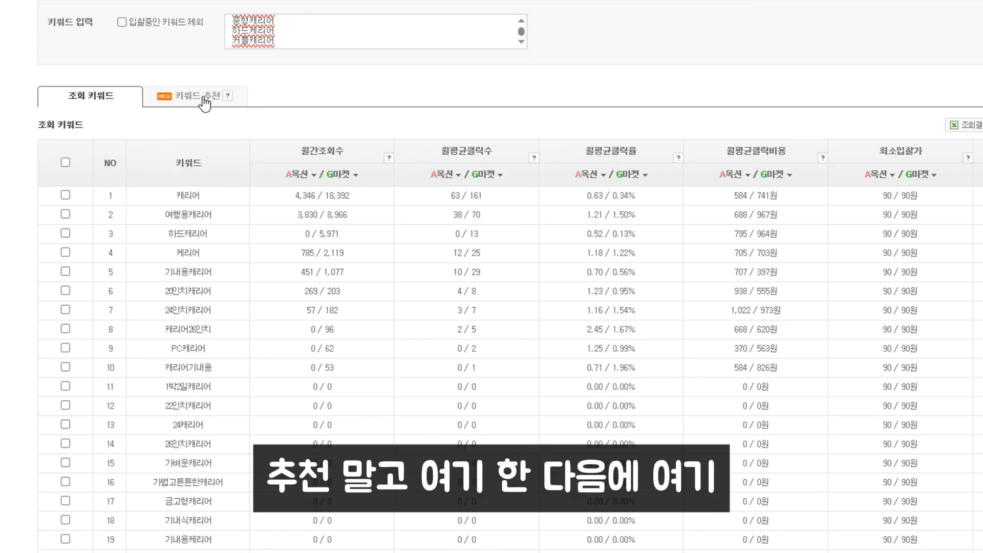
Step: Move all the looked-up keywords into 선택 키워드 and continue to 광고전략 설정
{"action": "left_click", "coordinate": [65, 163]}
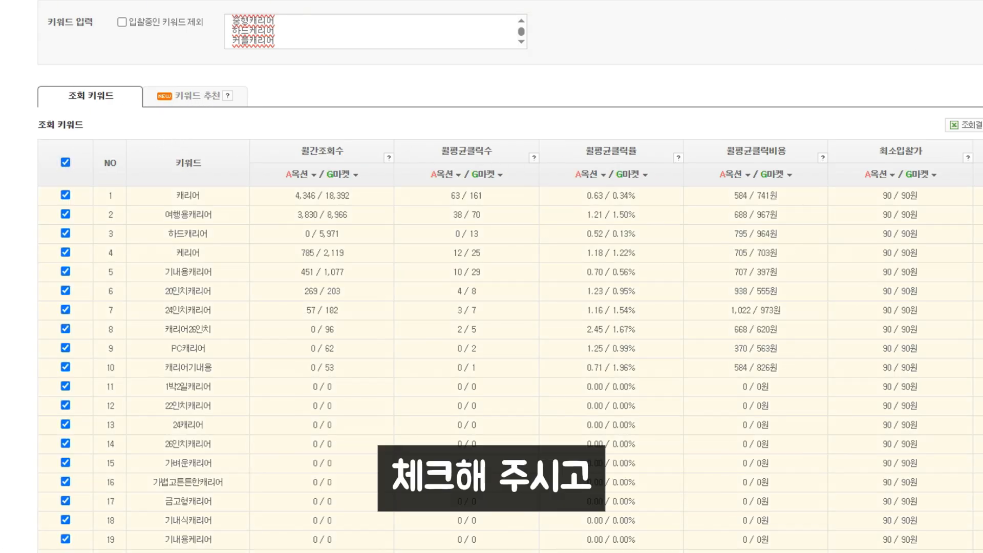
{"action": "left_click", "coordinate": [823, 364]}
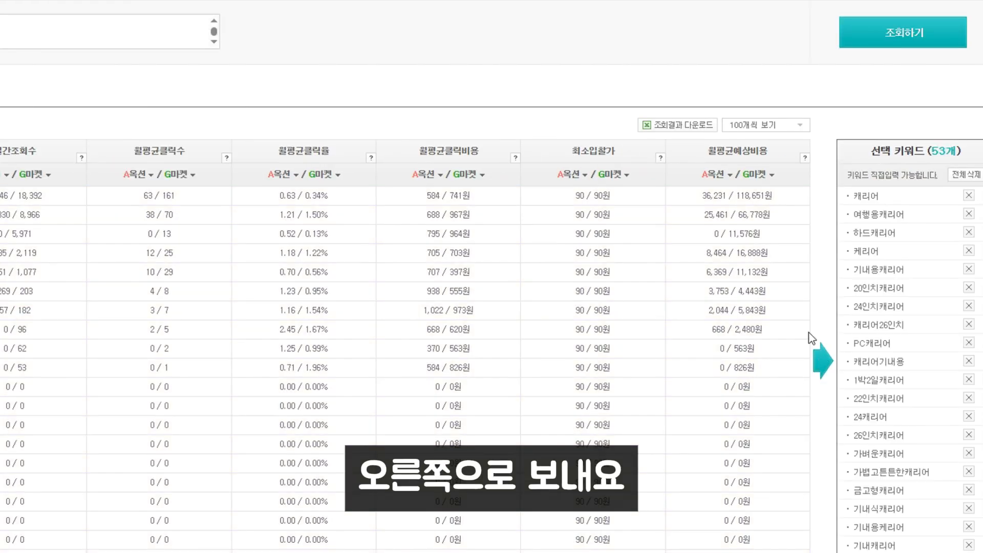
{"action": "scroll", "coordinate": [811, 332], "scroll_direction": "down", "scroll_amount": 8}
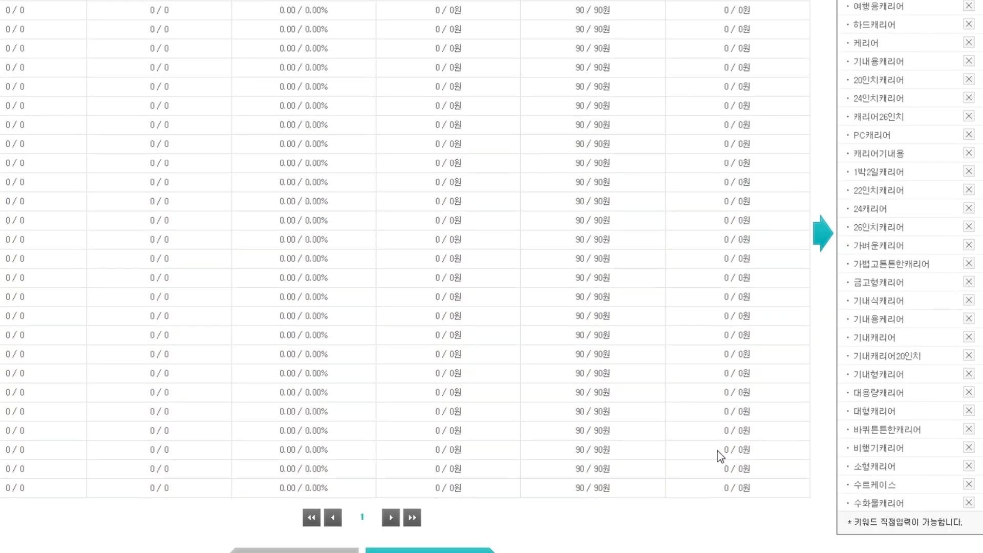
{"action": "scroll", "coordinate": [720, 456], "scroll_direction": "down", "scroll_amount": 2}
{"action": "left_click", "coordinate": [468, 513]}
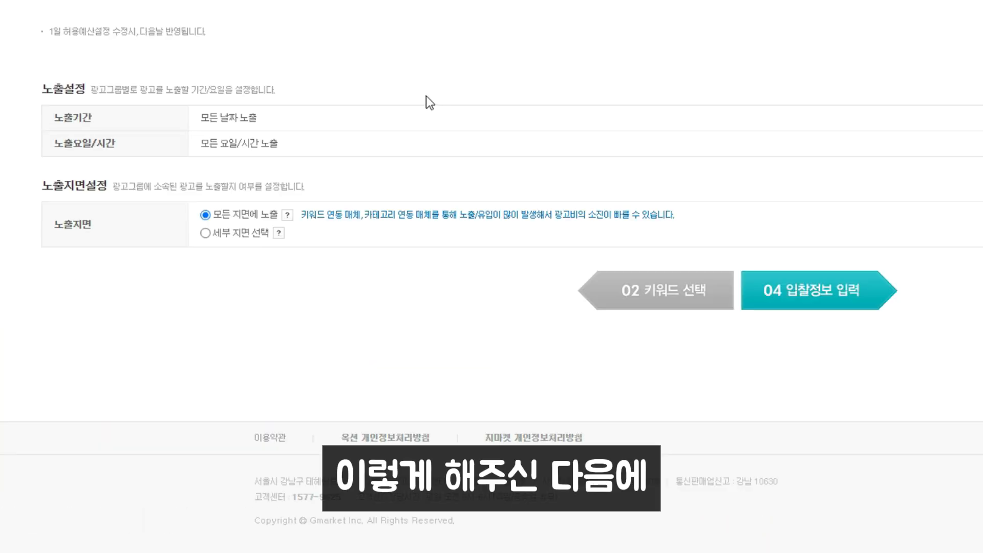
Step: Set 노출지면 to 세부 지면 선택, keeping only 옥션/지마켓 under 카테고리 페이지 besides the required 키워드 검색결과 페이지
{"action": "left_click", "coordinate": [205, 234]}
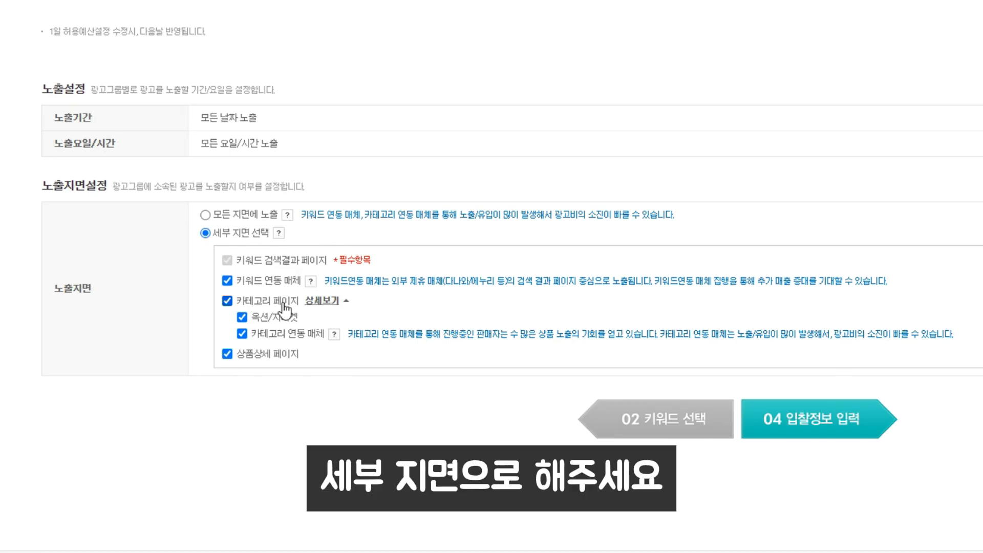
{"action": "left_click", "coordinate": [227, 280]}
{"action": "left_click", "coordinate": [227, 301]}
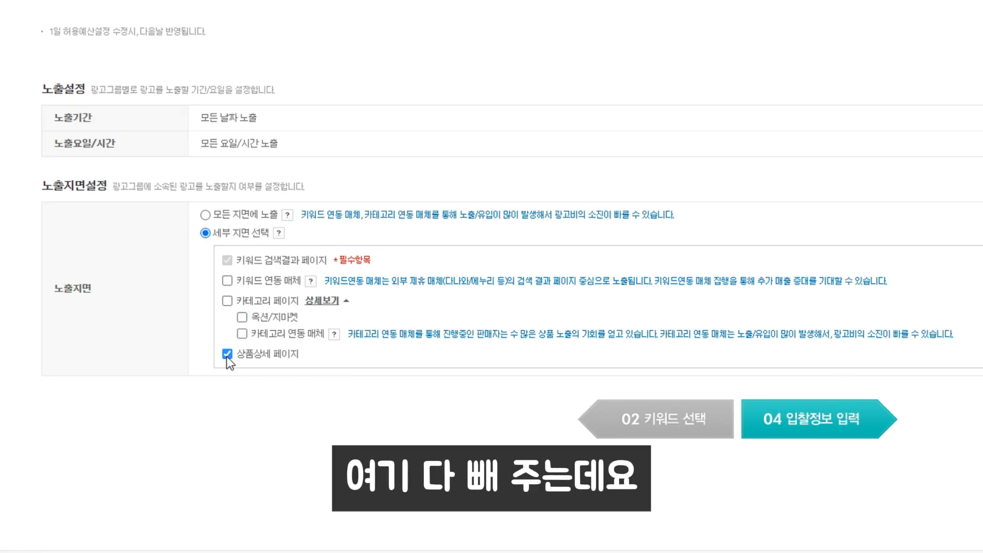
{"action": "left_click", "coordinate": [227, 354]}
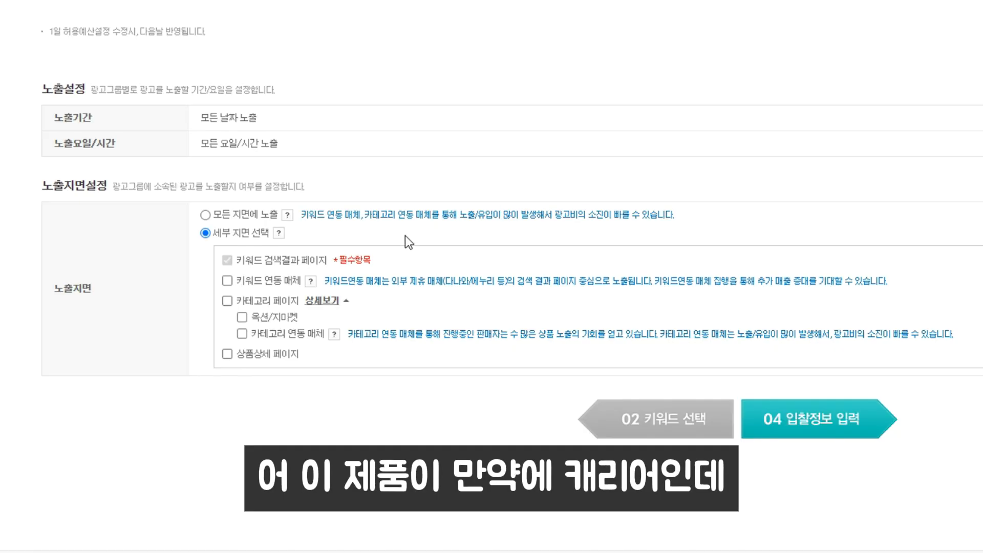
{"action": "left_click", "coordinate": [294, 318]}
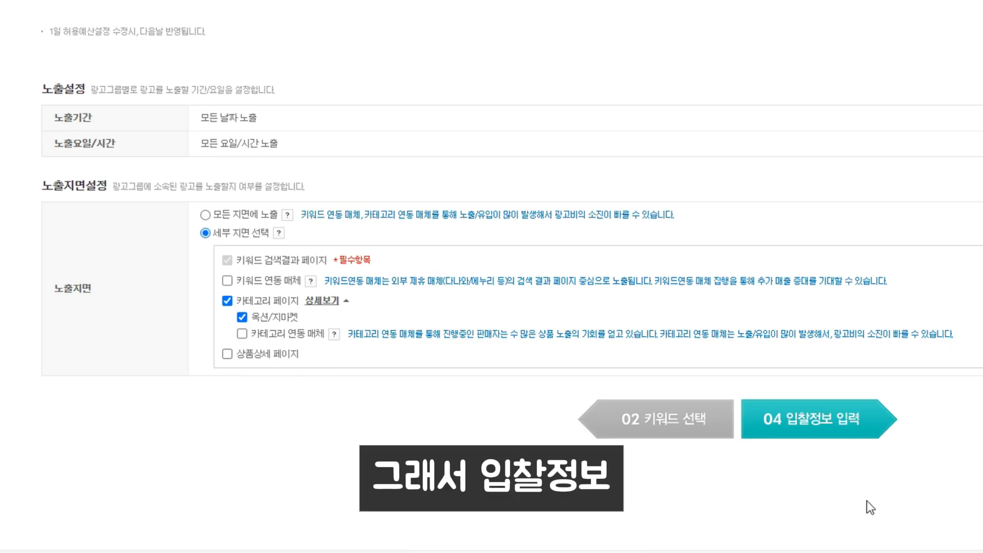
Step: Continue to 입찰정보 입력 and view the rank choices offered for 희망순위기준
{"action": "left_click", "coordinate": [852, 433]}
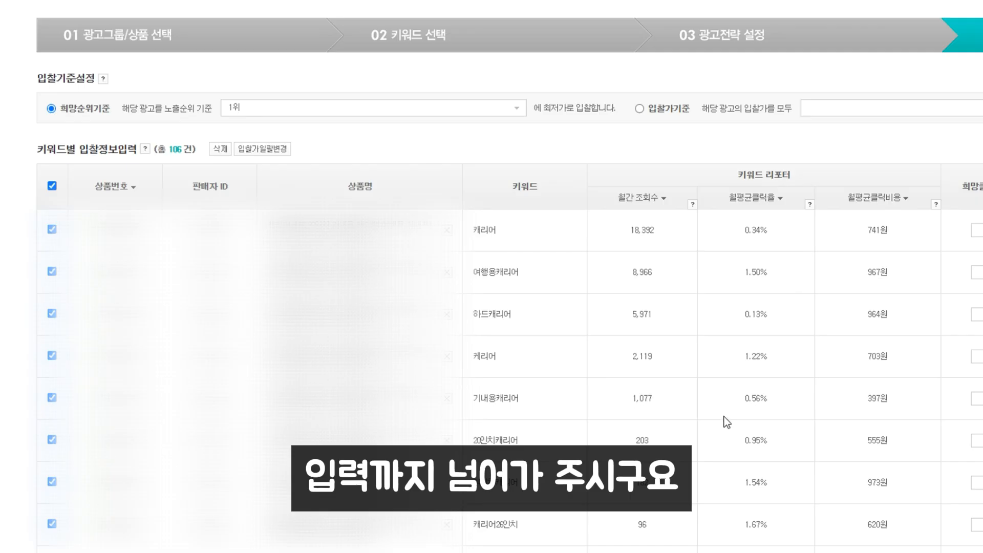
{"action": "left_click", "coordinate": [501, 108]}
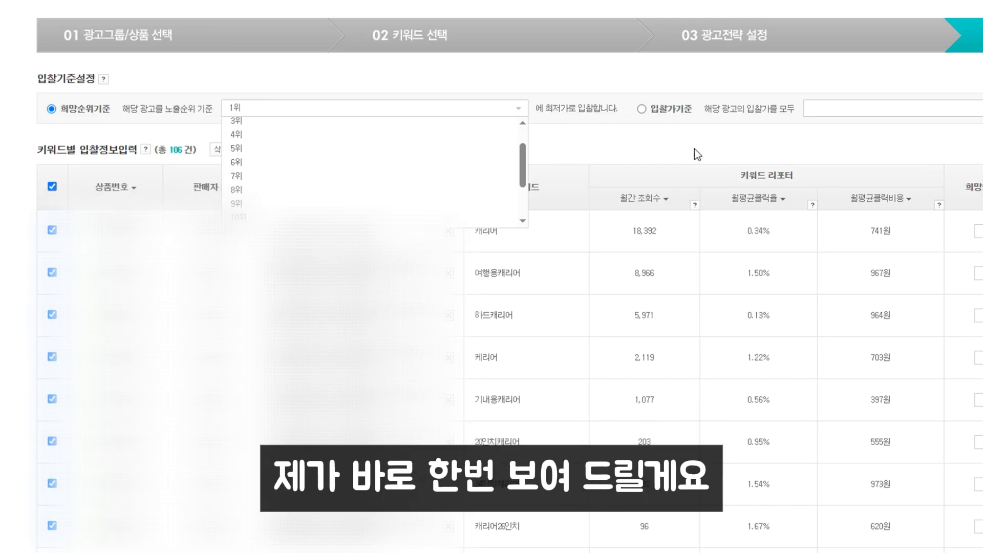
{"action": "left_click", "coordinate": [711, 149]}
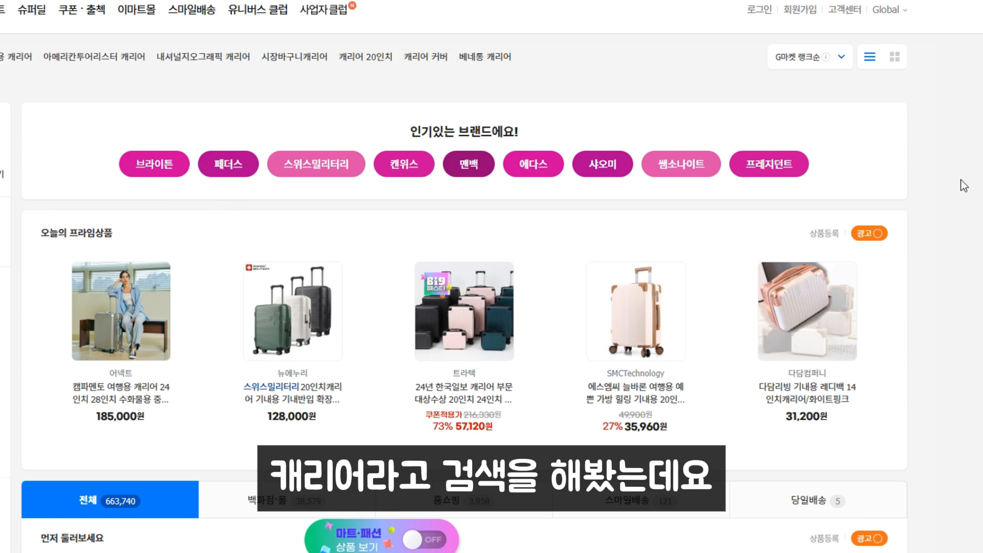
Step: Examine the 광고-labelled product sections in the Gmarket 캐리어 search results, from 오늘의 프라임상품 down to 주목할 만한 상품이에요
{"action": "scroll", "coordinate": [957, 180], "scroll_direction": "down", "scroll_amount": 7}
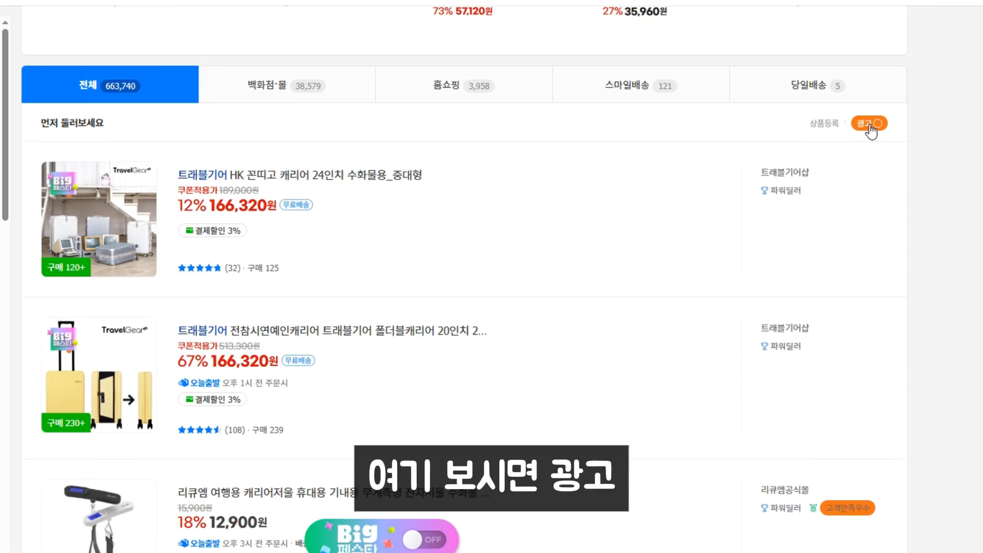
{"action": "scroll", "coordinate": [850, 164], "scroll_direction": "down", "scroll_amount": 7}
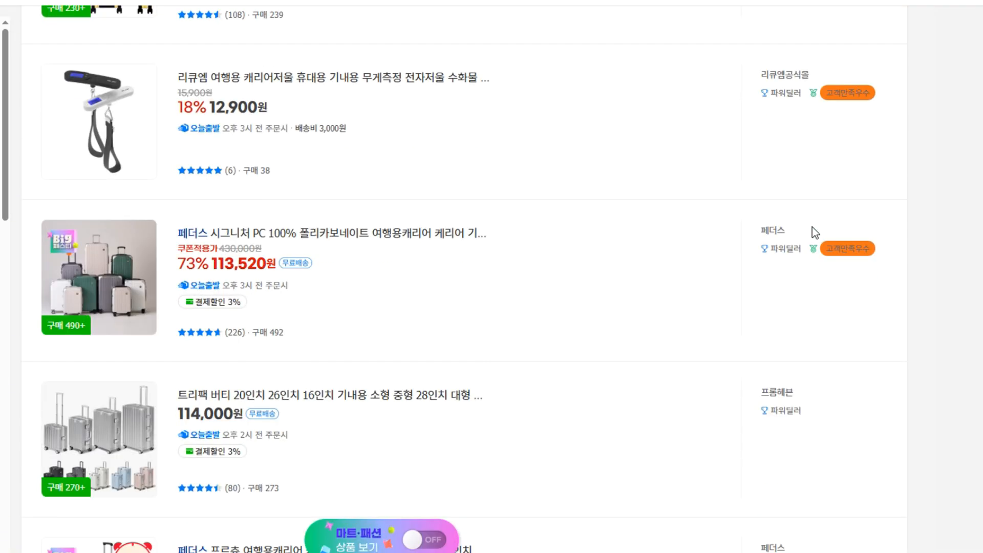
{"action": "scroll", "coordinate": [793, 257], "scroll_direction": "down", "scroll_amount": 9}
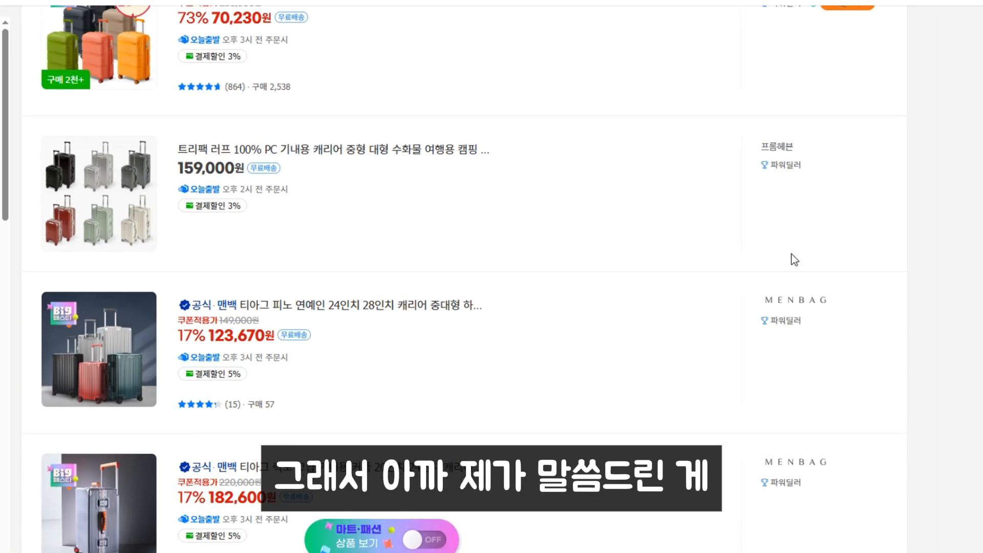
{"action": "scroll", "coordinate": [793, 258], "scroll_direction": "down", "scroll_amount": 4}
{"action": "scroll", "coordinate": [773, 272], "scroll_direction": "down", "scroll_amount": 3}
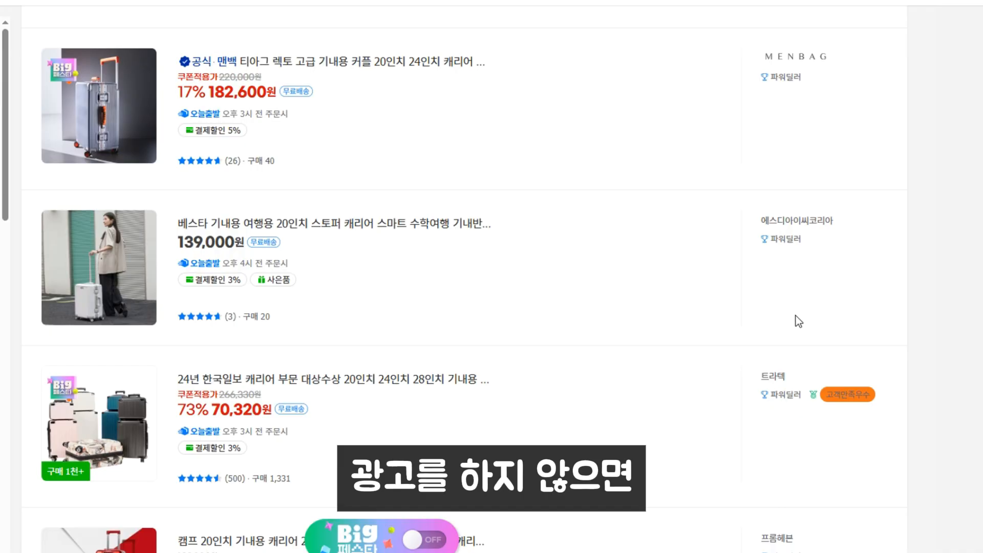
{"action": "scroll", "coordinate": [749, 303], "scroll_direction": "down", "scroll_amount": 3}
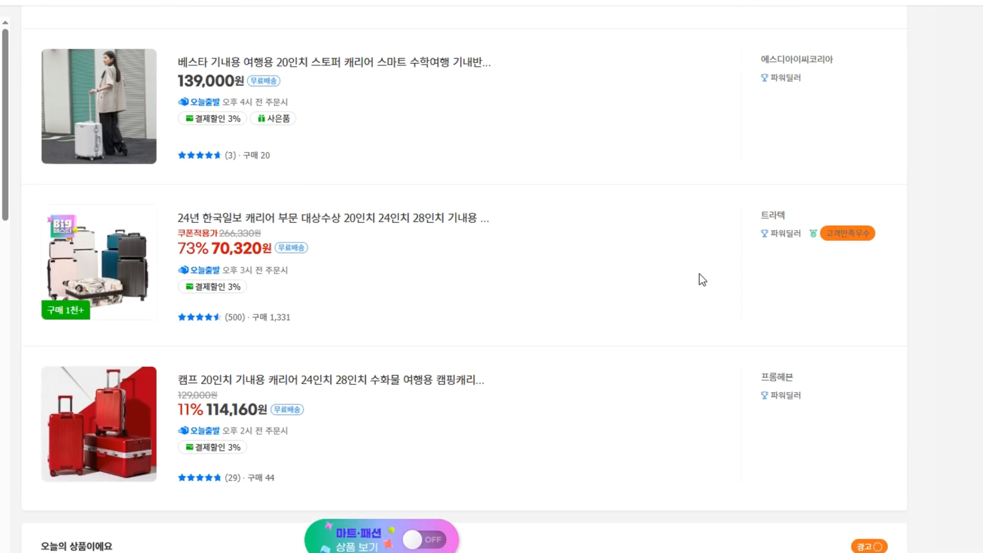
{"action": "scroll", "coordinate": [699, 279], "scroll_direction": "down", "scroll_amount": 5}
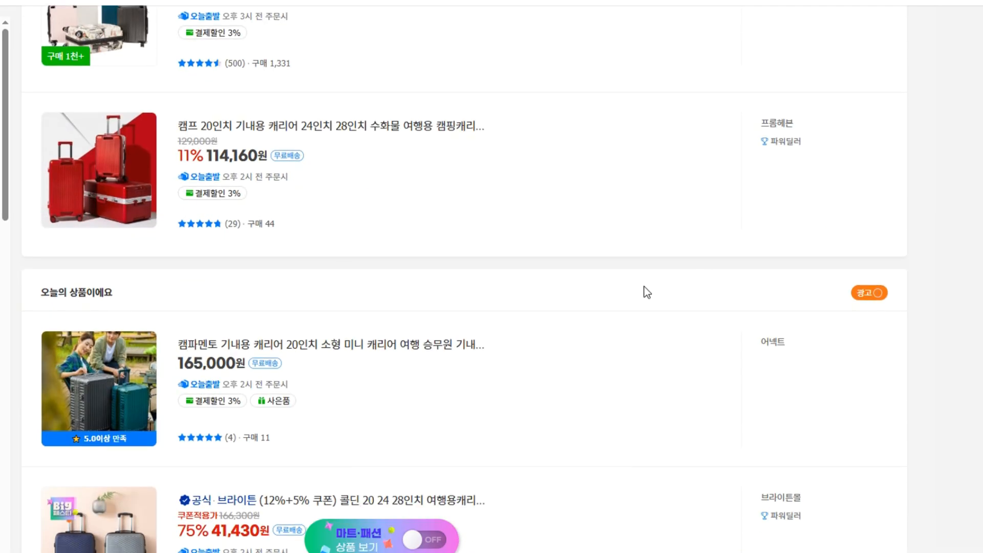
{"action": "scroll", "coordinate": [644, 286], "scroll_direction": "down", "scroll_amount": 20}
{"action": "scroll", "coordinate": [647, 290], "scroll_direction": "down", "scroll_amount": 20}
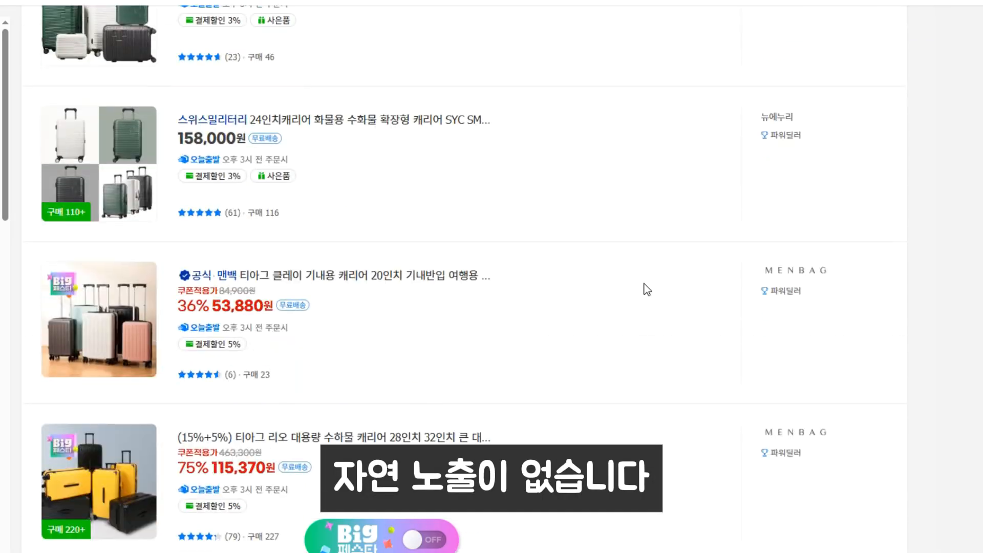
{"action": "scroll", "coordinate": [647, 290], "scroll_direction": "down", "scroll_amount": 20}
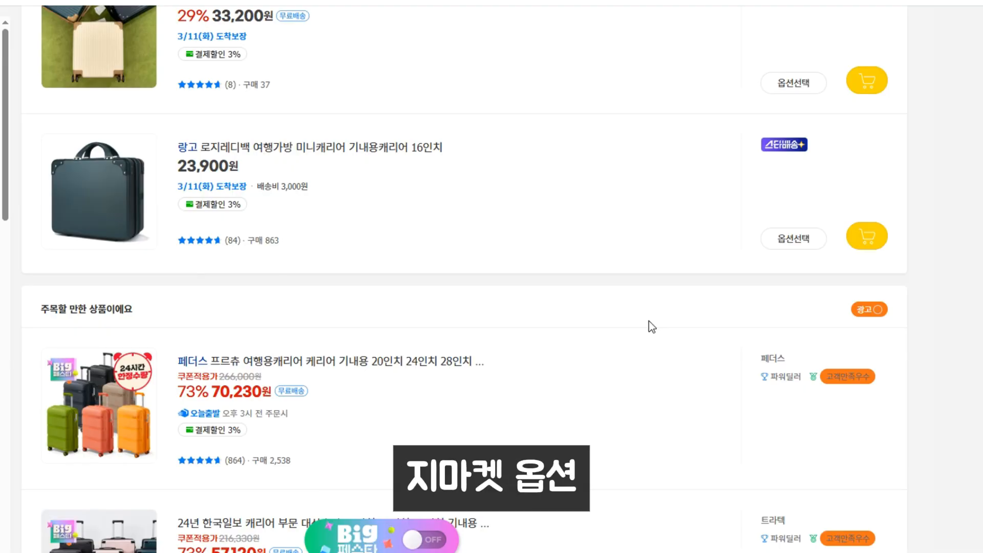
{"action": "scroll", "coordinate": [651, 326], "scroll_direction": "down", "scroll_amount": 7}
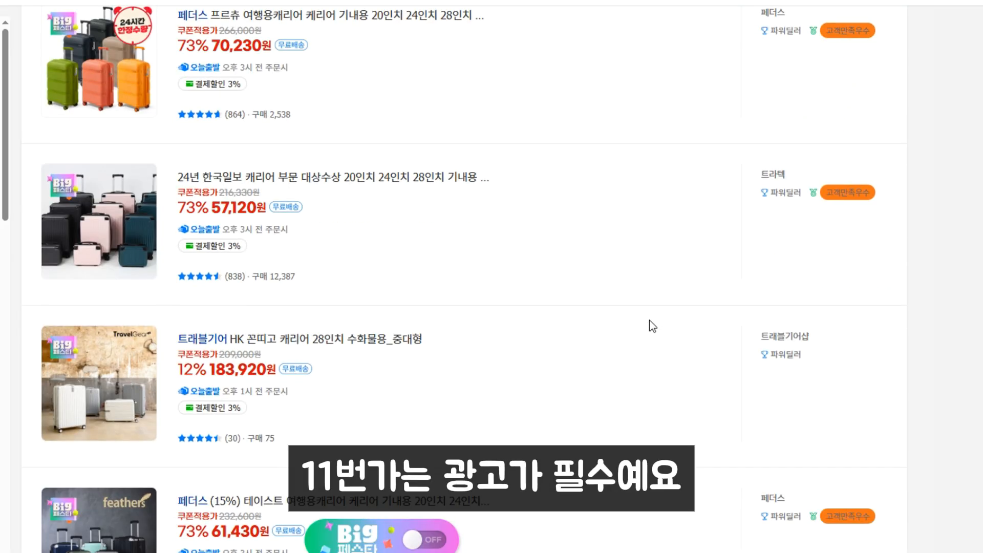
Step: Go back through the 먼저 둘러보세요 ad section and count its advertised products until 오늘의 상품이에요 begins
{"action": "scroll", "coordinate": [649, 323], "scroll_direction": "up", "scroll_amount": 15}
{"action": "scroll", "coordinate": [639, 310], "scroll_direction": "up", "scroll_amount": 15}
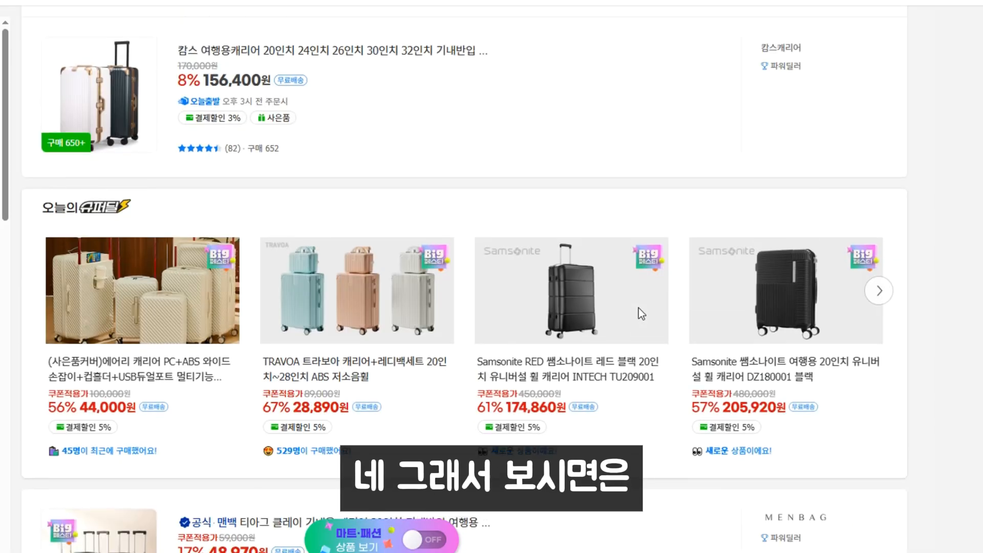
{"action": "scroll", "coordinate": [637, 299], "scroll_direction": "up", "scroll_amount": 20}
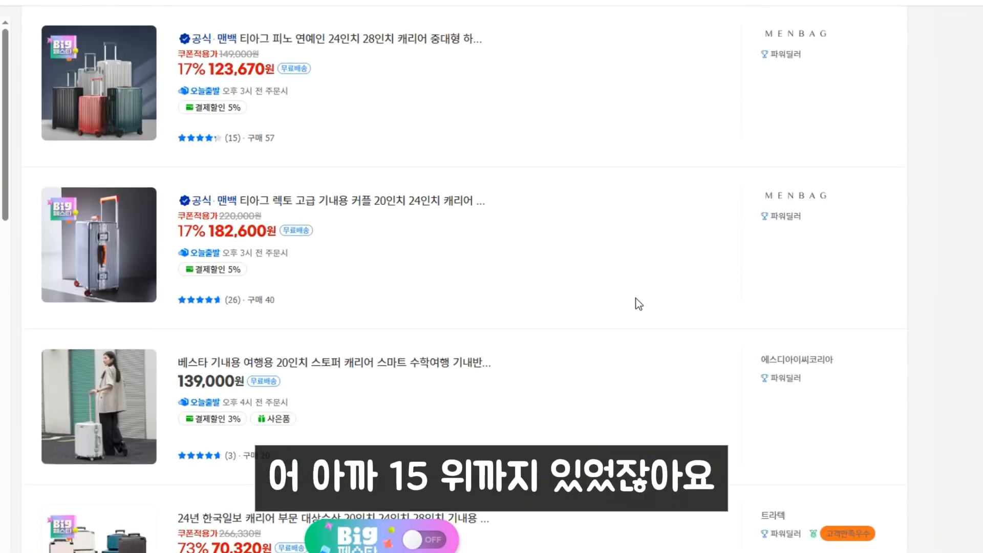
{"action": "scroll", "coordinate": [625, 309], "scroll_direction": "down", "scroll_amount": 10}
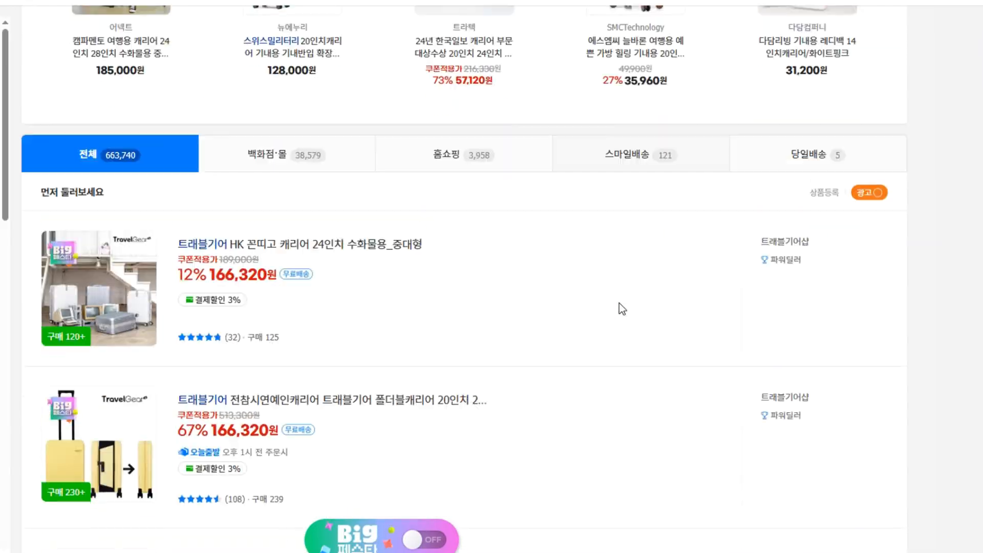
{"action": "scroll", "coordinate": [419, 218], "scroll_direction": "down", "scroll_amount": 17}
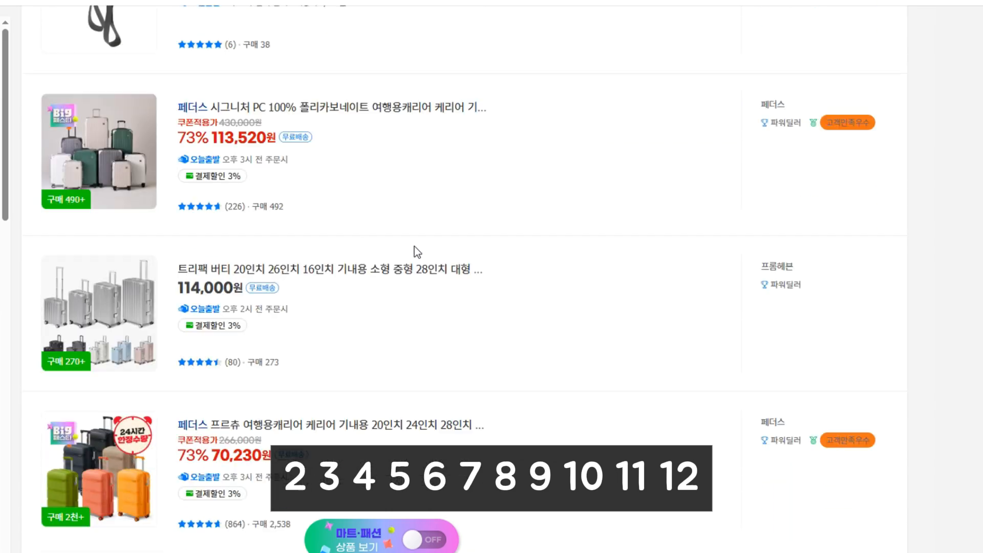
{"action": "scroll", "coordinate": [338, 285], "scroll_direction": "down", "scroll_amount": 11}
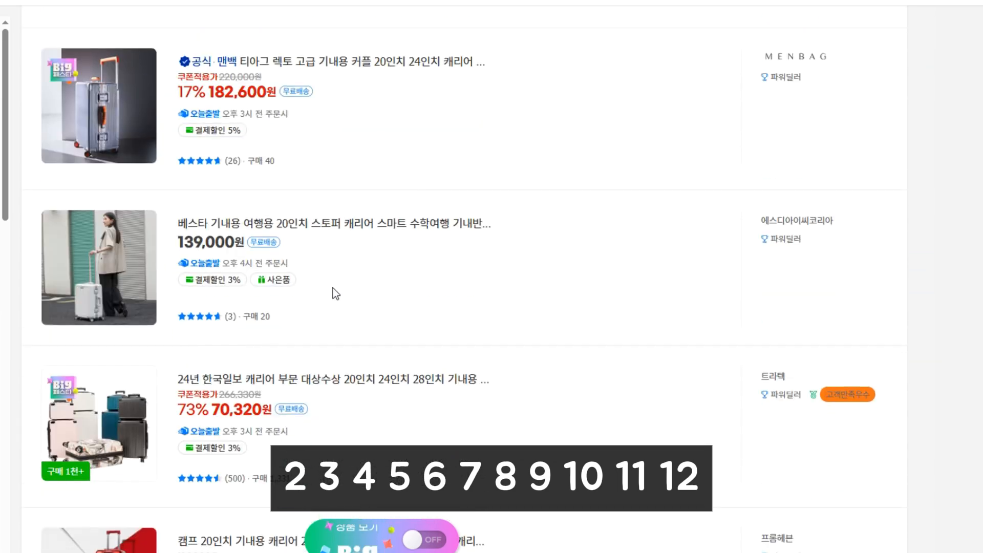
{"action": "scroll", "coordinate": [592, 241], "scroll_direction": "down", "scroll_amount": 8}
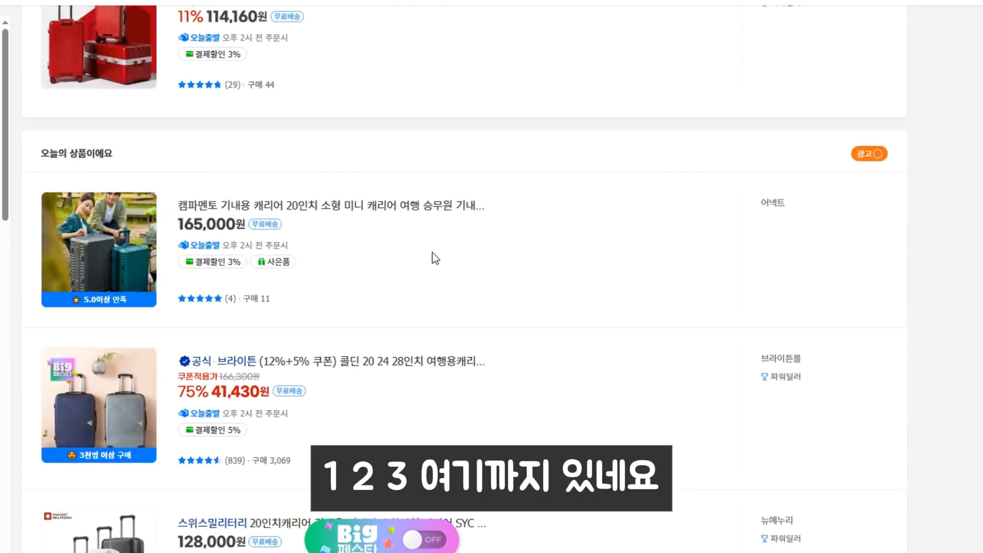
{"action": "left_click_drag", "start_coordinate": [507, 347], "coordinate": [12, 205]}
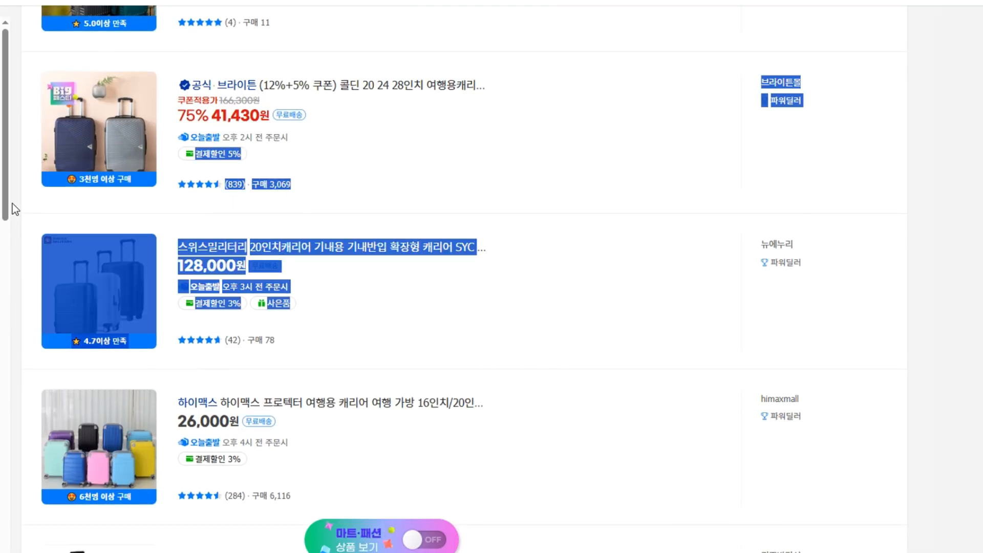
{"action": "left_click", "coordinate": [520, 184]}
{"action": "scroll", "coordinate": [542, 246], "scroll_direction": "up", "scroll_amount": 8}
{"action": "scroll", "coordinate": [566, 306], "scroll_direction": "up", "scroll_amount": 4}
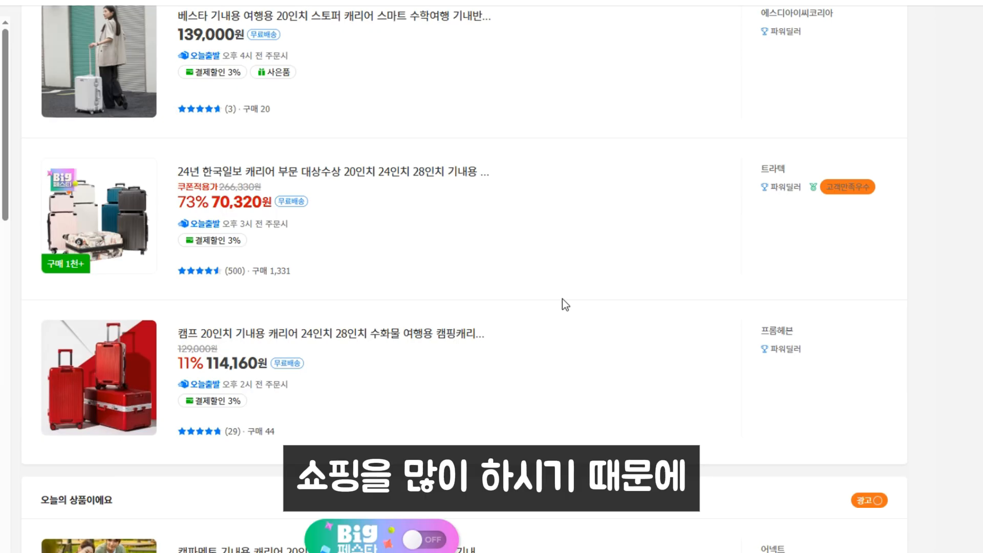
{"action": "scroll", "coordinate": [560, 295], "scroll_direction": "up", "scroll_amount": 17}
{"action": "scroll", "coordinate": [560, 295], "scroll_direction": "up", "scroll_amount": 10}
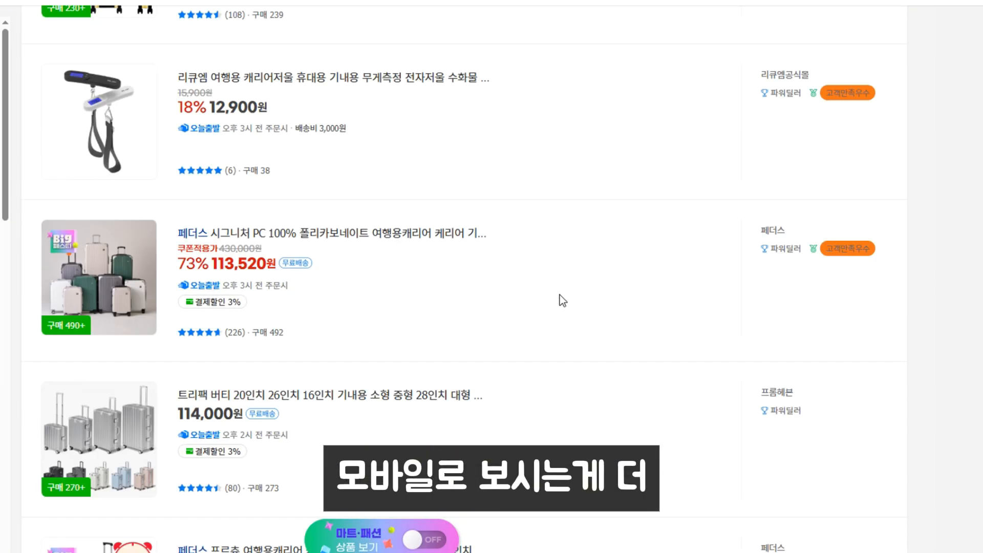
{"action": "scroll", "coordinate": [561, 295], "scroll_direction": "up", "scroll_amount": 5}
{"action": "scroll", "coordinate": [560, 295], "scroll_direction": "down", "scroll_amount": 4}
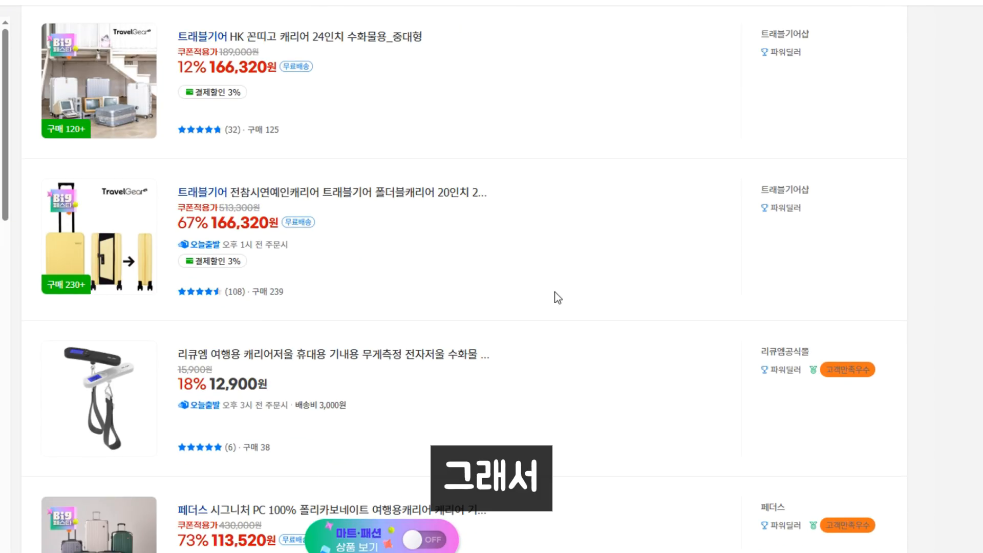
{"action": "scroll", "coordinate": [561, 339], "scroll_direction": "down", "scroll_amount": 20}
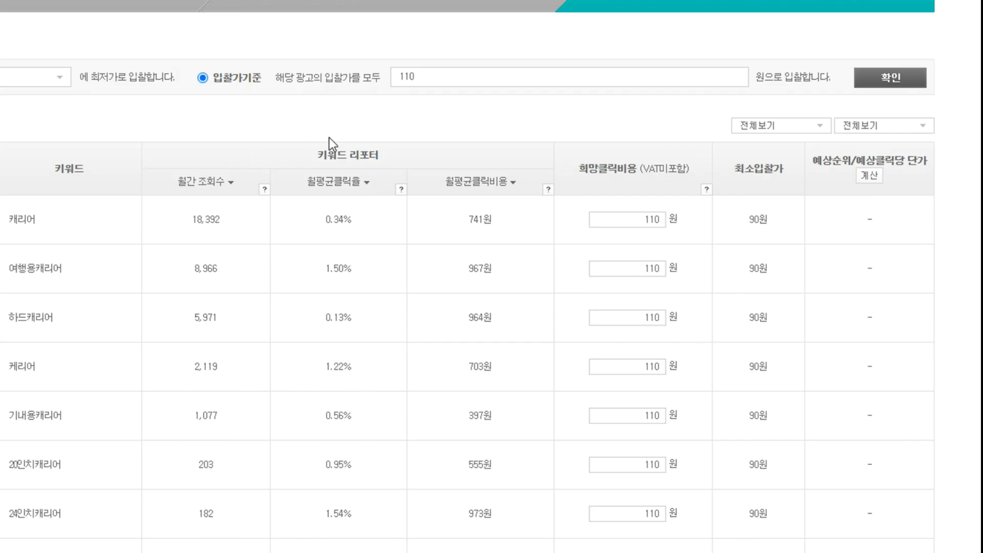
Step: Apply a 입찰가기준 bid of 100원 to all keywords in 입찰정보 입력 and complete the ad registration
{"action": "double_click", "coordinate": [407, 77]}
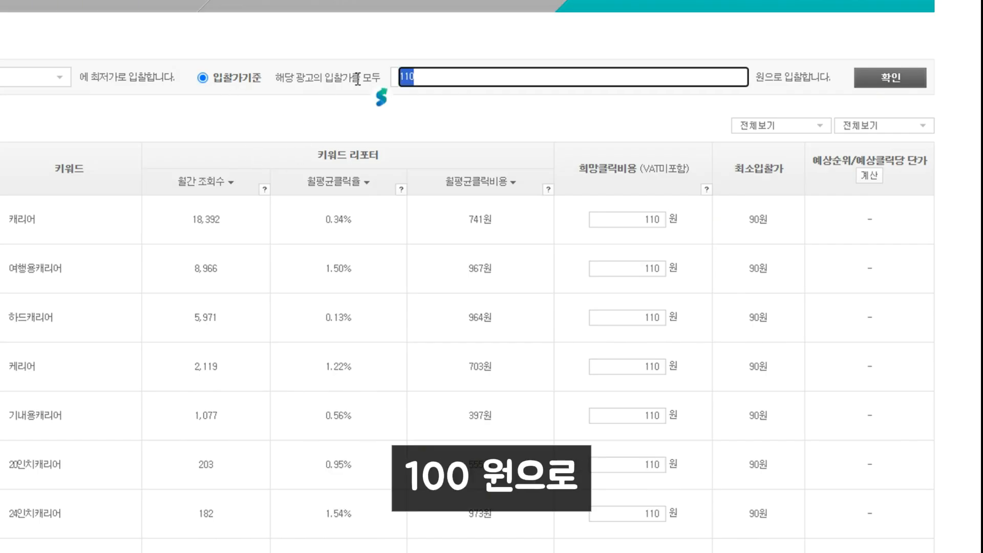
{"action": "type", "text": "100"}
{"action": "left_click", "coordinate": [906, 81]}
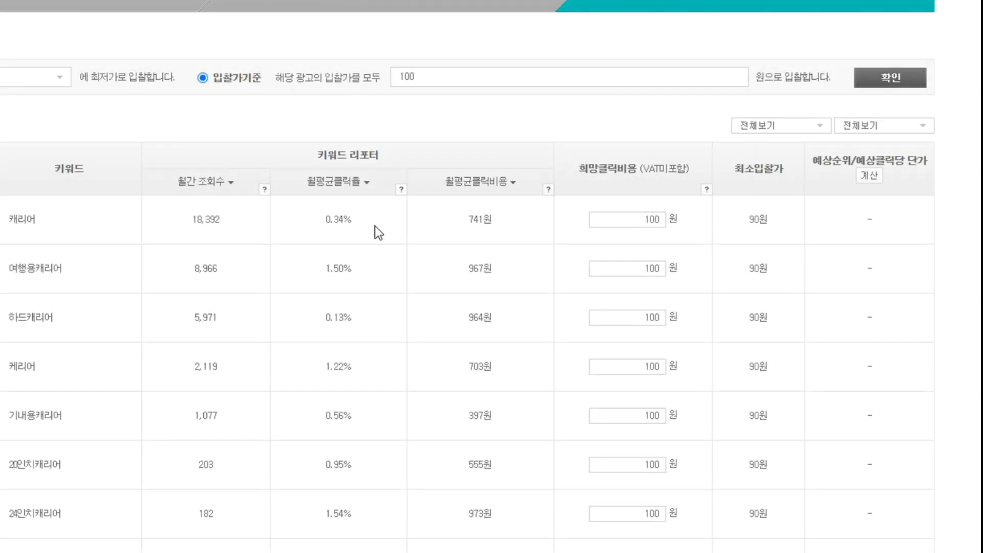
{"action": "scroll", "coordinate": [389, 237], "scroll_direction": "down", "scroll_amount": 10}
{"action": "scroll", "coordinate": [396, 240], "scroll_direction": "down", "scroll_amount": 10}
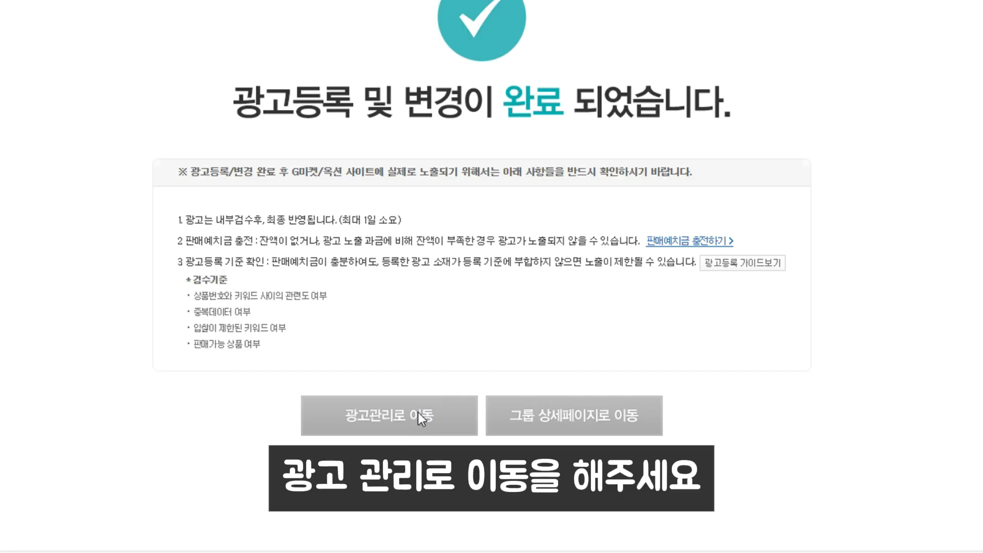
Step: Go to 광고관리, open ad group A-023 캐리어, select all its keywords and start 자동입찰설정 for them
{"action": "left_click", "coordinate": [418, 413]}
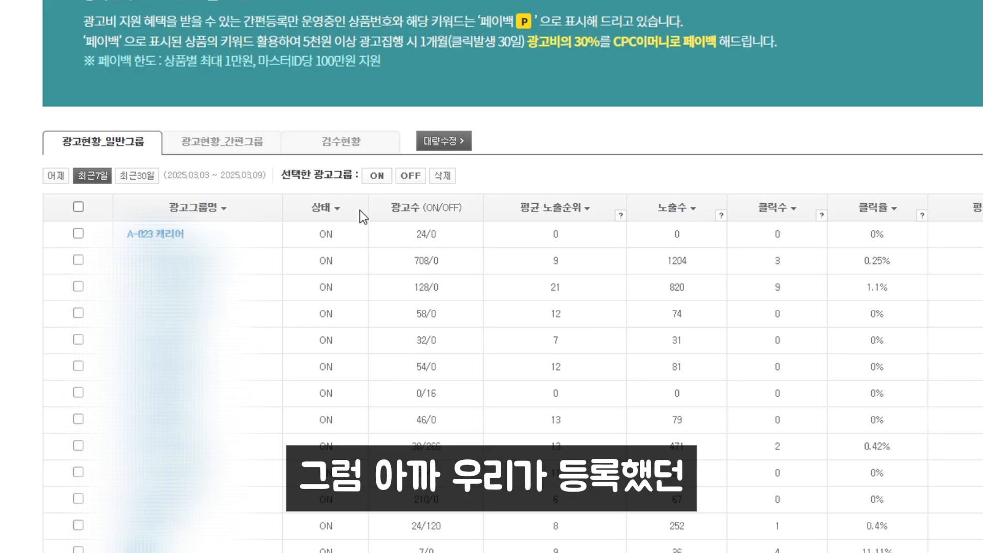
{"action": "left_click", "coordinate": [168, 237]}
{"action": "scroll", "coordinate": [293, 253], "scroll_direction": "down", "scroll_amount": 5}
{"action": "left_click", "coordinate": [61, 170]}
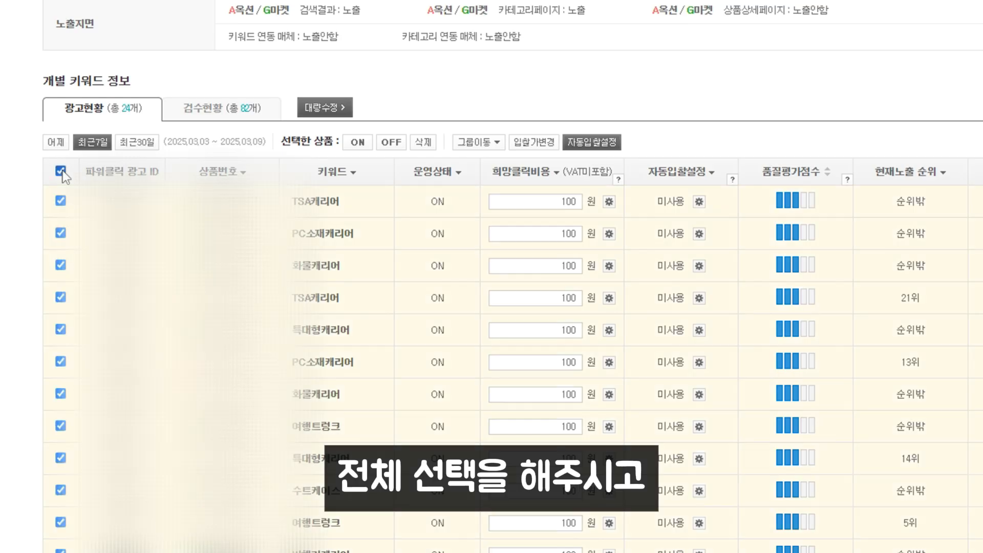
{"action": "left_click", "coordinate": [593, 142]}
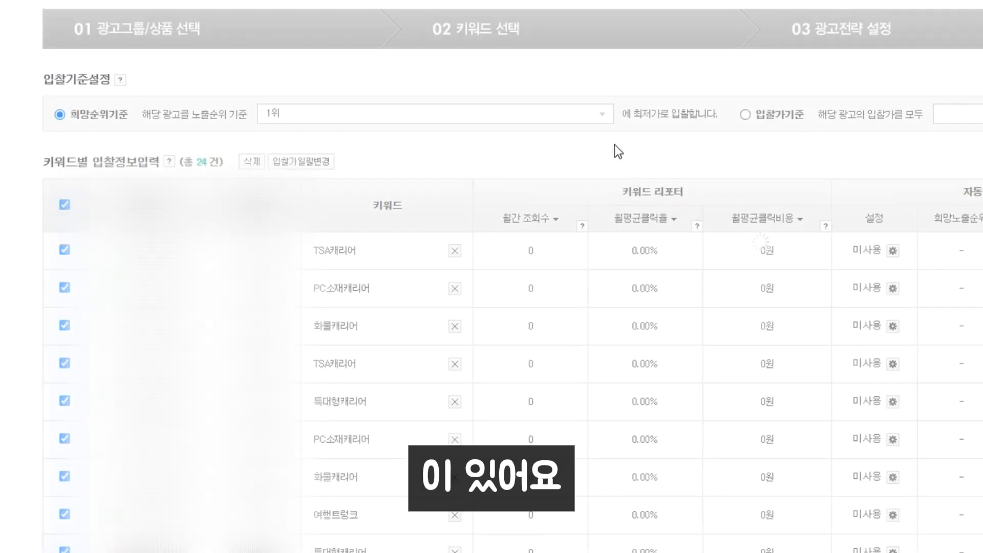
Step: Bulk-enable 자동입찰 for the selected keywords with 희망 노출순위 8 and 최대 클릭비용 500원, and complete the registration
{"action": "left_click", "coordinate": [311, 169]}
{"action": "left_click", "coordinate": [437, 287]}
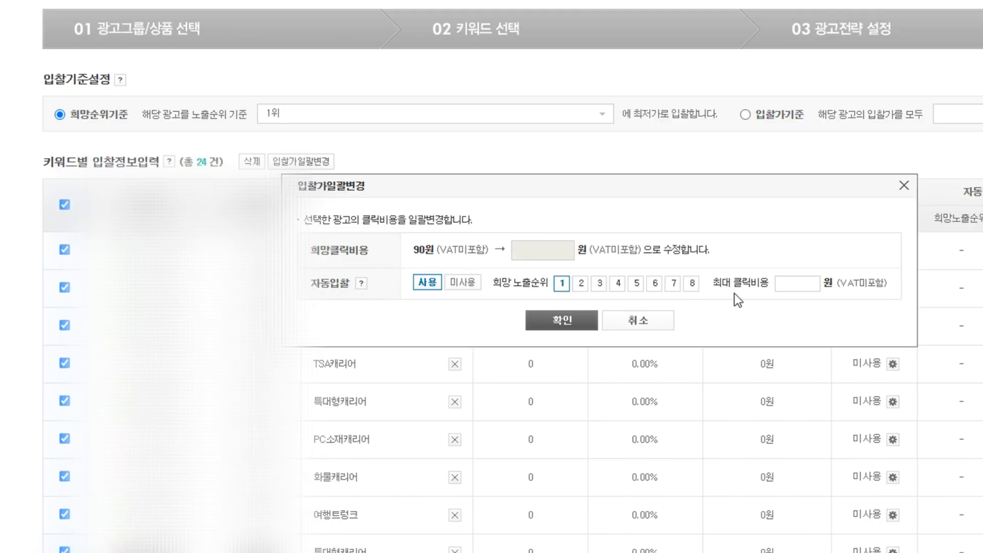
{"action": "left_click", "coordinate": [692, 285]}
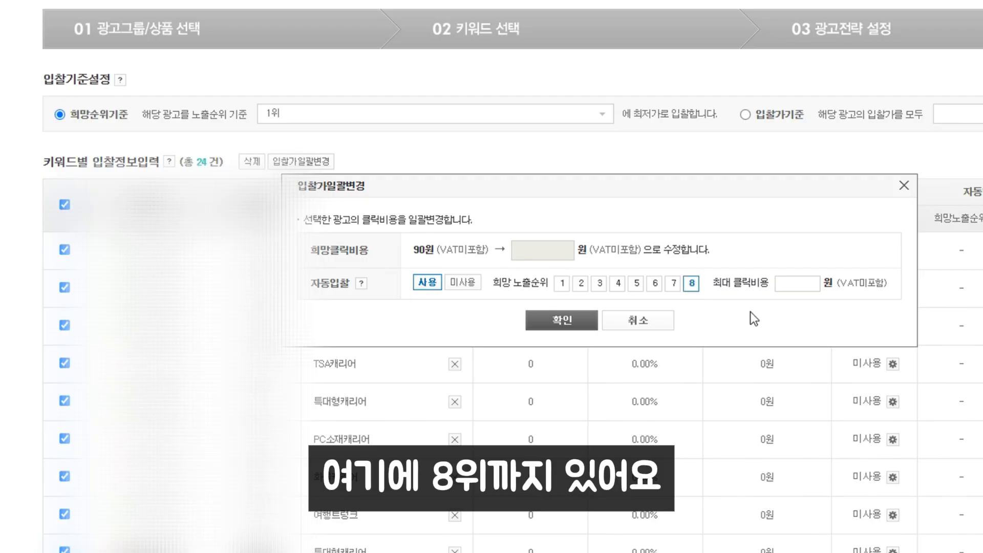
{"action": "left_click", "coordinate": [801, 283]}
{"action": "type", "text": "300"}
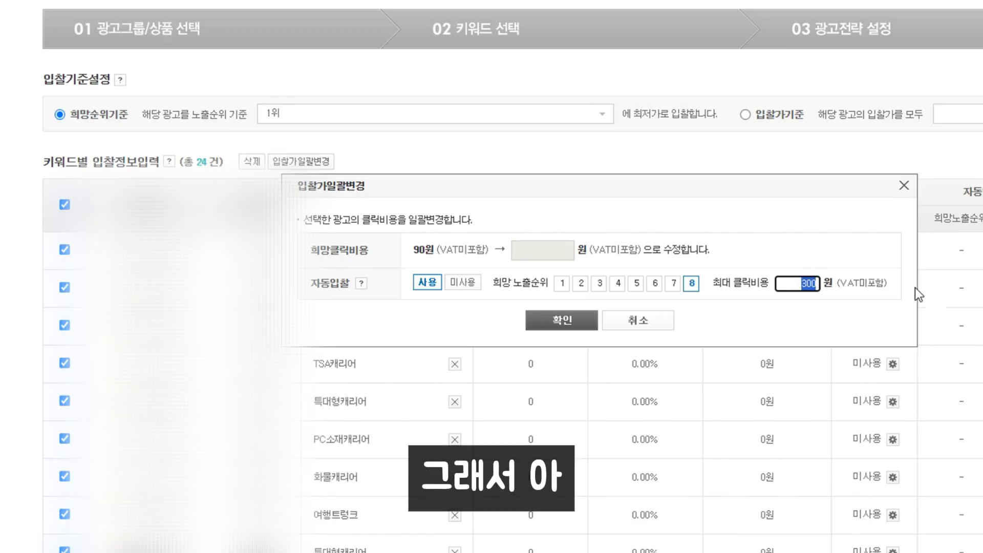
{"action": "type", "text": "500"}
{"action": "left_click", "coordinate": [868, 269]}
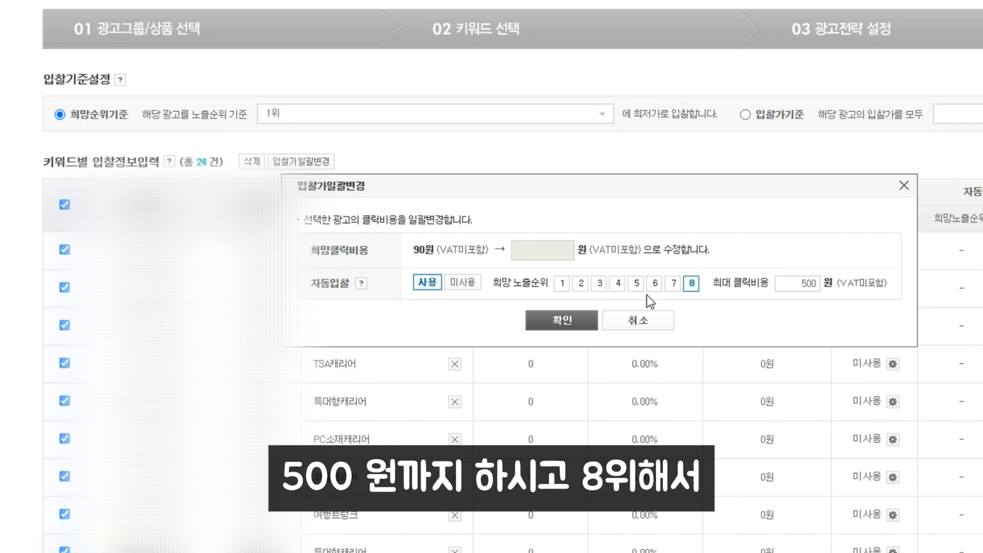
{"action": "left_click", "coordinate": [574, 322]}
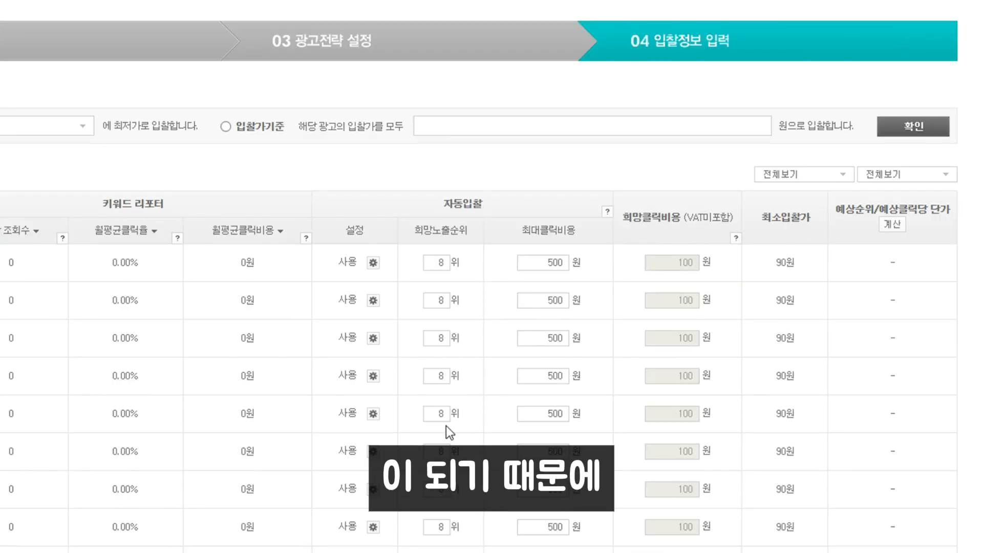
{"action": "scroll", "coordinate": [443, 428], "scroll_direction": "down", "scroll_amount": 10}
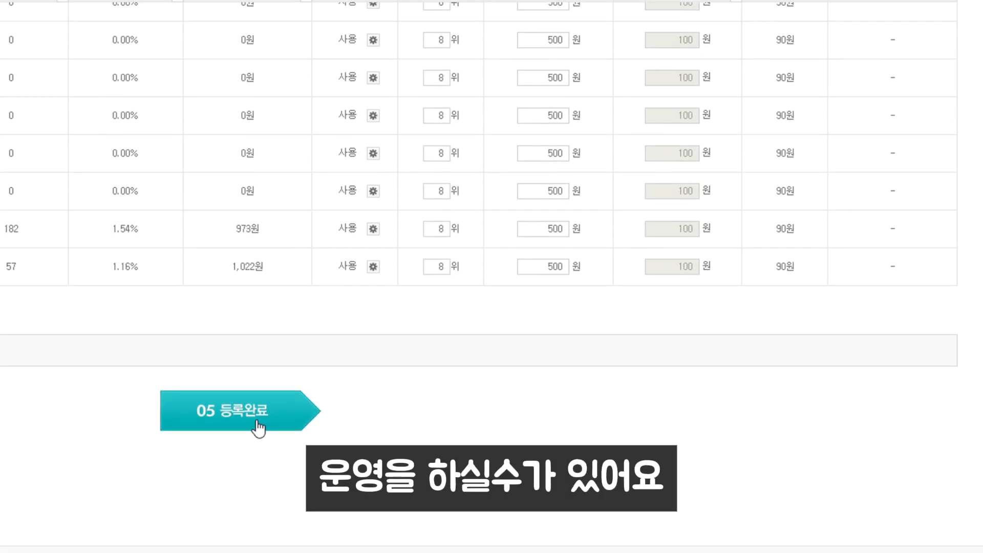
{"action": "left_click", "coordinate": [259, 430]}
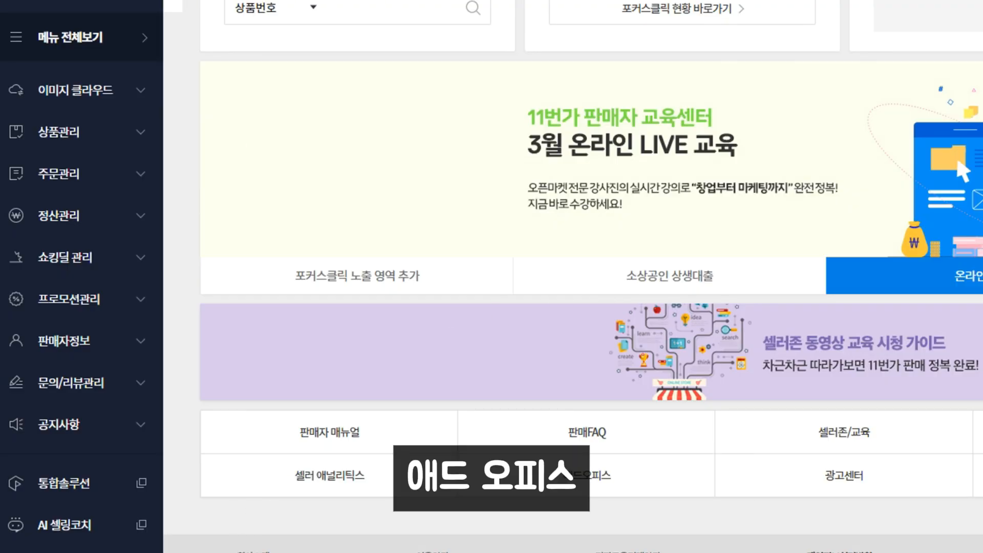
Step: Switch to the 11번가 seller office and open 애드오피스
{"action": "scroll", "coordinate": [87, 528], "scroll_direction": "down", "scroll_amount": 3}
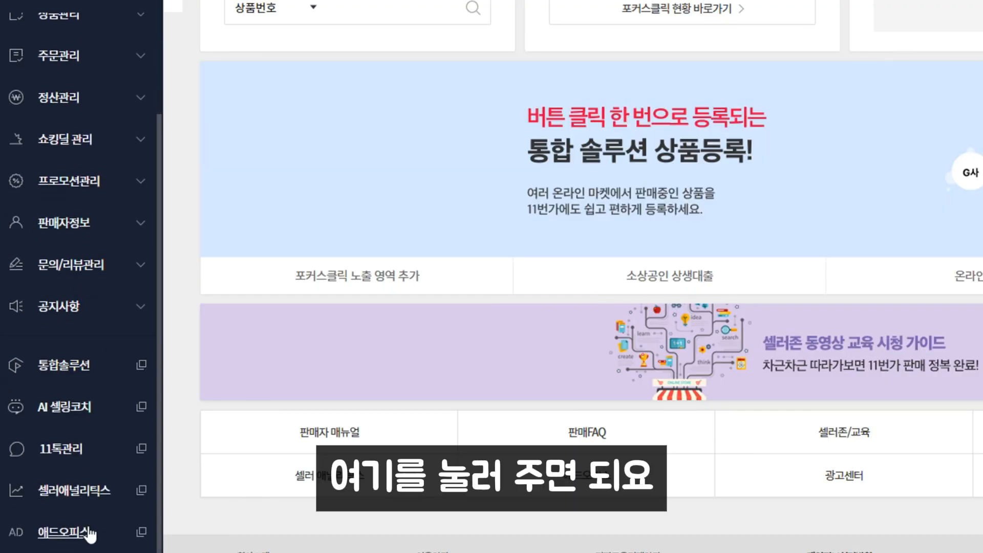
{"action": "left_click", "coordinate": [92, 530]}
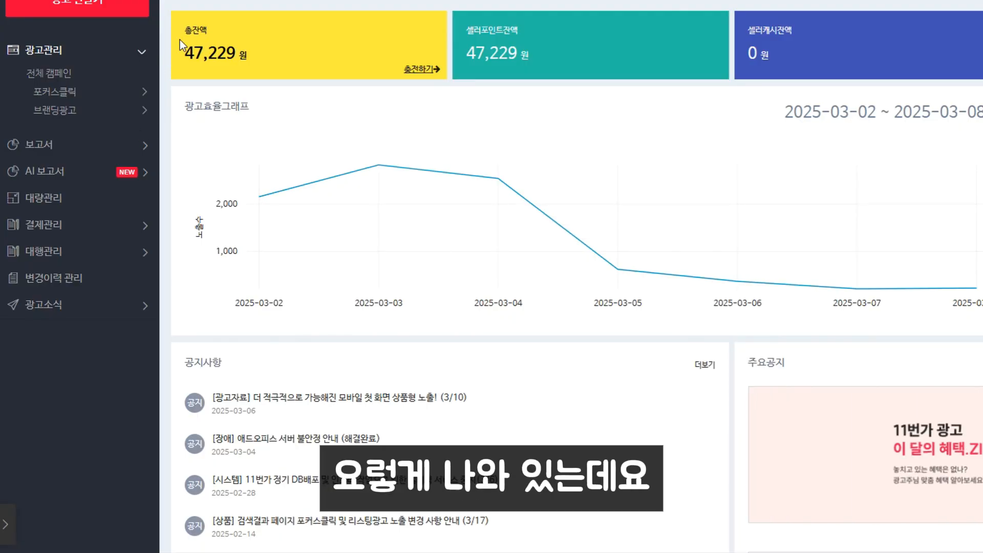
{"action": "left_click", "coordinate": [65, 95]}
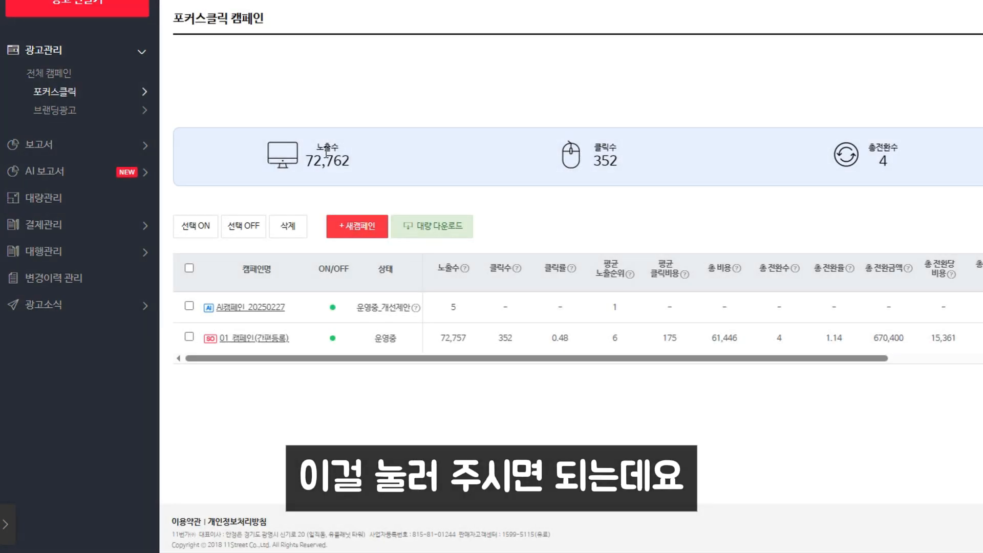
{"action": "left_click", "coordinate": [374, 226]}
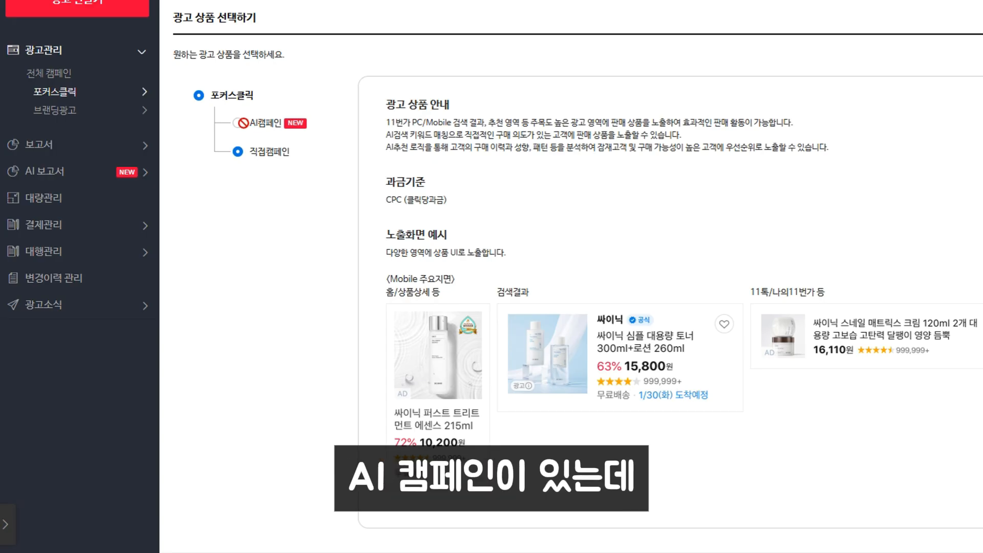
{"action": "scroll", "coordinate": [536, 179], "scroll_direction": "down", "scroll_amount": 2}
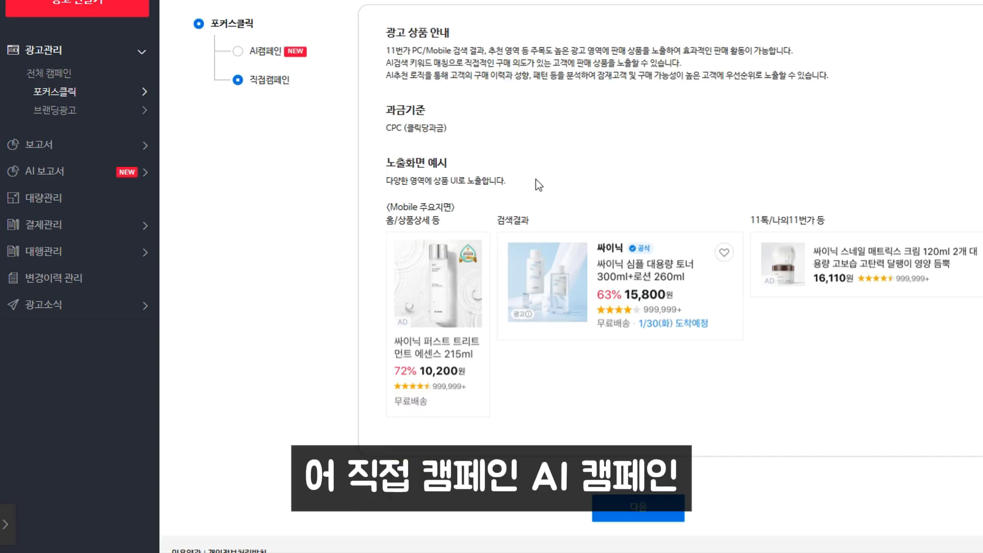
{"action": "scroll", "coordinate": [430, 152], "scroll_direction": "up", "scroll_amount": 2}
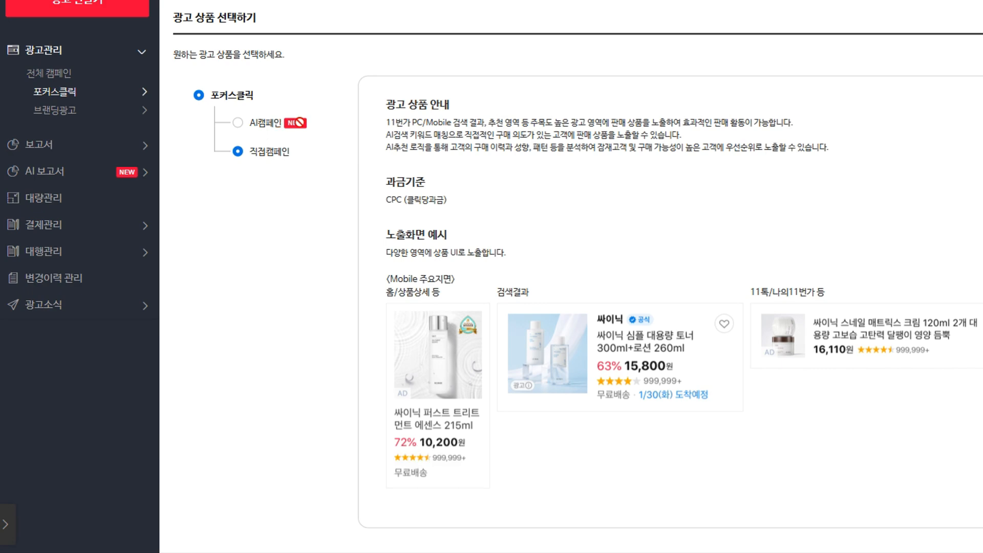
Step: Start a new 포커스클릭 campaign using the 직접캠페인 type
{"action": "left_click", "coordinate": [71, 93]}
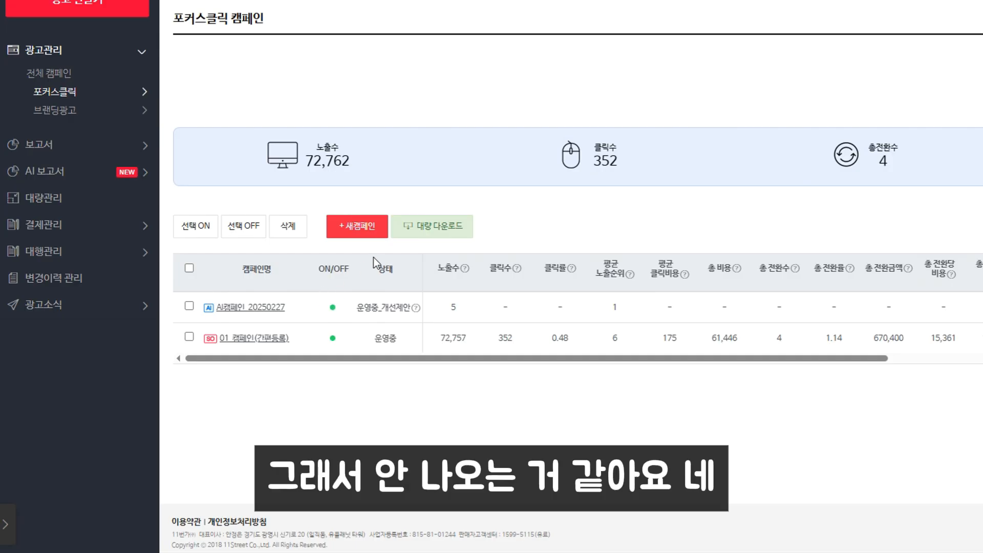
{"action": "left_click", "coordinate": [361, 231]}
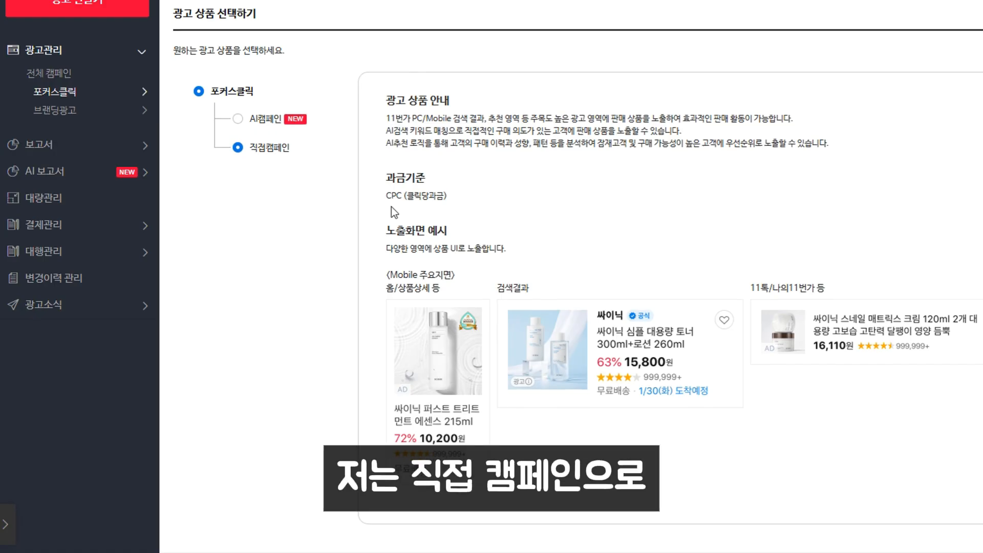
{"action": "scroll", "coordinate": [392, 207], "scroll_direction": "down", "scroll_amount": 2}
{"action": "scroll", "coordinate": [654, 410], "scroll_direction": "up", "scroll_amount": 1}
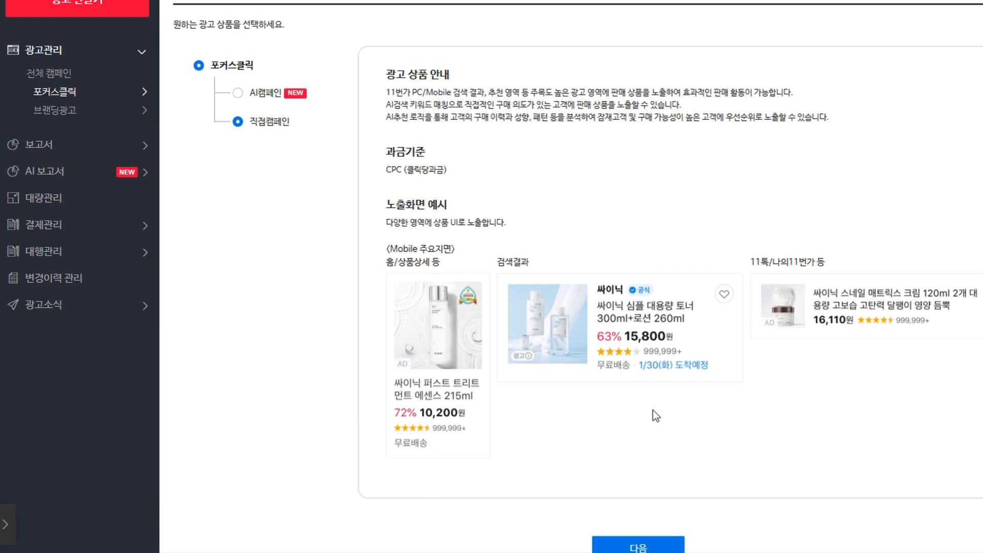
{"action": "scroll", "coordinate": [654, 411], "scroll_direction": "down", "scroll_amount": 1}
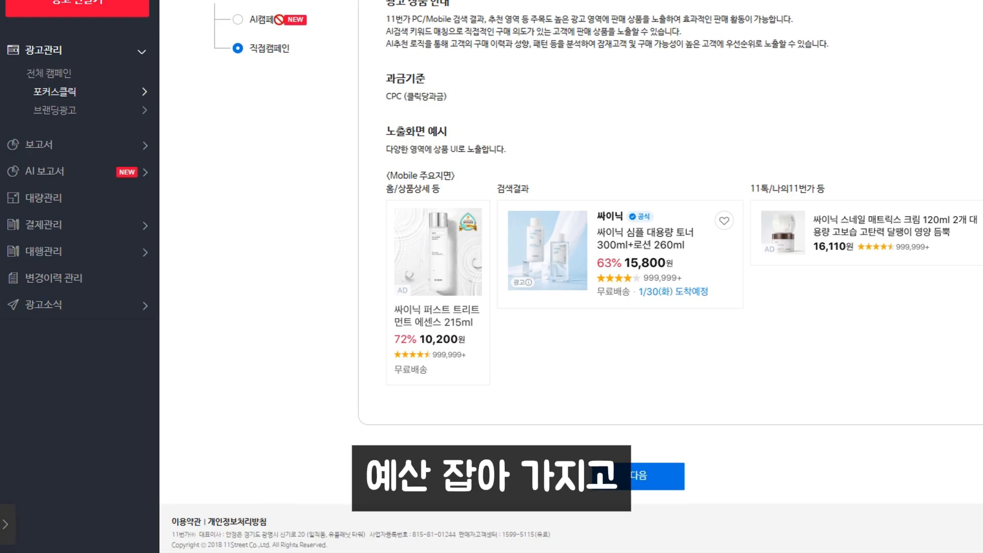
{"action": "left_click", "coordinate": [655, 493]}
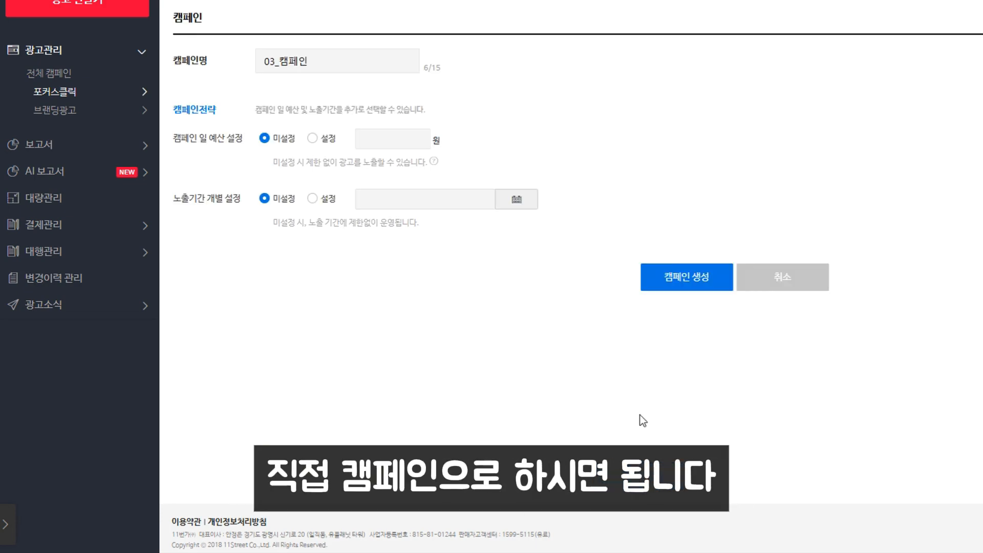
Step: Name the campaign 스토어A, keep the daily budget and exposure period at 미설정, and create it
{"action": "key", "text": "ctrl+a"}
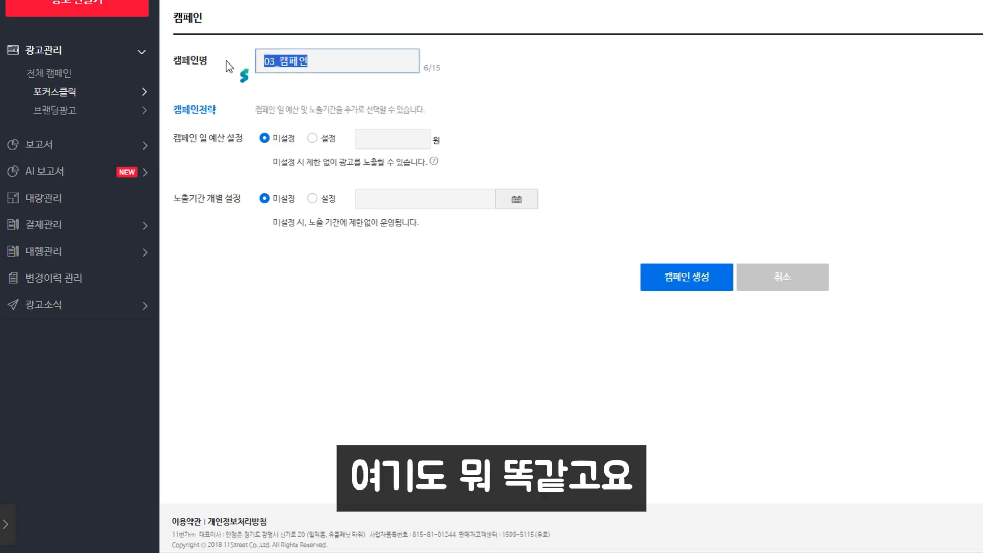
{"action": "type", "text": "스토어A"}
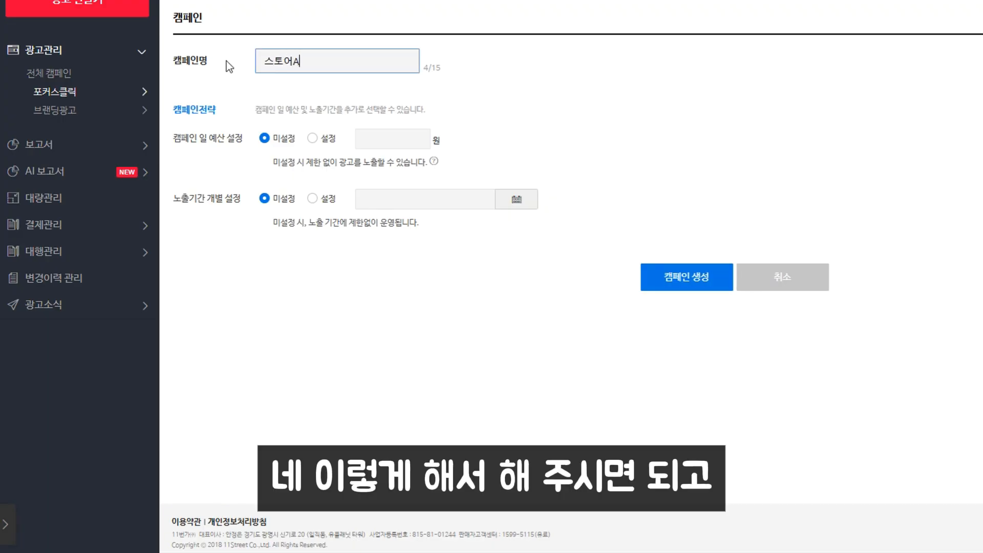
{"action": "left_click", "coordinate": [466, 173]}
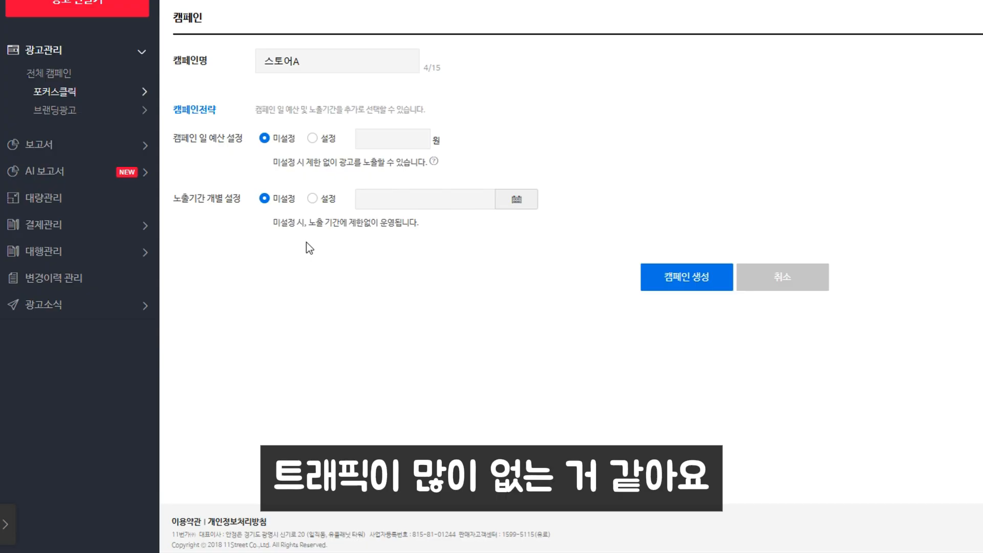
{"action": "left_click", "coordinate": [703, 281]}
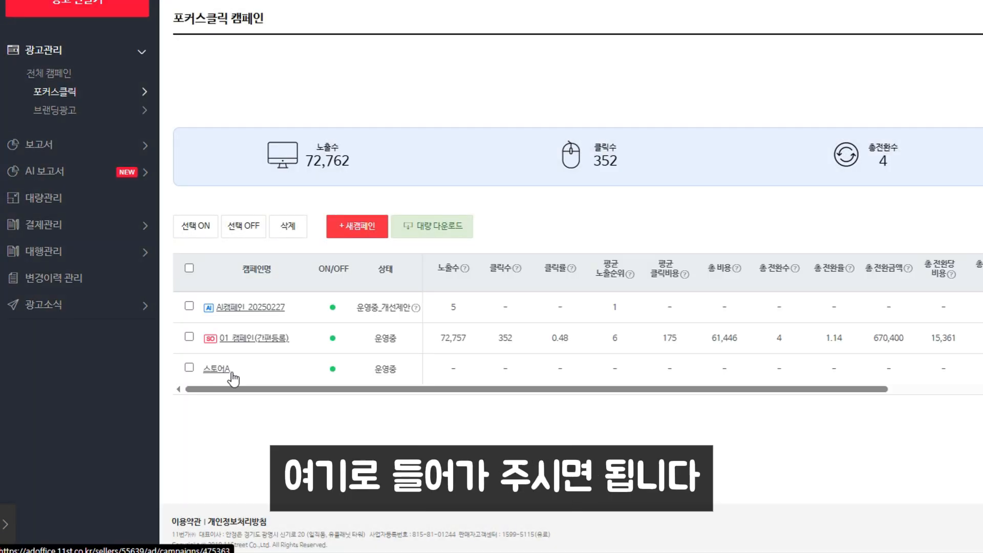
Step: Start a new group in campaign 스토어A and set its AI검색 and AI추천 bids to 100원 each
{"action": "left_click", "coordinate": [224, 374]}
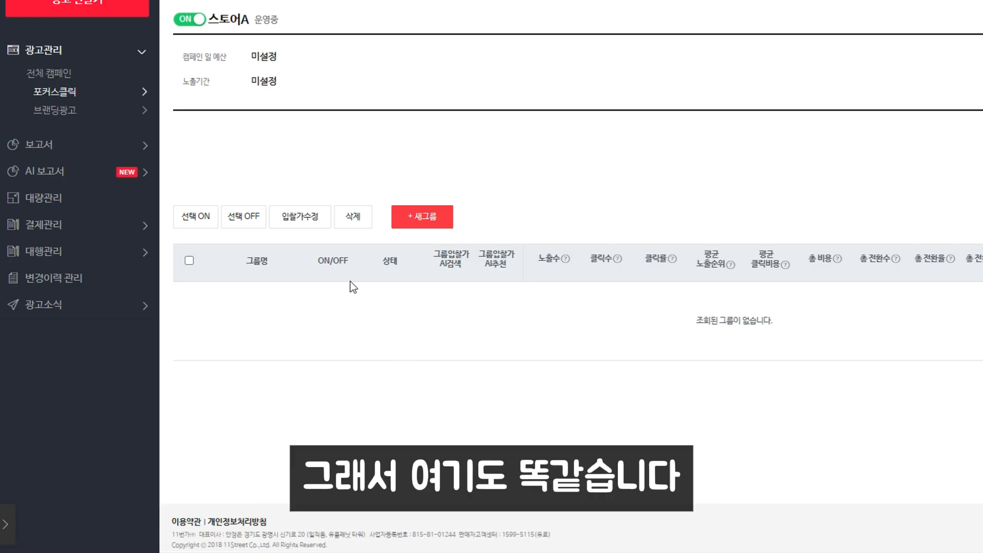
{"action": "left_click", "coordinate": [435, 218]}
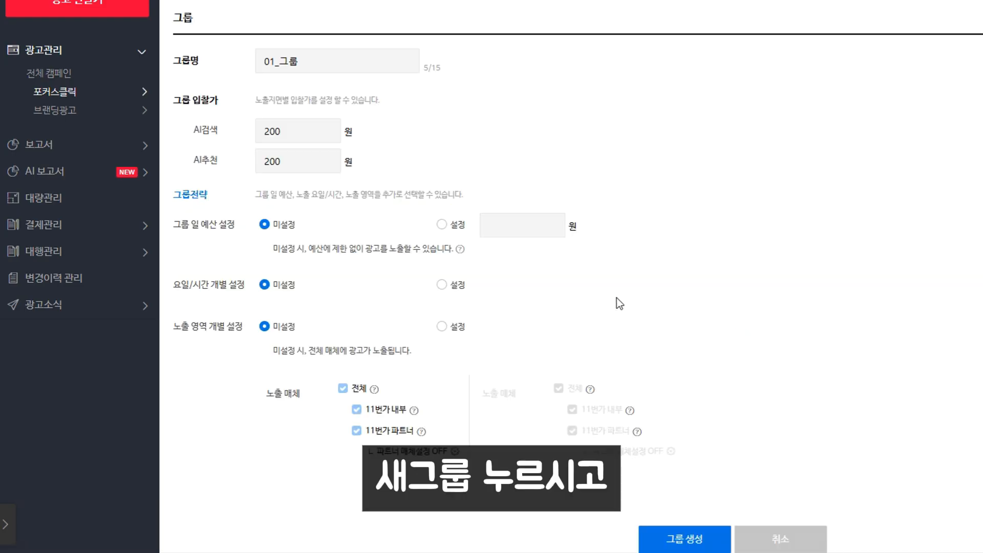
{"action": "double_click", "coordinate": [327, 133]}
{"action": "type", "text": "100"}
{"action": "left_click_drag", "start_coordinate": [287, 138], "coordinate": [259, 162]}
{"action": "key", "text": "ctrl+c"}
{"action": "key", "text": "ctrl+v"}
{"action": "left_click", "coordinate": [584, 158]}
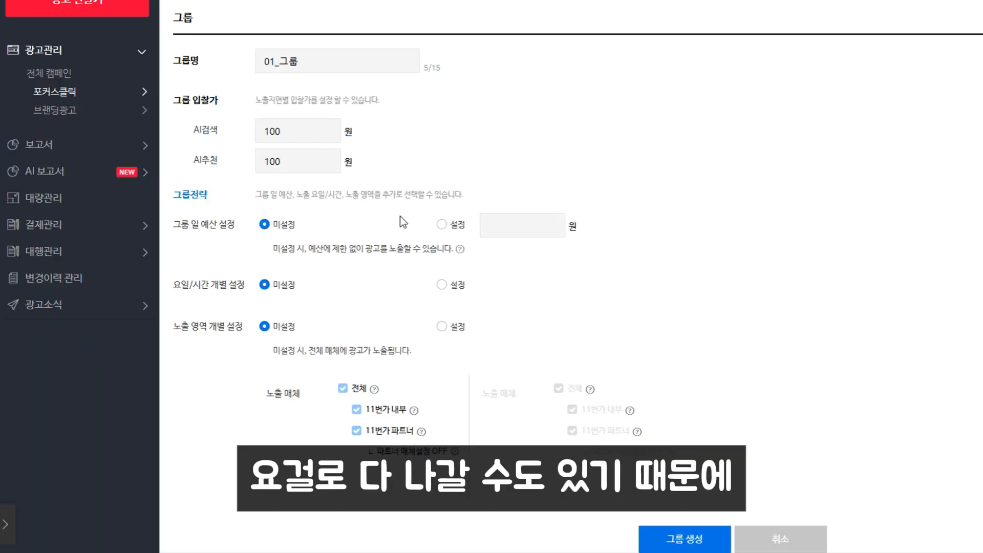
Step: Set 노출 영역 개별 설정 to exclude 11번가 파트너, leaving only 11번가 내부, and create the group
{"action": "scroll", "coordinate": [404, 222], "scroll_direction": "down", "scroll_amount": 2}
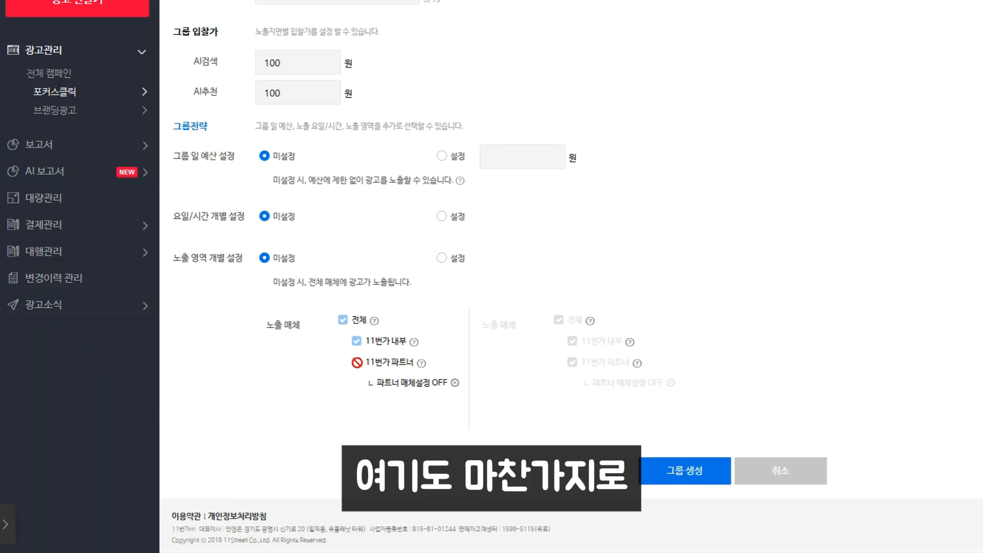
{"action": "left_click", "coordinate": [441, 258]}
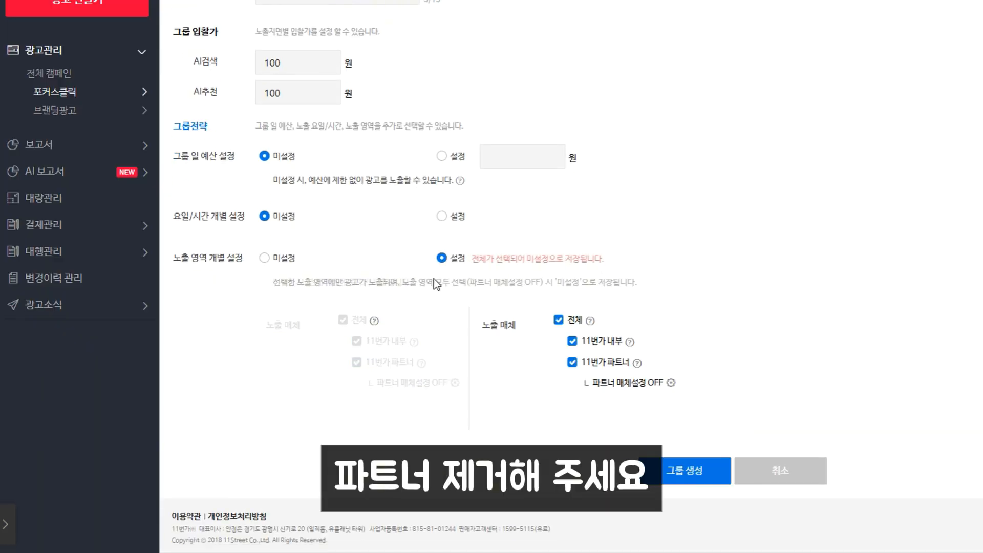
{"action": "left_click", "coordinate": [572, 362]}
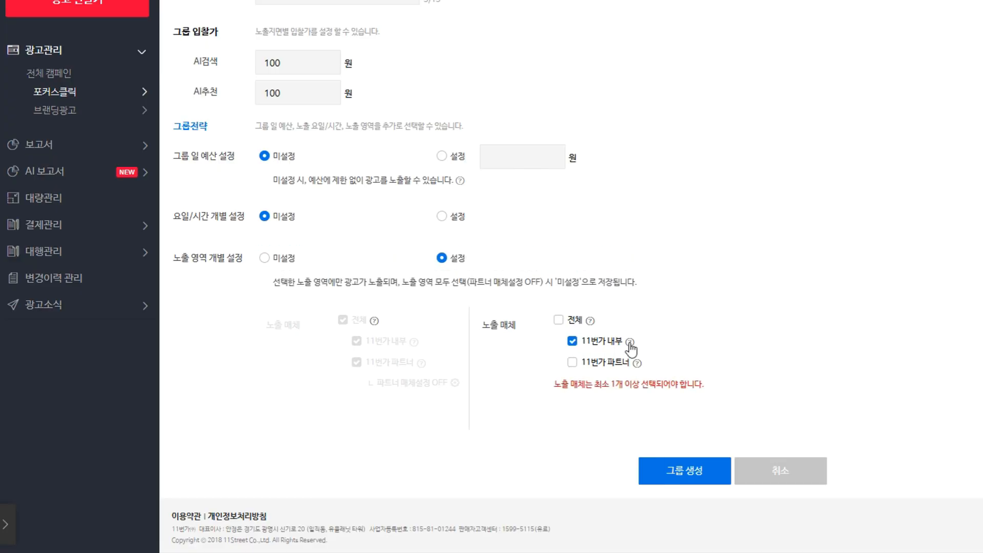
{"action": "mouse_move", "coordinate": [630, 345]}
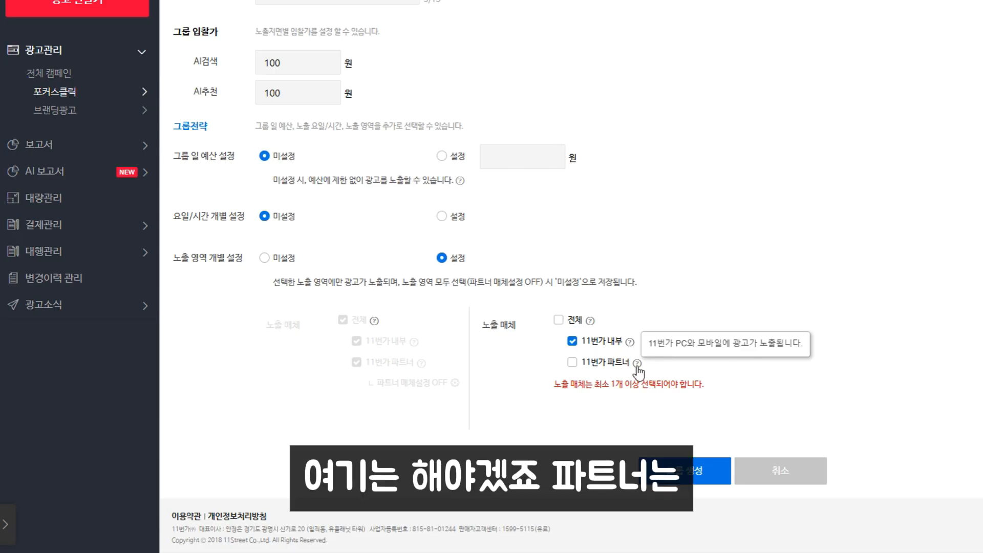
{"action": "left_click", "coordinate": [691, 479]}
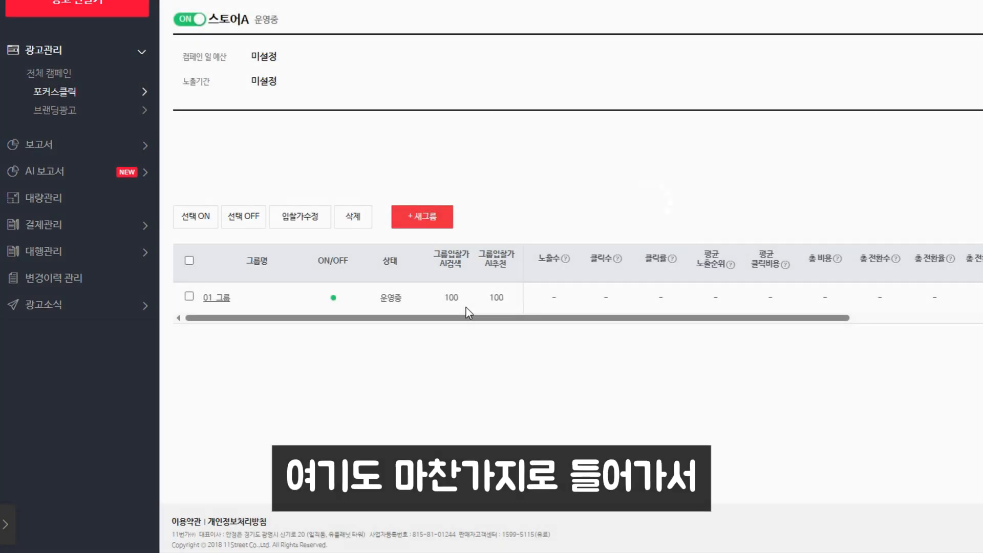
Step: Open 01_그룹, add the first listed product to it as a new ad product, and continue to product management
{"action": "left_click", "coordinate": [222, 300]}
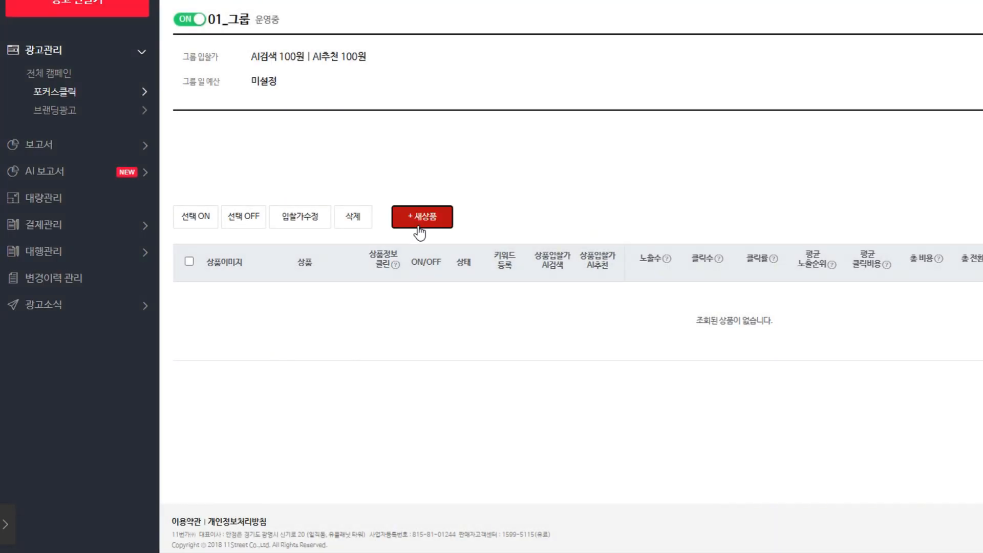
{"action": "left_click", "coordinate": [422, 217]}
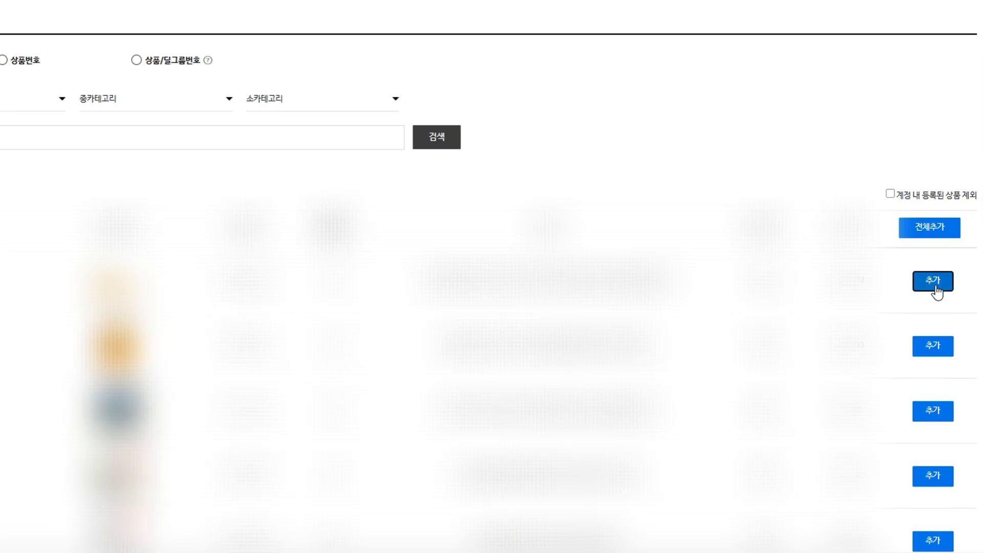
{"action": "left_click", "coordinate": [933, 281]}
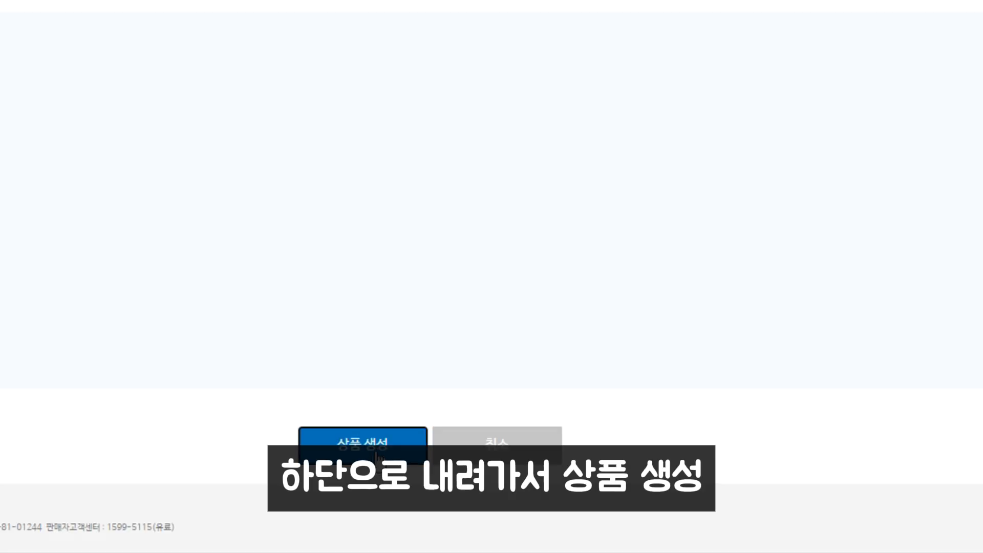
{"action": "left_click", "coordinate": [374, 451]}
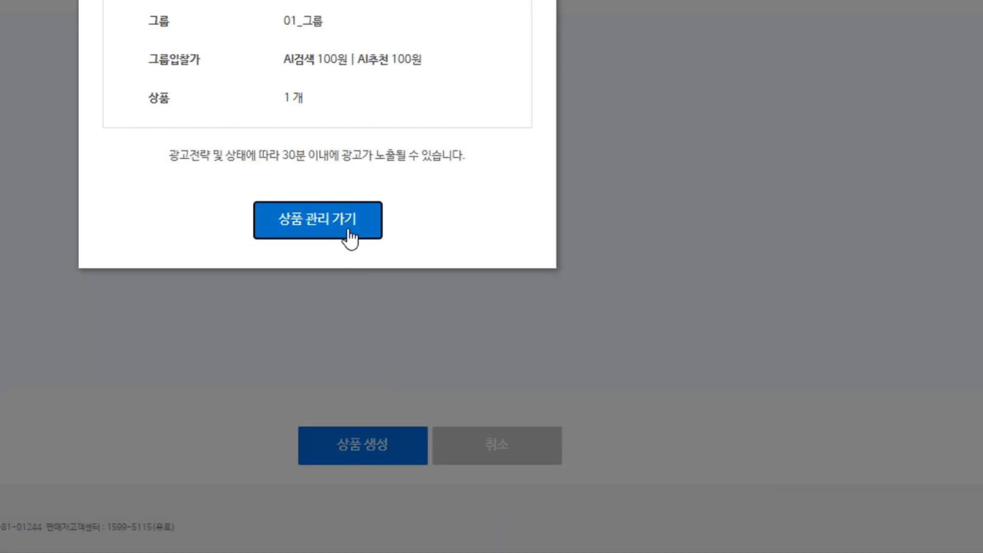
{"action": "left_click", "coordinate": [345, 229]}
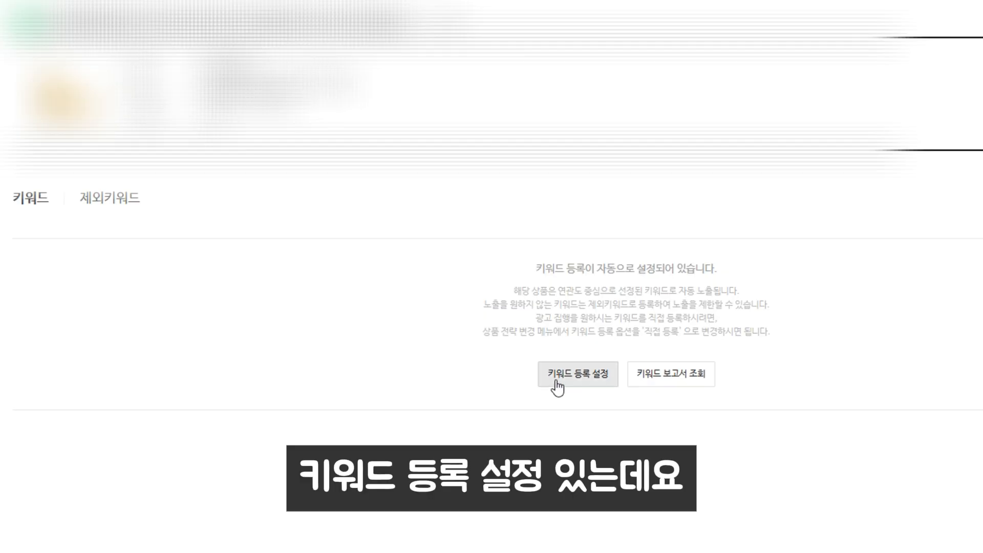
Step: Switch the product's 키워드 등록 to 직접 등록, enter the carrier keywords such as 기내식캐리어, 여행트렁크 and 24캐리어, and complete the setting
{"action": "left_click", "coordinate": [556, 383]}
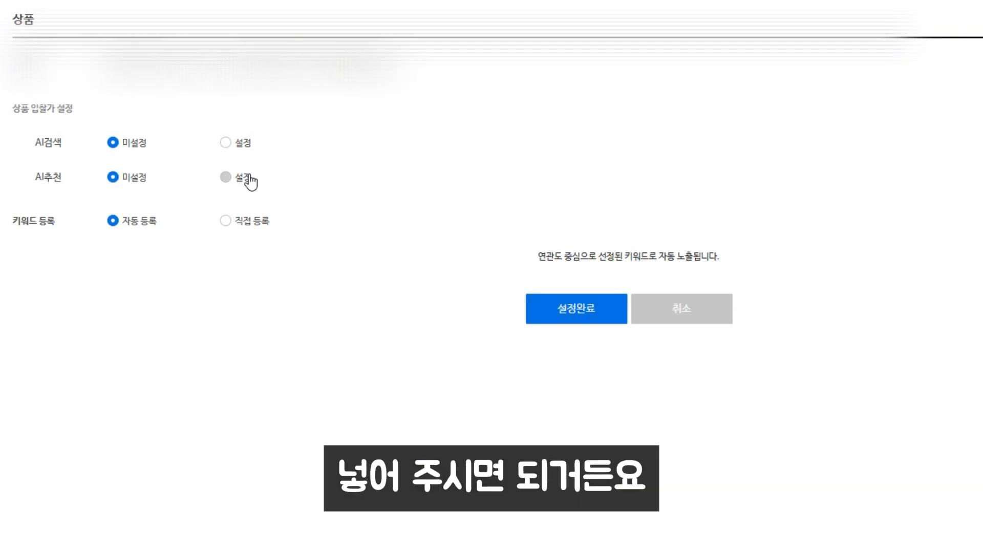
{"action": "left_click", "coordinate": [225, 221]}
{"action": "scroll", "coordinate": [896, 213], "scroll_direction": "down", "scroll_amount": 5}
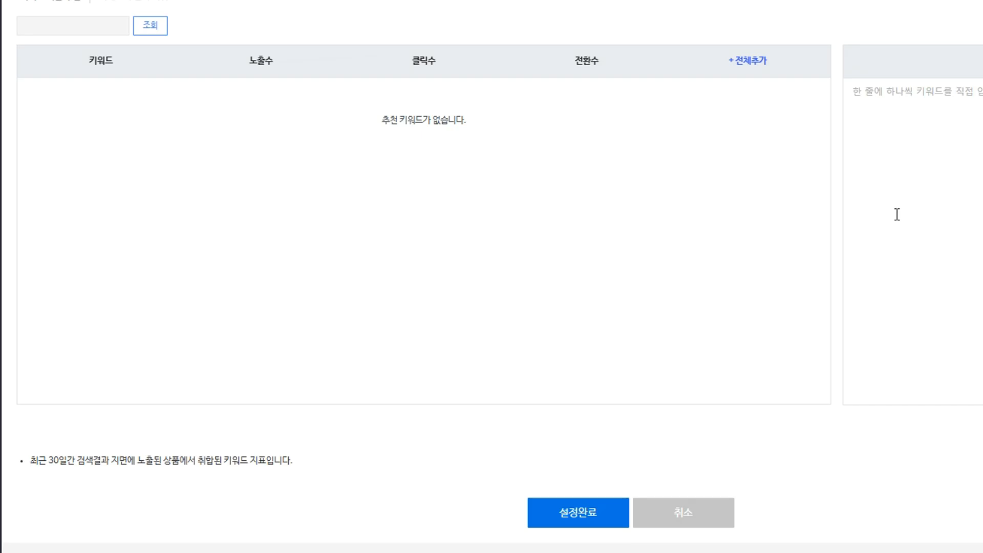
{"action": "left_click", "coordinate": [896, 213]}
{"action": "type", "text": "기내식캐리어 여행트렁크 24캐리어 예쁜캐리어 대용량캐리어 이민캐리어 1박2일캐리어 캐리어26 큰캐리어 유럽캐리어 캐리어PC PC소재캐리어 특대형캐리어 트래블캐리어 중대형캐리어 바퀴튼튼한캐리어 가볍고튼튼한캐리어 기내형캐리어 화물캐리어 이쁜캐리어 중형캐리어 하드케리어 커플캐리어"}
{"action": "left_click", "coordinate": [603, 513]}
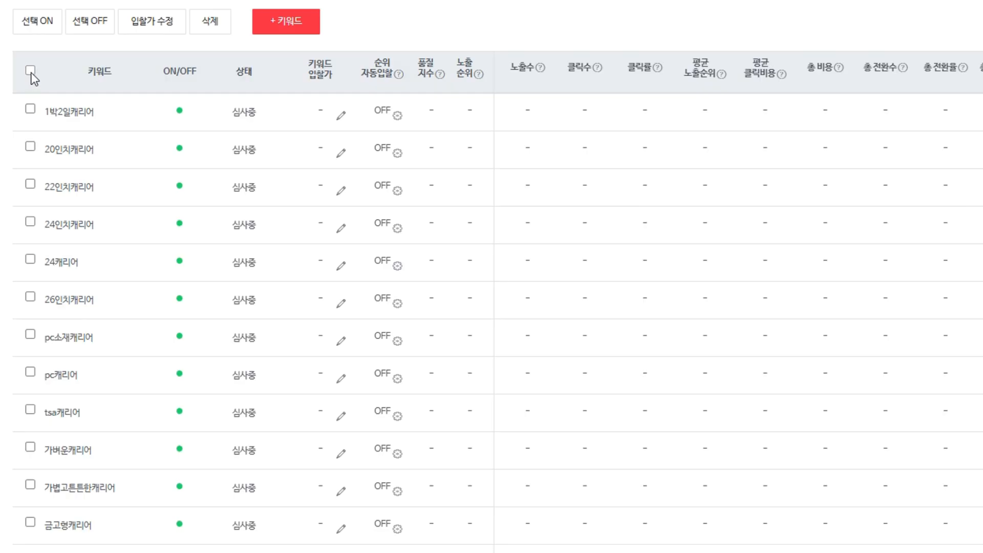
Step: Open 입찰가 수정 for all the product's keywords and choose 순위자동입찰 with a desired rank of 8위
{"action": "left_click", "coordinate": [30, 70]}
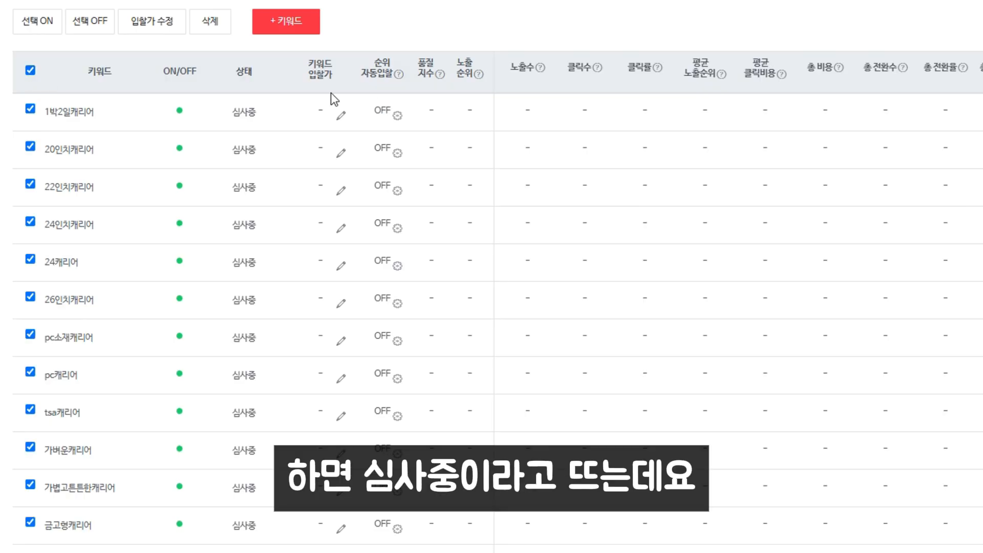
{"action": "left_click", "coordinate": [163, 25]}
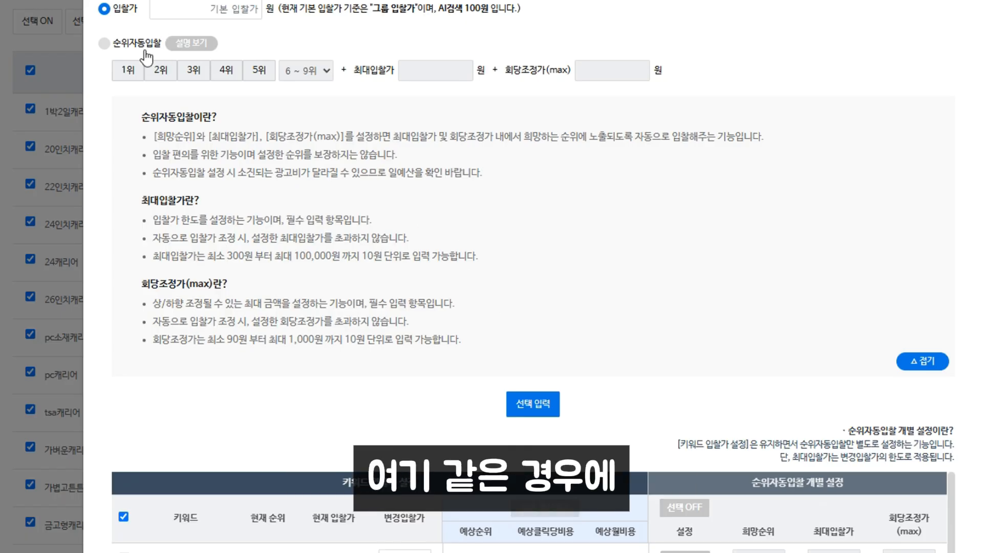
{"action": "left_click", "coordinate": [106, 44]}
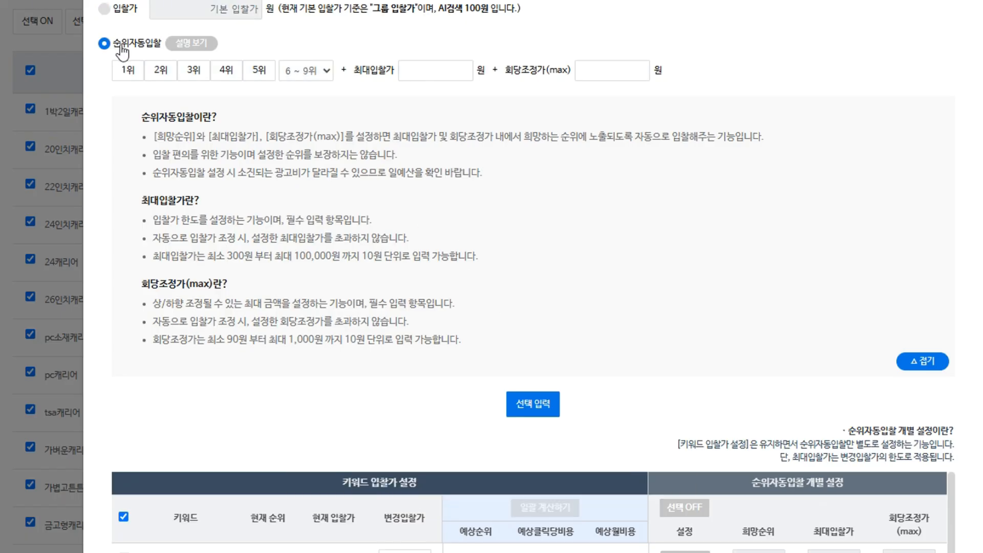
{"action": "left_click", "coordinate": [306, 72]}
{"action": "left_click", "coordinate": [307, 120]}
Step: Set 최대입찰가 to 500원 and 회당조정가(max) to 100원, apply them to the selected keywords, and save the bid changes
{"action": "left_click", "coordinate": [414, 74]}
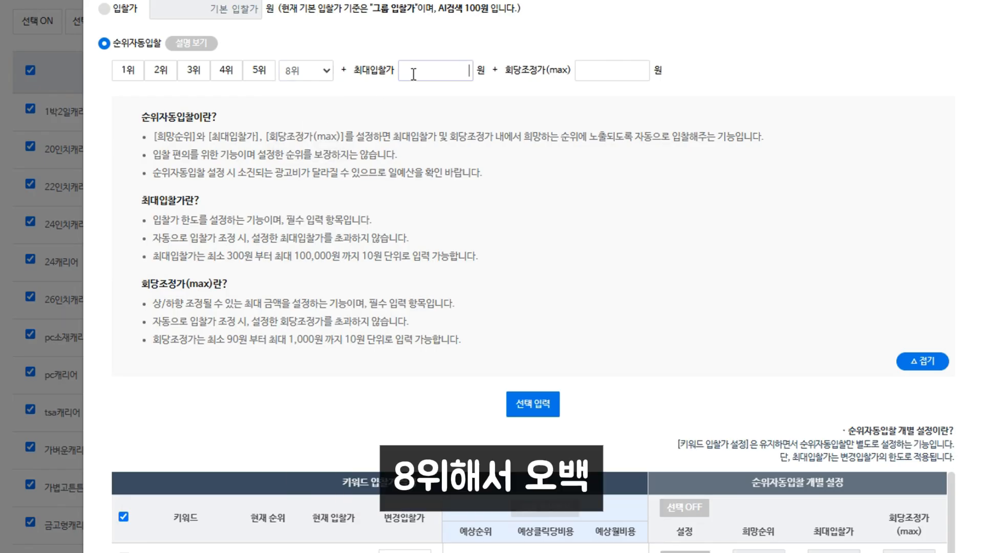
{"action": "type", "text": "500"}
{"action": "key", "text": "Tab"}
{"action": "type", "text": "100"}
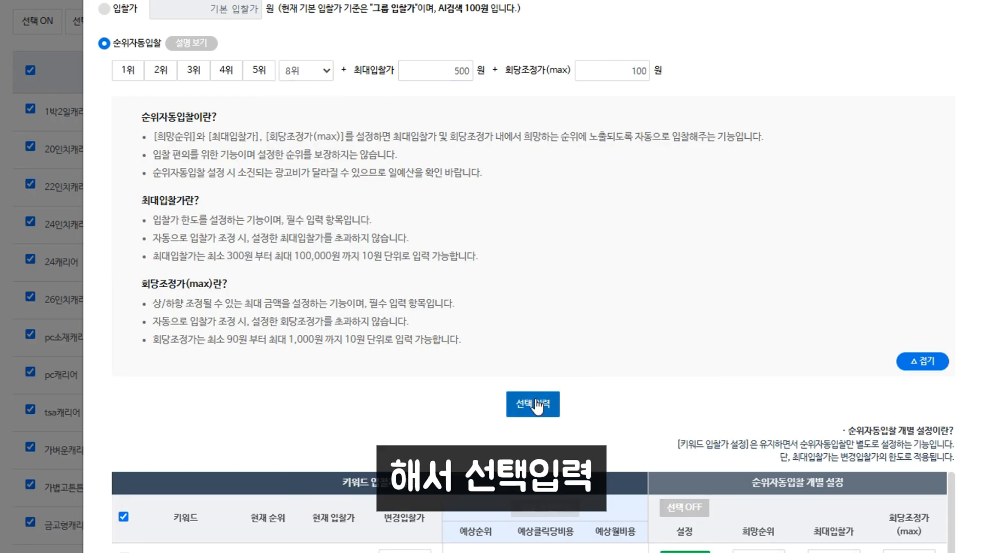
{"action": "left_click", "coordinate": [533, 402]}
{"action": "scroll", "coordinate": [563, 358], "scroll_direction": "down", "scroll_amount": 15}
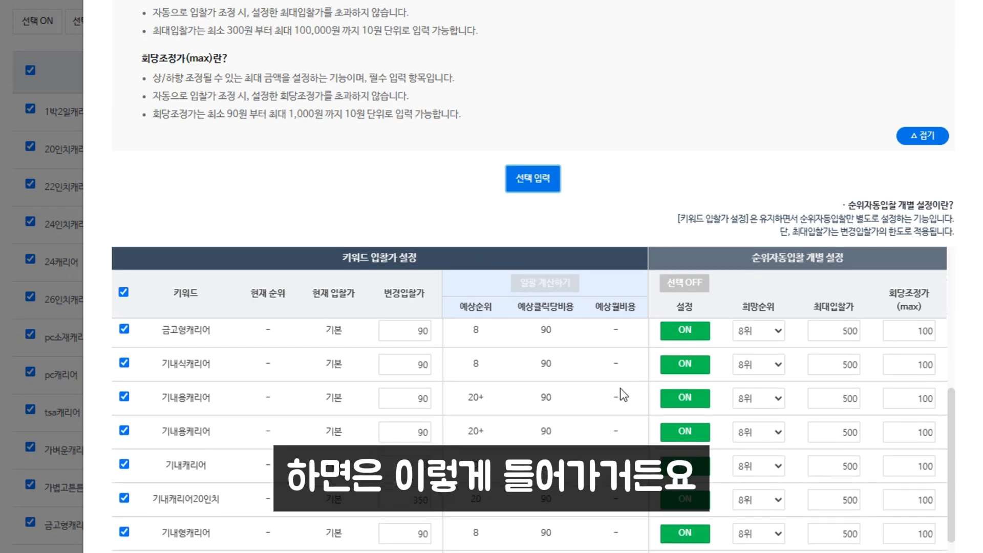
{"action": "scroll", "coordinate": [660, 268], "scroll_direction": "down", "scroll_amount": 4}
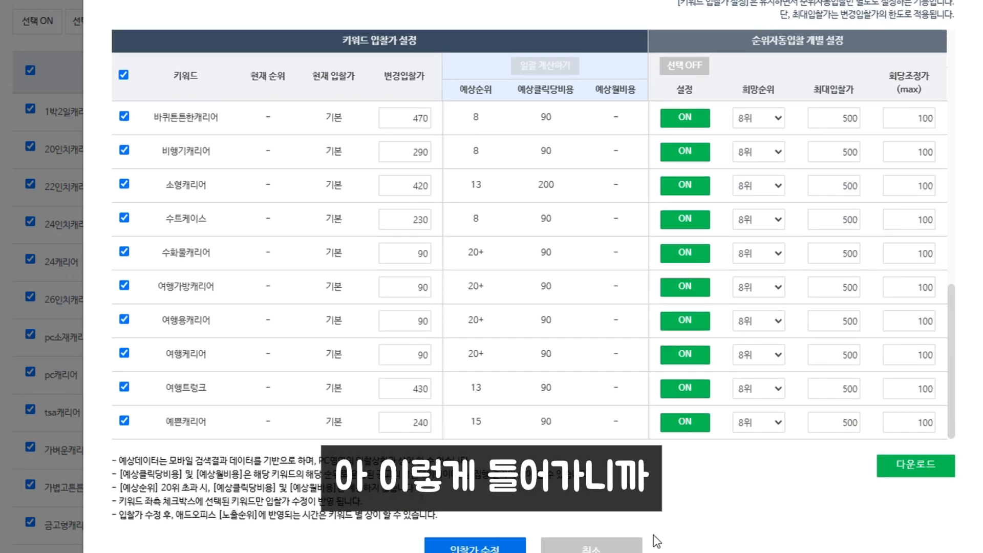
{"action": "left_click", "coordinate": [477, 547]}
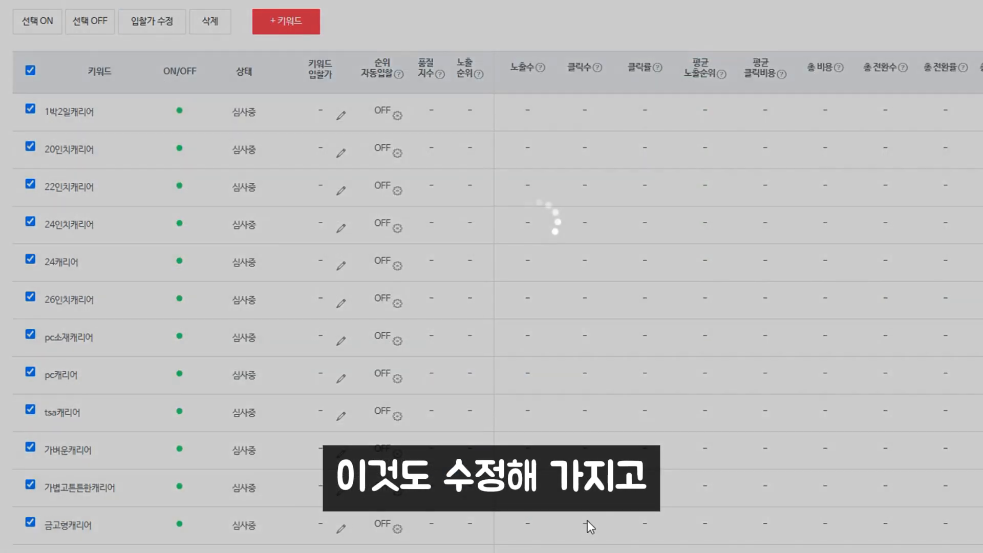